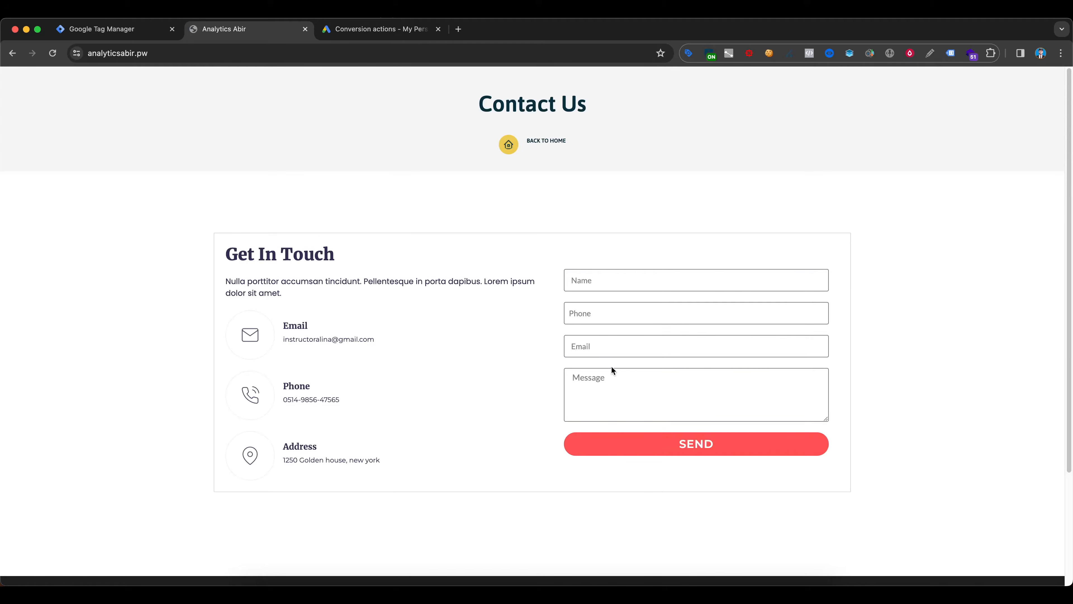
# - Submit the website's contact form to check the thank-you page it leads to
pyautogui.click(637, 443)
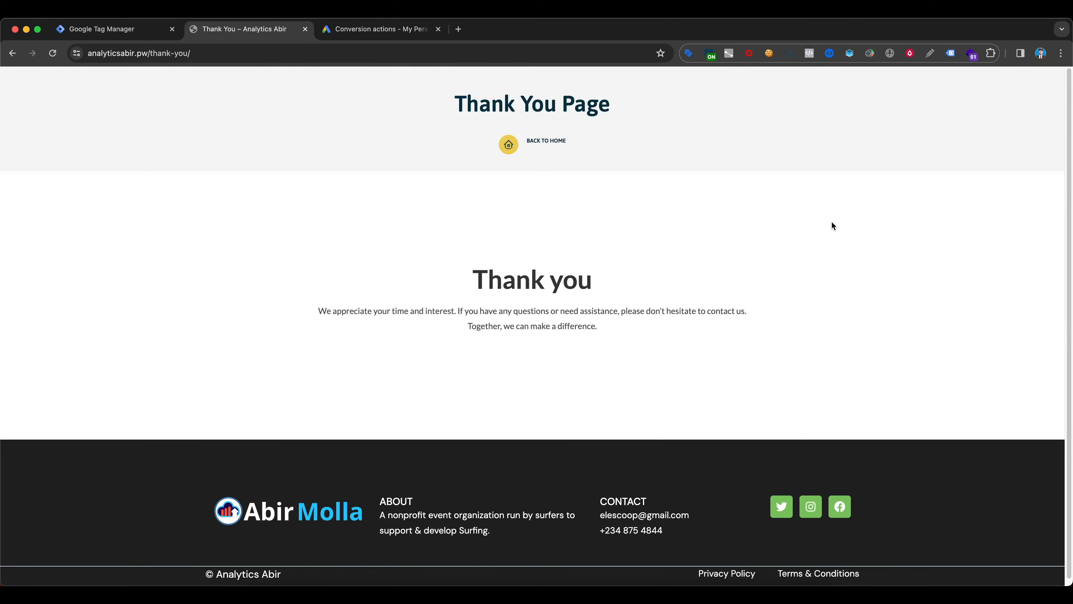
pyautogui.hotkey('ctrl', 'Tab')
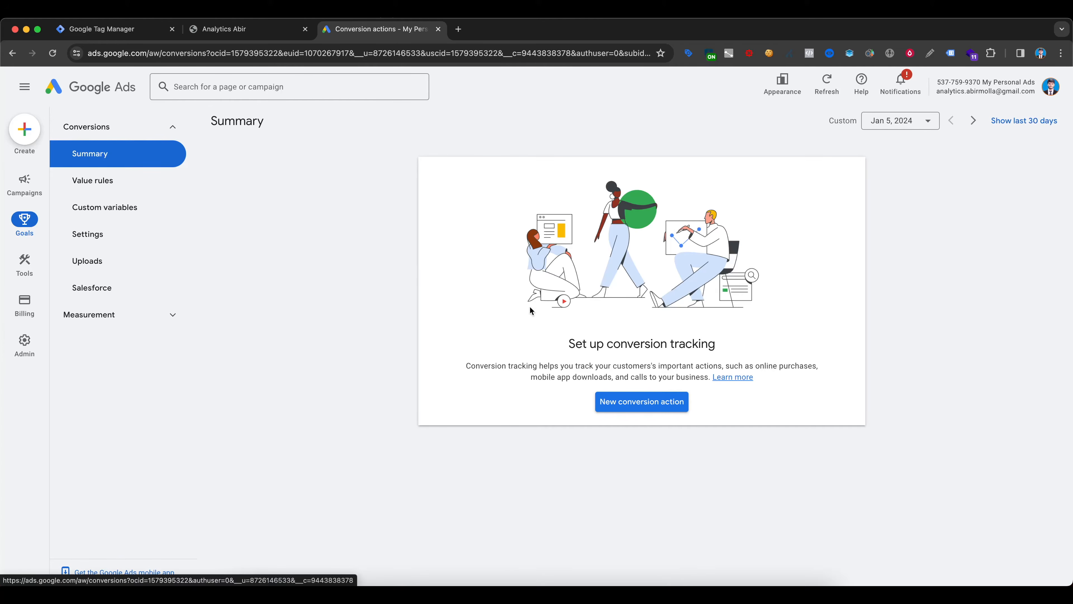
pyautogui.click(643, 406)
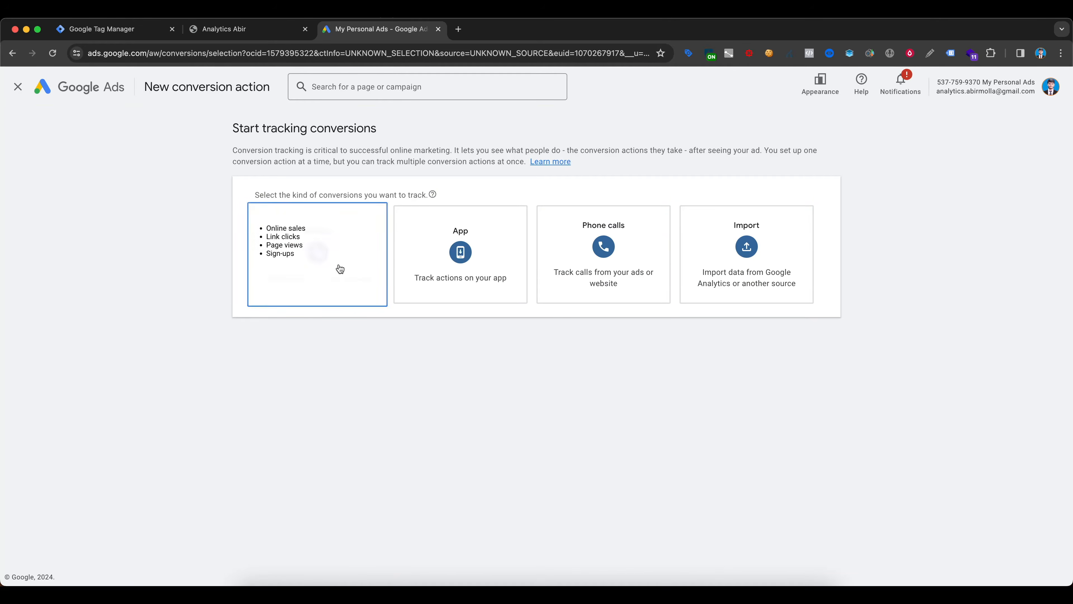
pyautogui.click(340, 269)
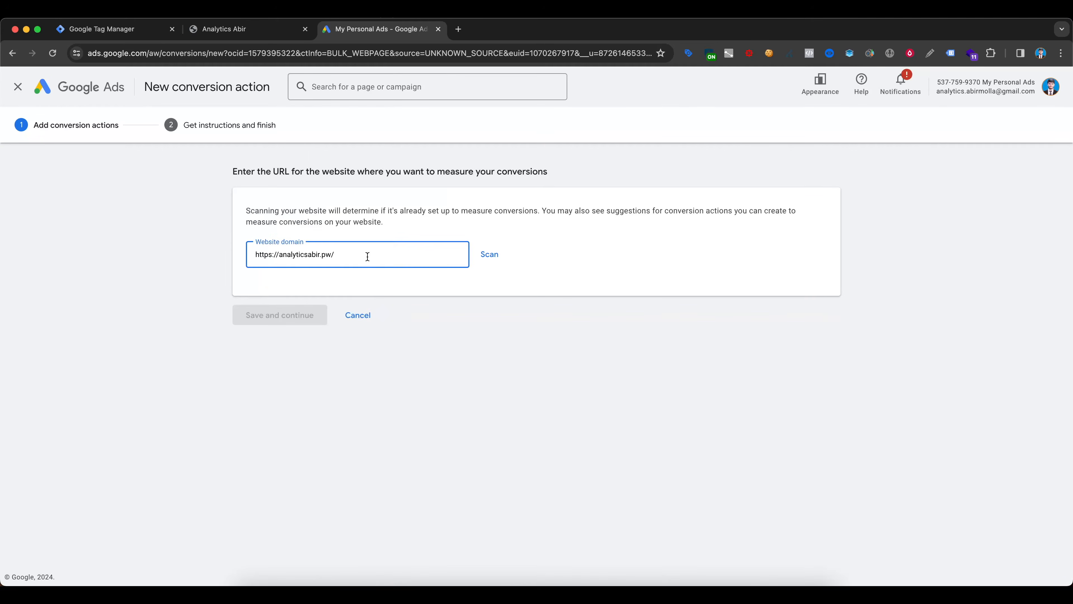
pyautogui.moveTo(368, 256); pyautogui.dragTo(223, 257)
pyautogui.click(492, 256)
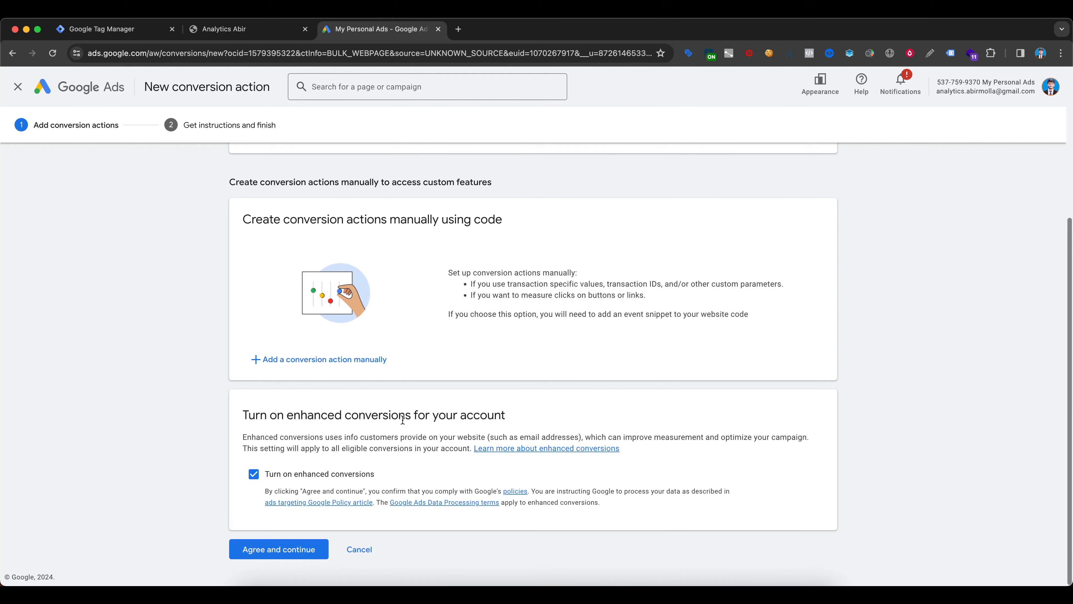
# - Add a conversion action manually and assign it the goal category Submit lead form
pyautogui.click(366, 360)
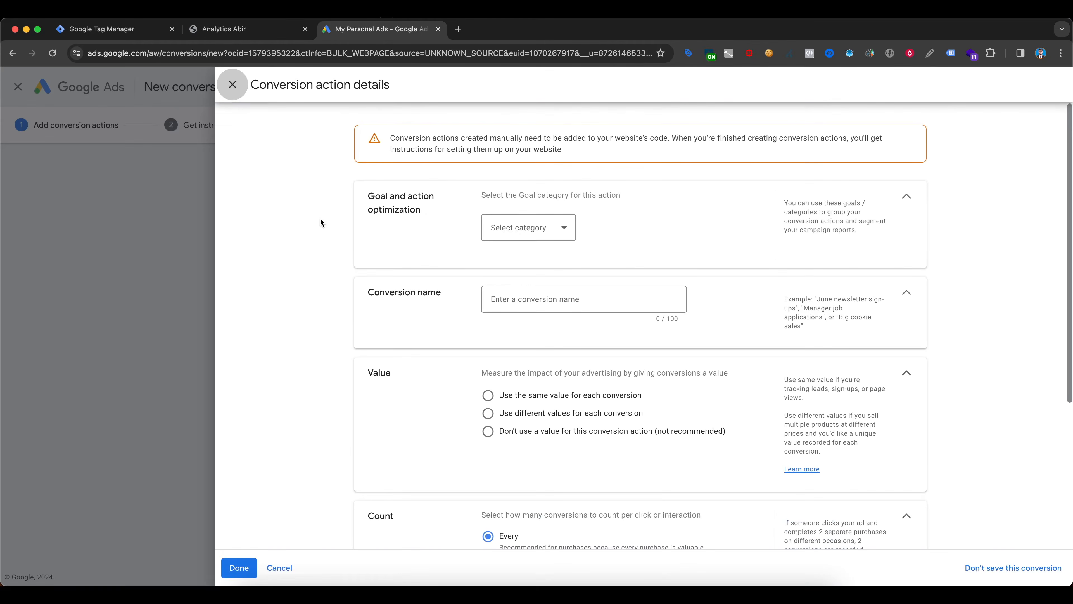
pyautogui.click(523, 225)
pyautogui.scroll(-2, 563, 295)
pyautogui.scroll(-1, 562, 295)
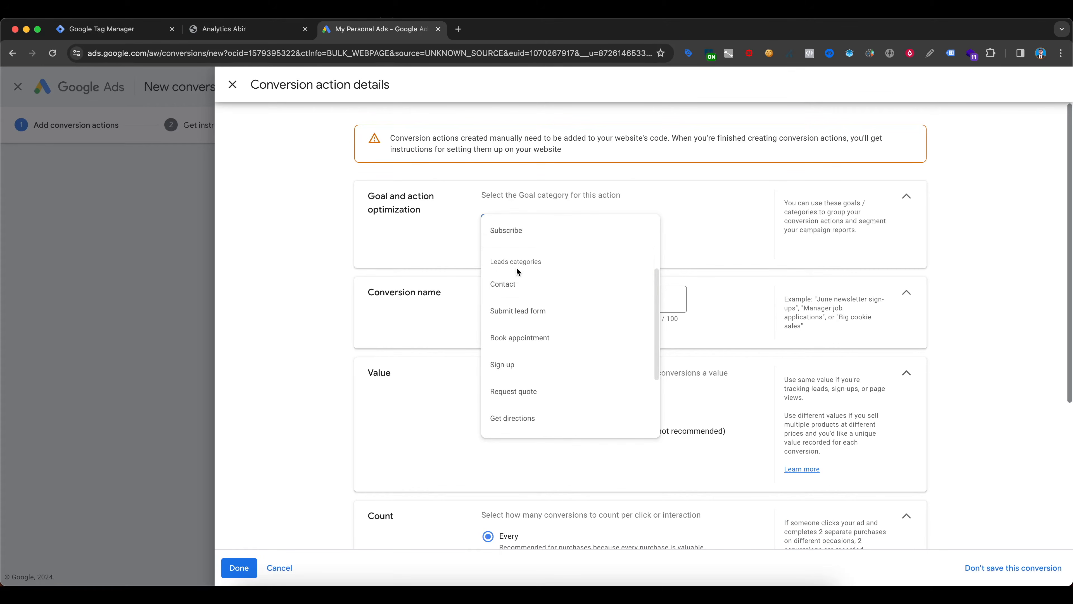
pyautogui.click(557, 315)
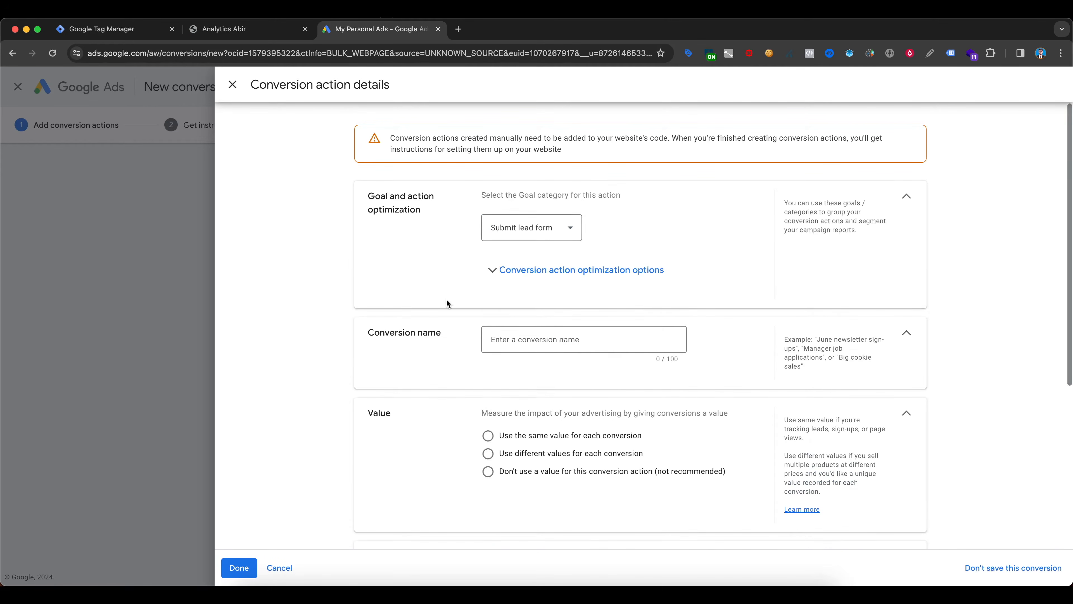
# - Name the conversion action "Submite lead form"
pyautogui.scroll(-3, 302, 283)
pyautogui.click(498, 234)
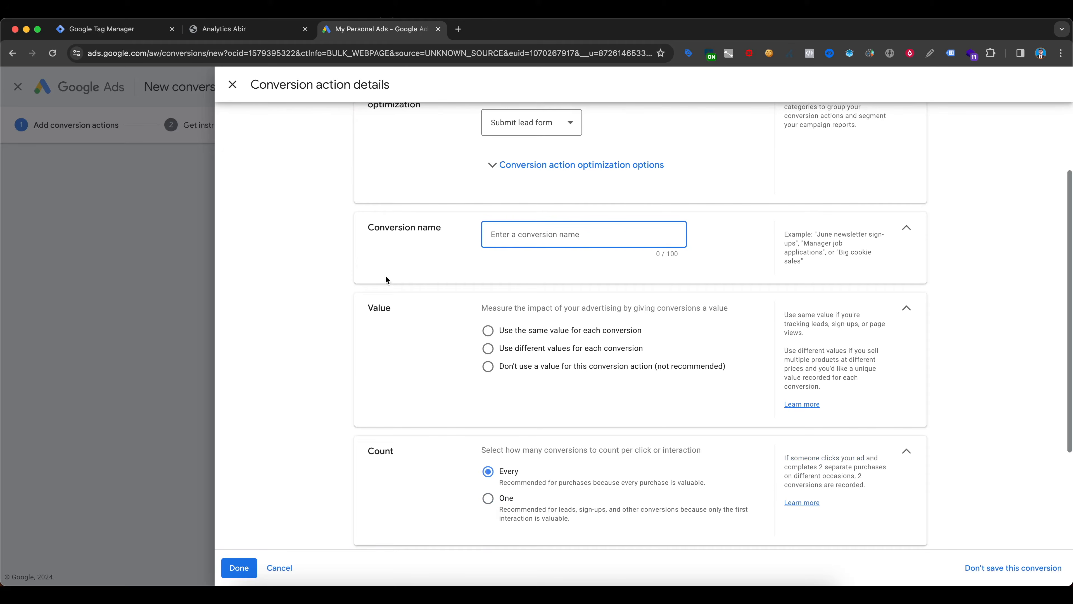
pyautogui.write('Submite lead form')
# - Set the conversion value to use the same value for each conversion, 1 US Dollar
pyautogui.scroll(-2, 410, 413)
pyautogui.click(489, 301)
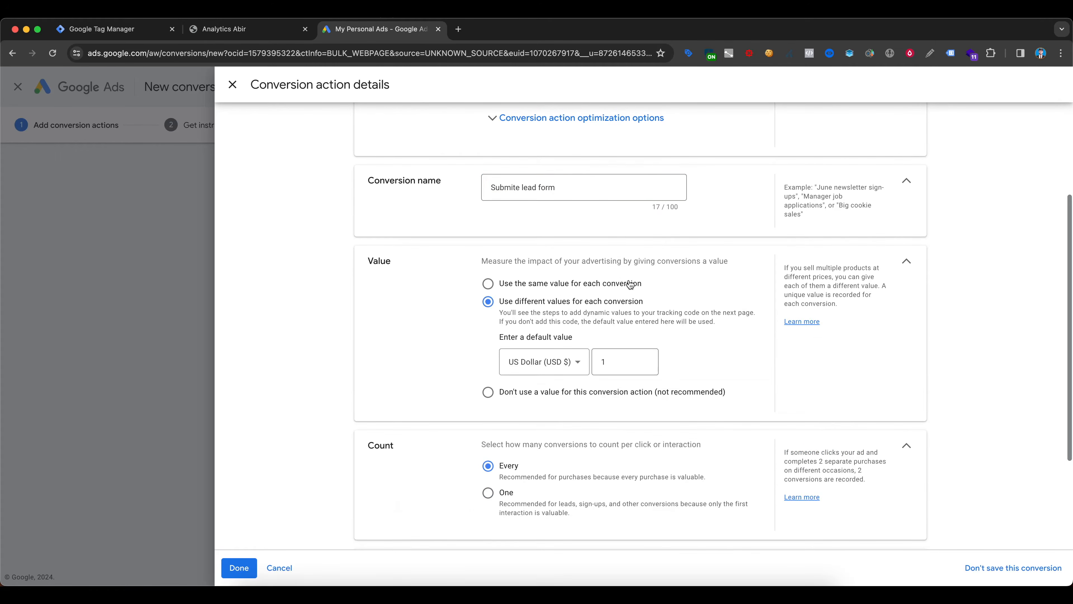
pyautogui.click(537, 282)
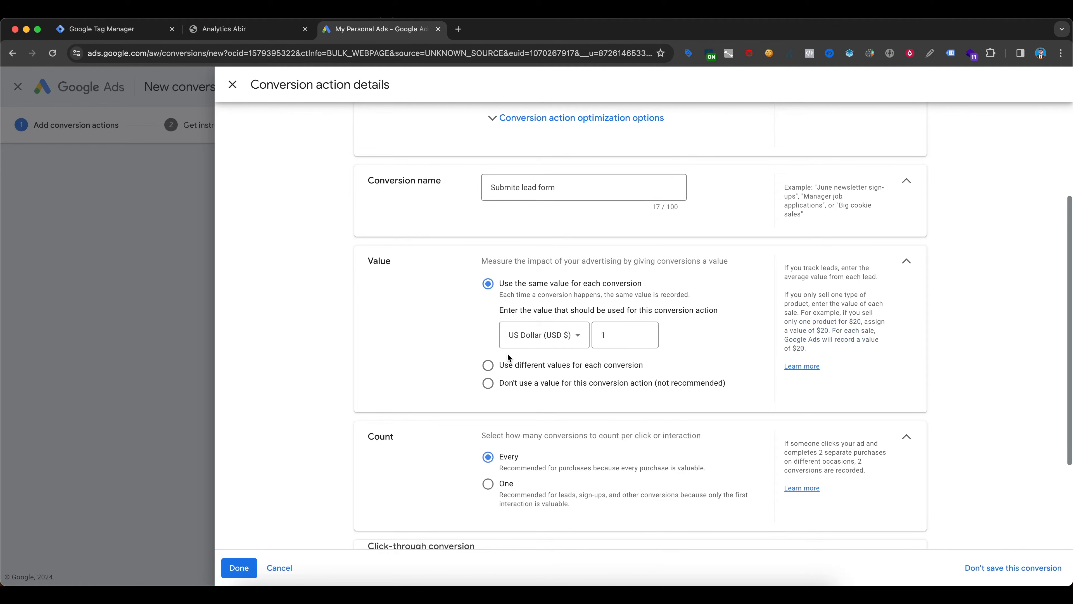
pyautogui.click(615, 338)
pyautogui.scroll(-3, 407, 230)
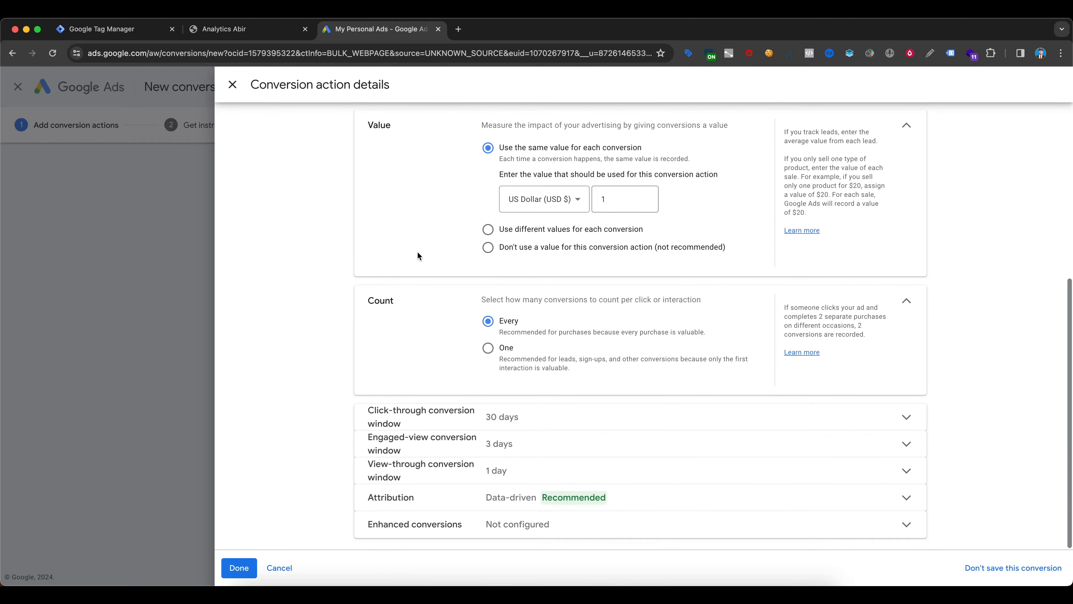
# - Set the conversion count to One per click or interaction
pyautogui.moveTo(373, 301); pyautogui.dragTo(379, 301)
pyautogui.click(488, 355)
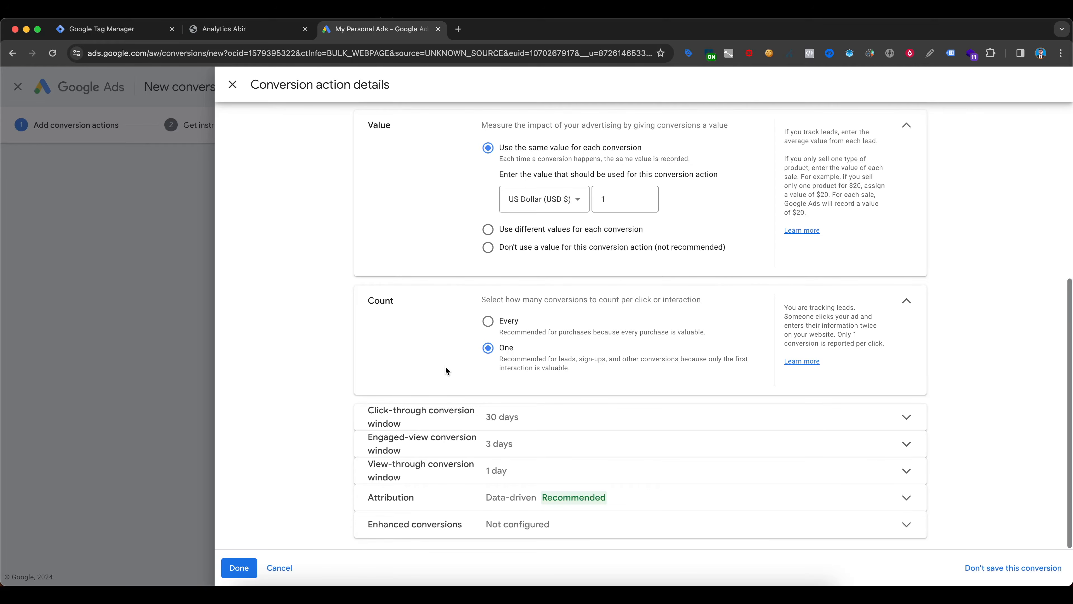
pyautogui.click(491, 323)
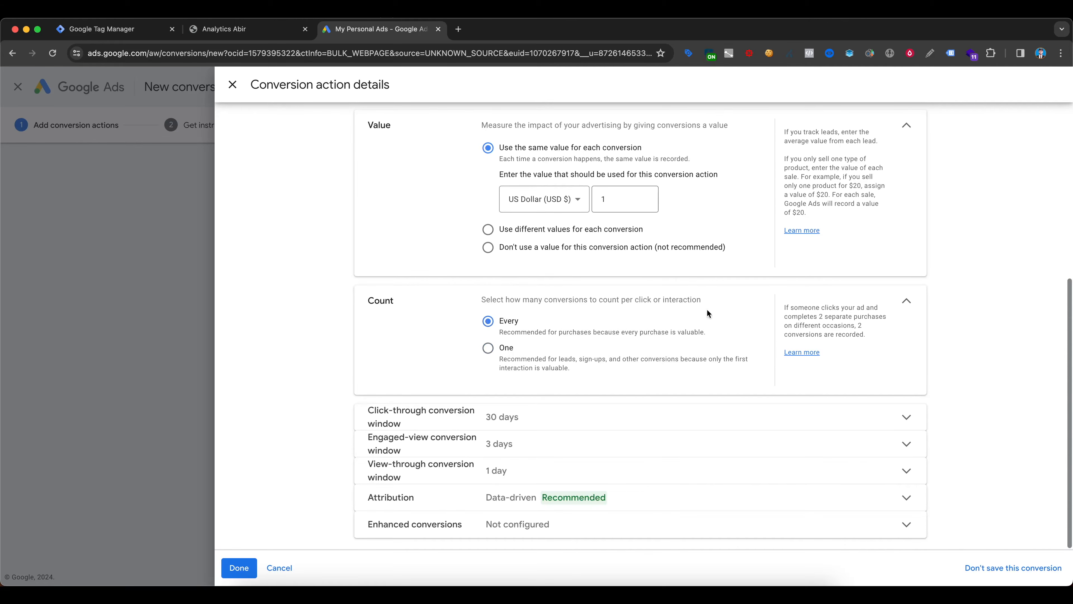
pyautogui.click(497, 349)
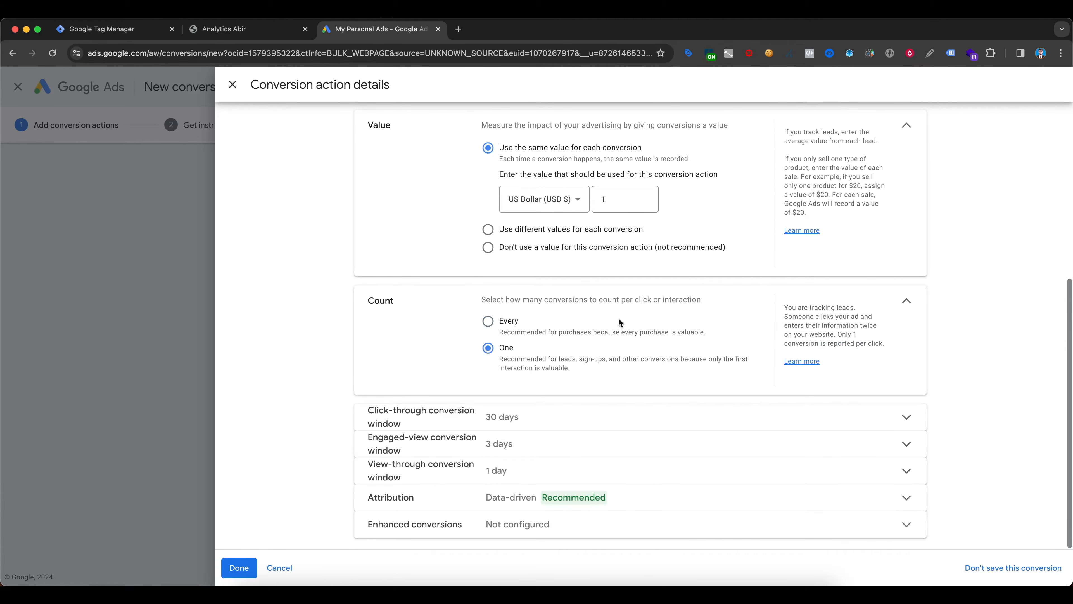
# - Expand the click-through, engaged-view and view-through conversion windows, and choose Data-driven as the attribution model
pyautogui.click(406, 417)
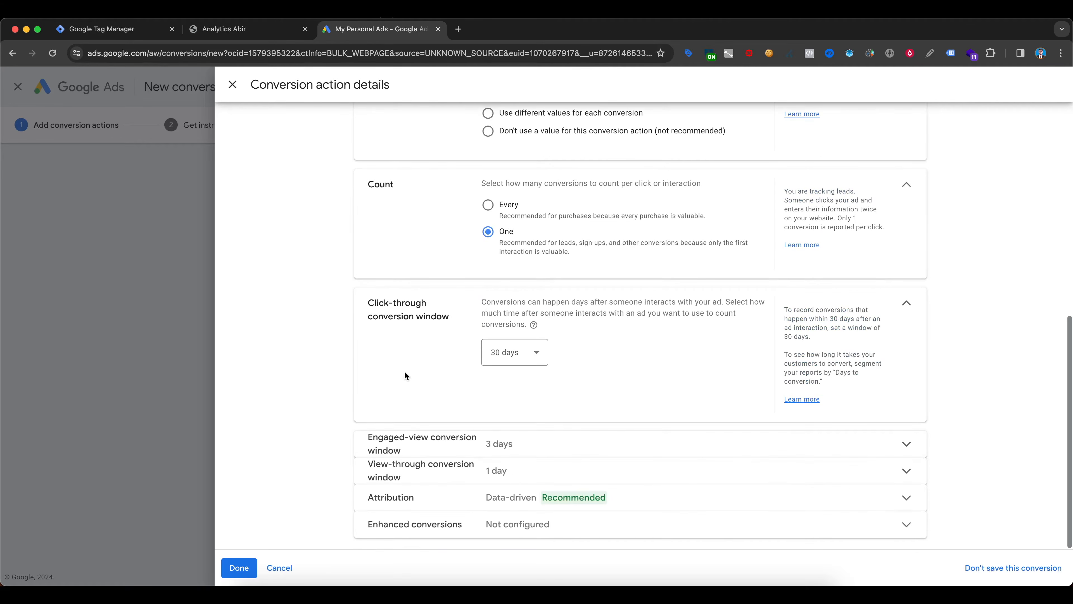
pyautogui.click(502, 440)
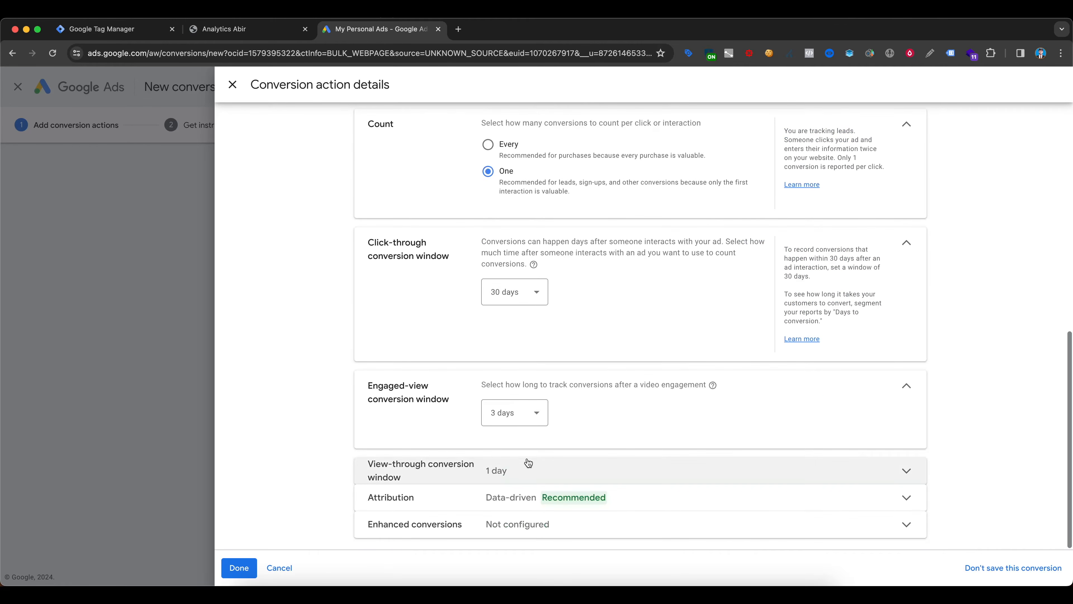
pyautogui.click(517, 468)
pyautogui.click(590, 498)
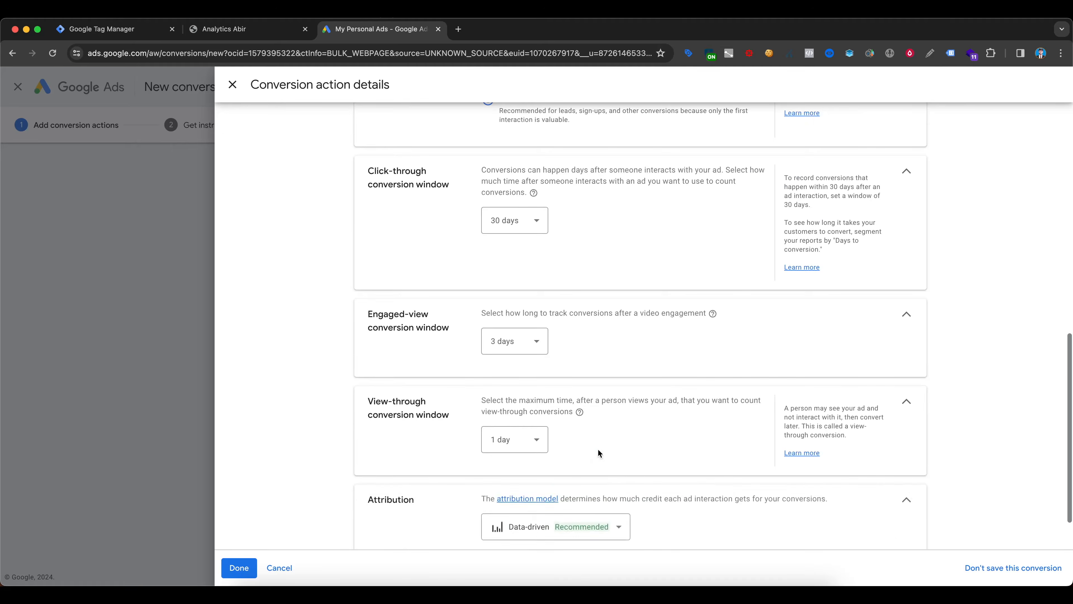
pyautogui.click(583, 526)
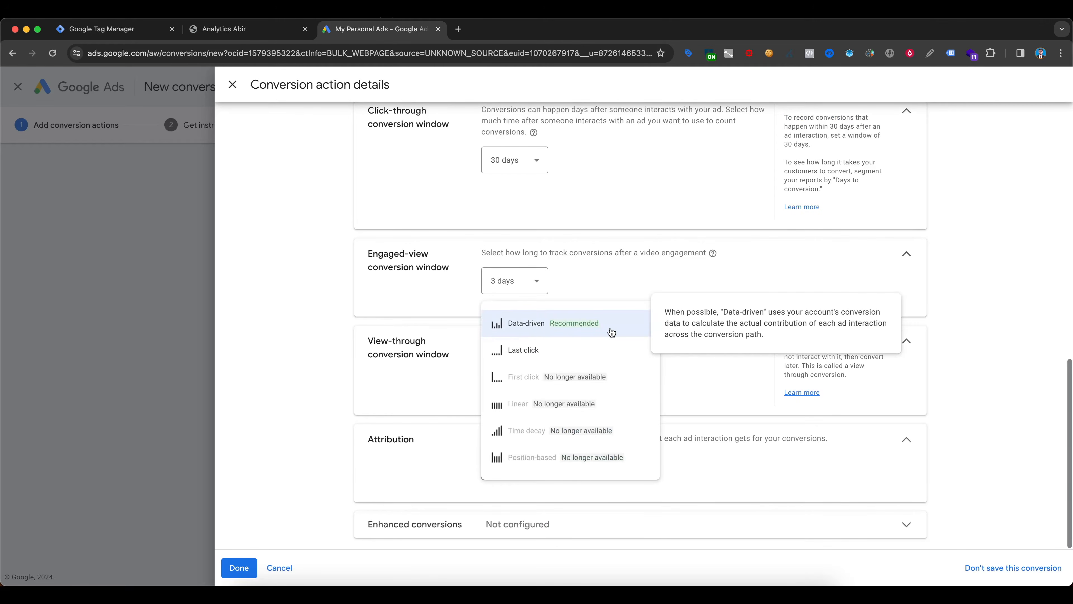
pyautogui.click(606, 325)
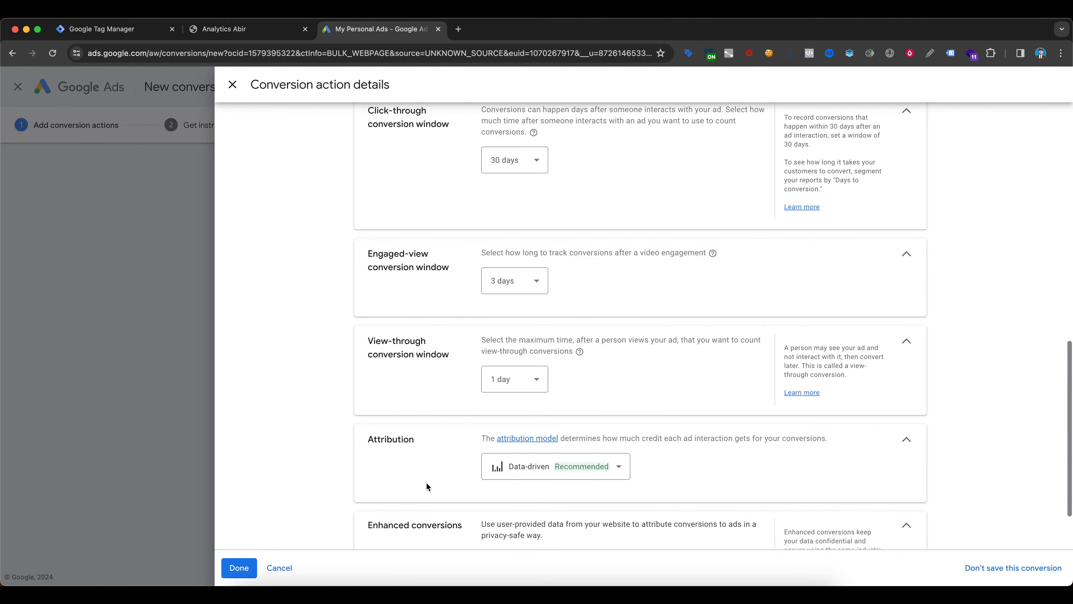
# - Save the conversion action, agree to the enhanced conversions terms, and display the Google Tag Manager setup details with the Conversion ID and label
pyautogui.click(238, 567)
pyautogui.click(281, 555)
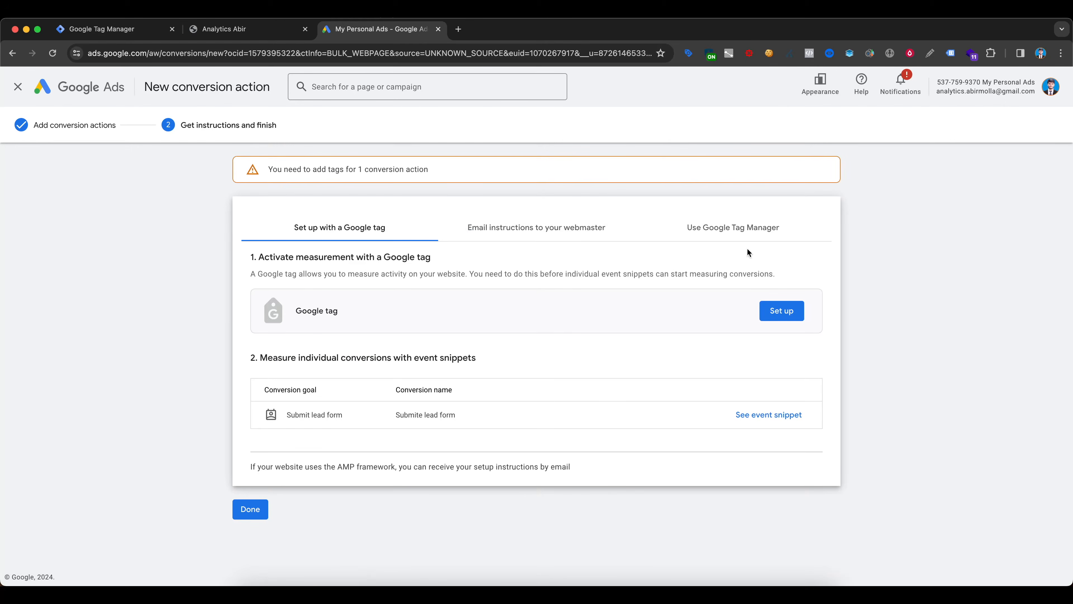
pyautogui.click(744, 231)
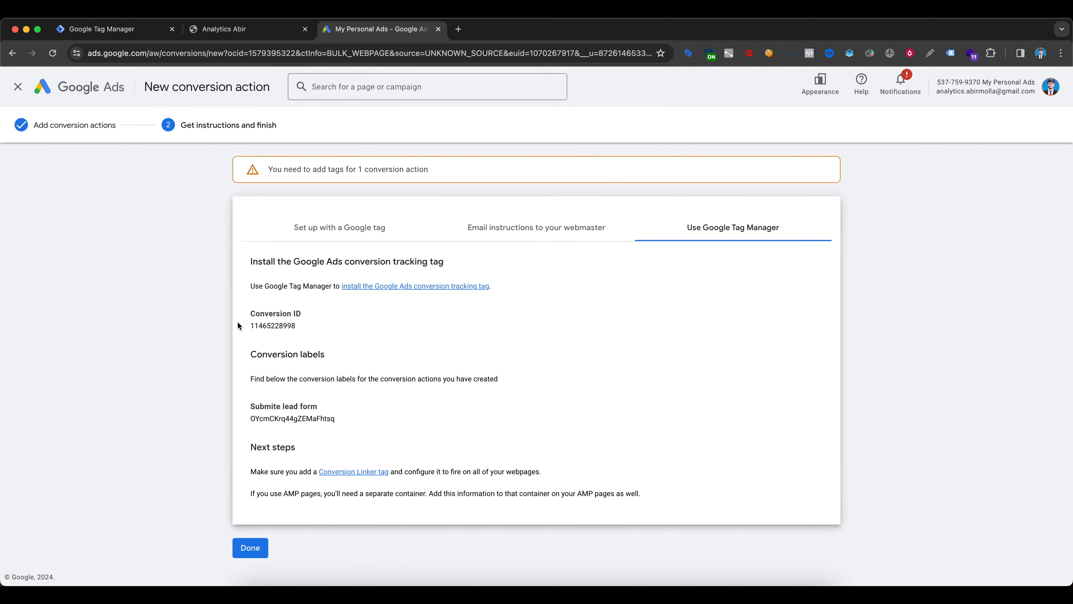
pyautogui.moveTo(250, 314); pyautogui.dragTo(302, 315)
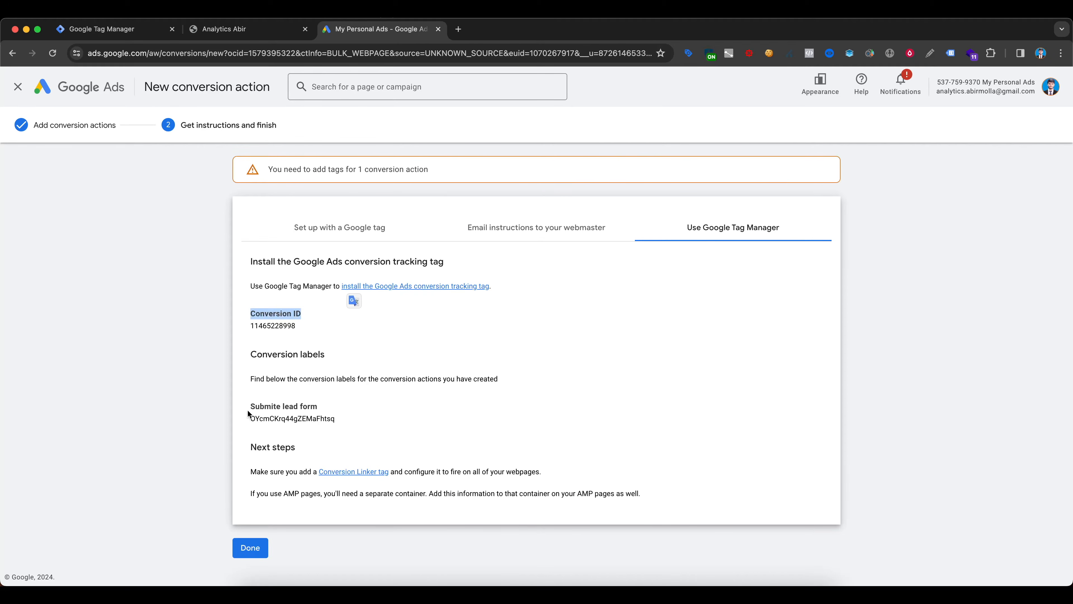
pyautogui.moveTo(250, 412); pyautogui.dragTo(319, 407)
pyautogui.click(253, 416)
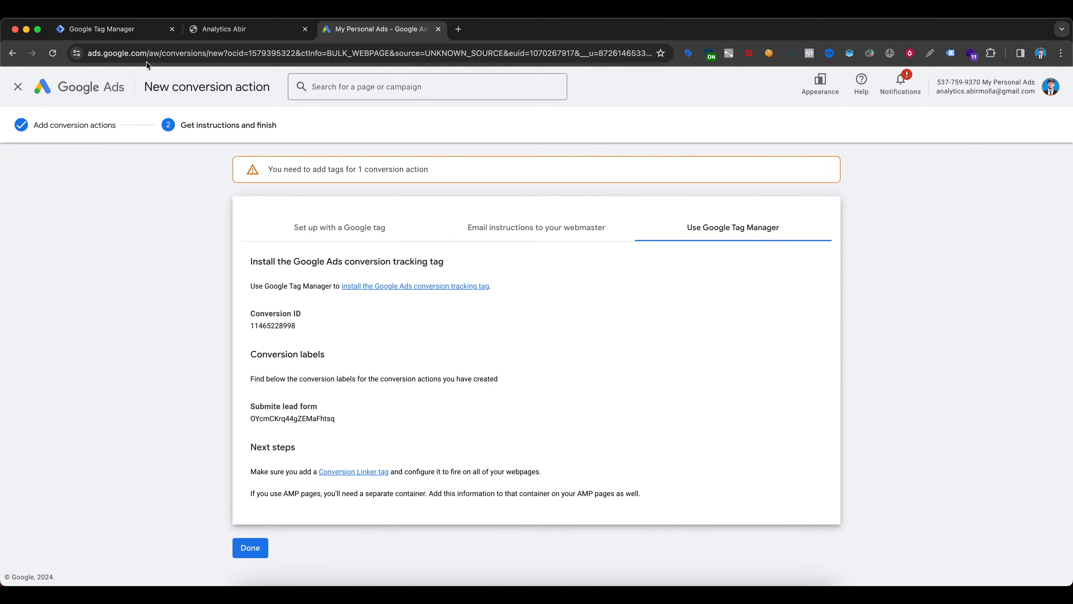
# - Switch to Google Tag Manager and create a new tag of type Google Ads Conversion Tracking
pyautogui.click(116, 29)
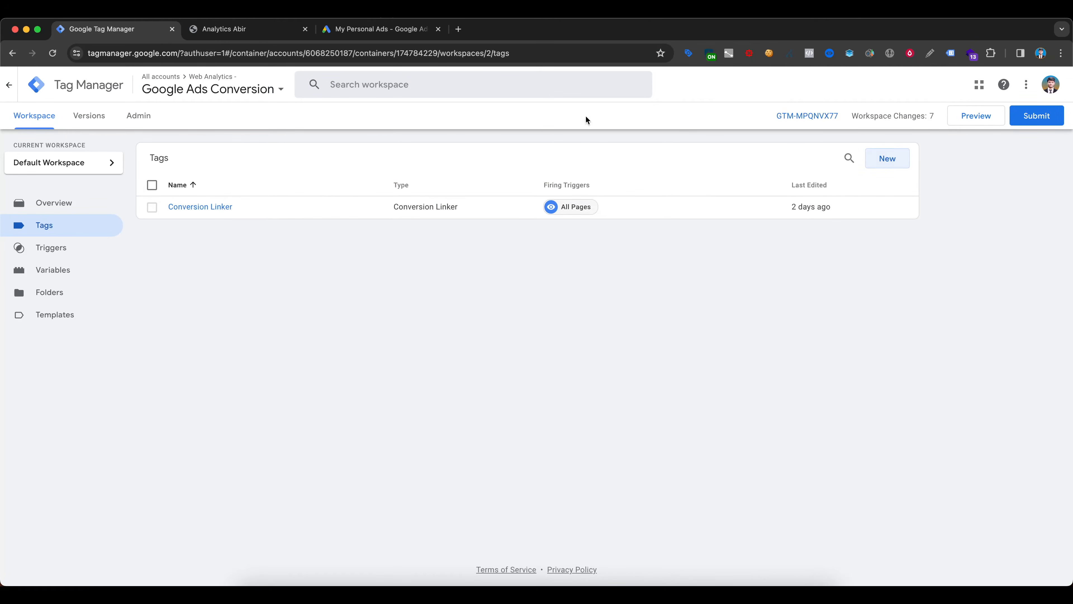
pyautogui.click(183, 32)
pyautogui.click(66, 37)
pyautogui.click(888, 158)
pyautogui.click(513, 177)
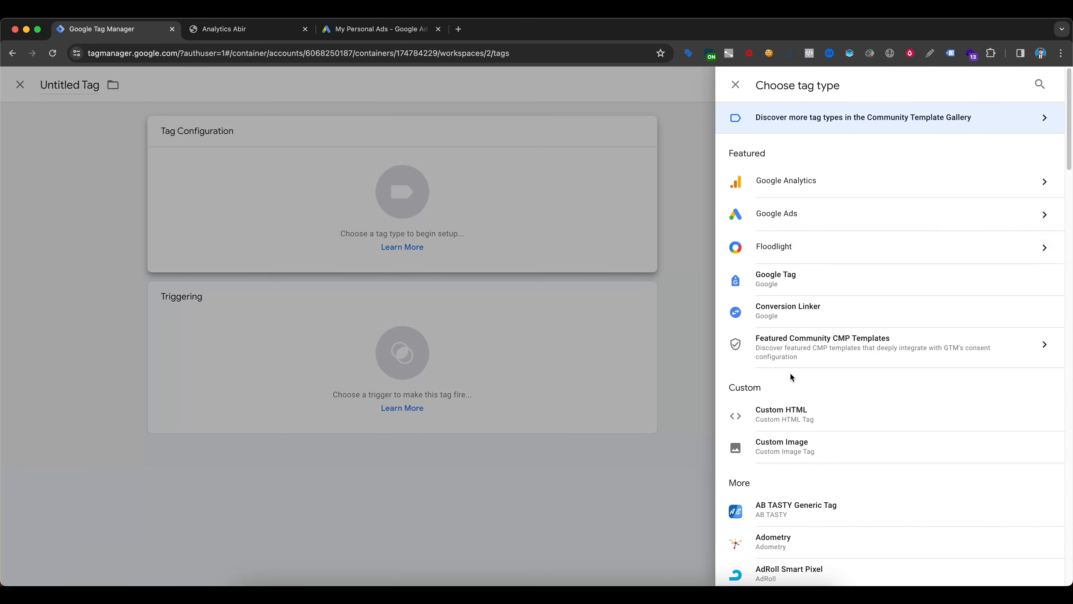
pyautogui.click(811, 216)
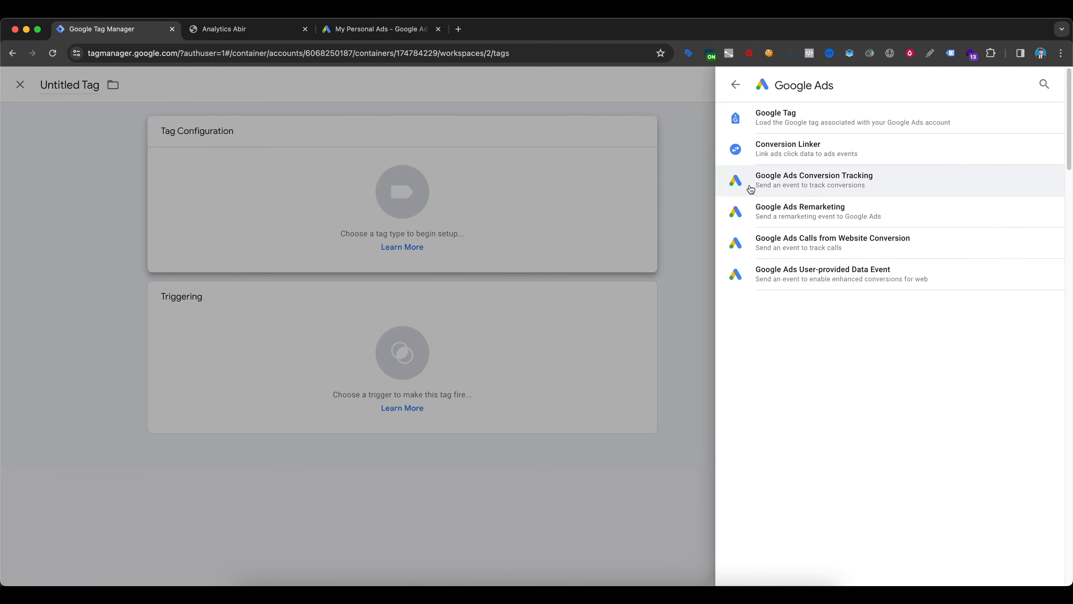
pyautogui.click(855, 181)
# - Copy the Conversion ID from Google Ads into the new tag's Conversion ID
pyautogui.scroll(-2, 445, 238)
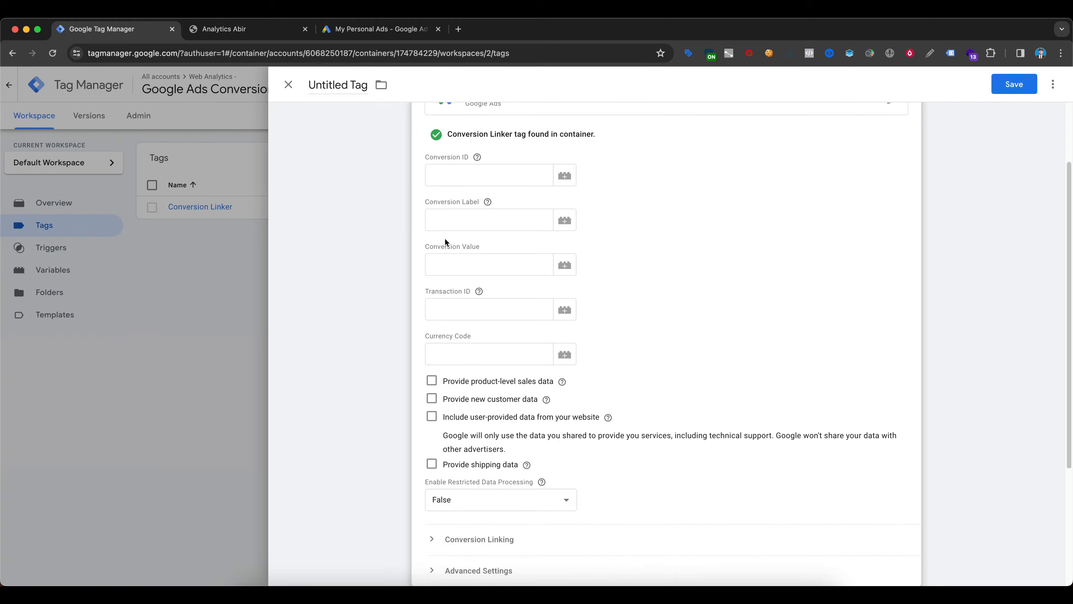
pyautogui.scroll(2, 445, 238)
pyautogui.click(449, 255)
pyautogui.moveTo(474, 239)
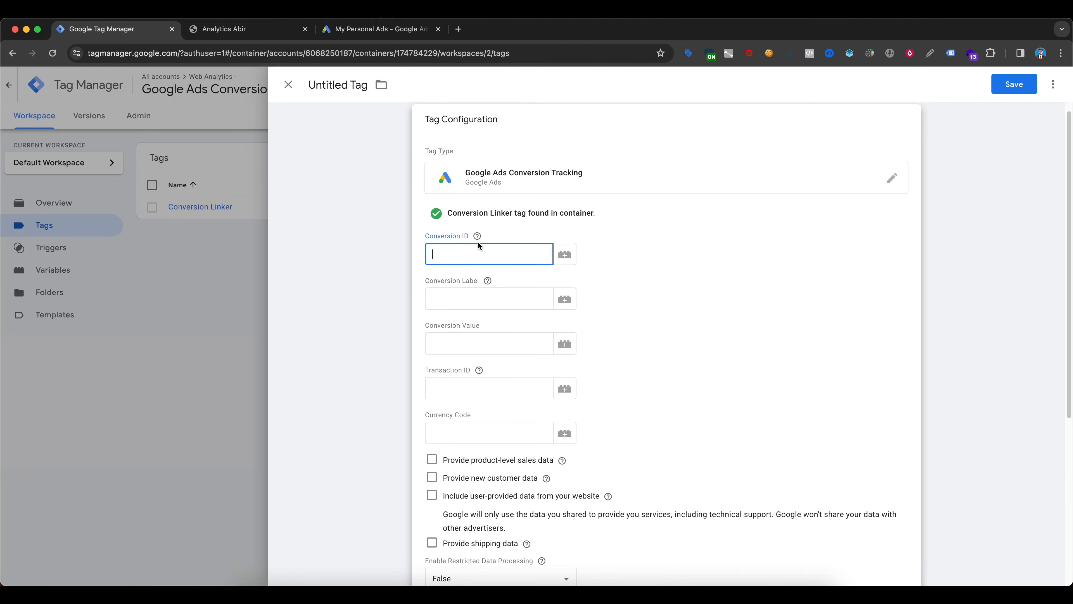
pyautogui.click(359, 31)
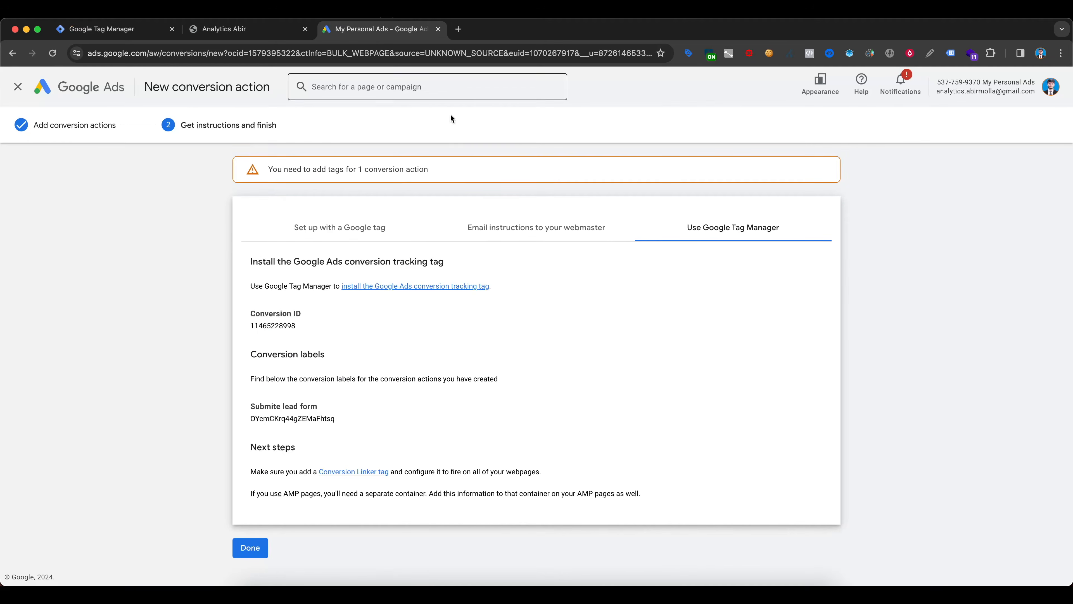
pyautogui.doubleClick(269, 324)
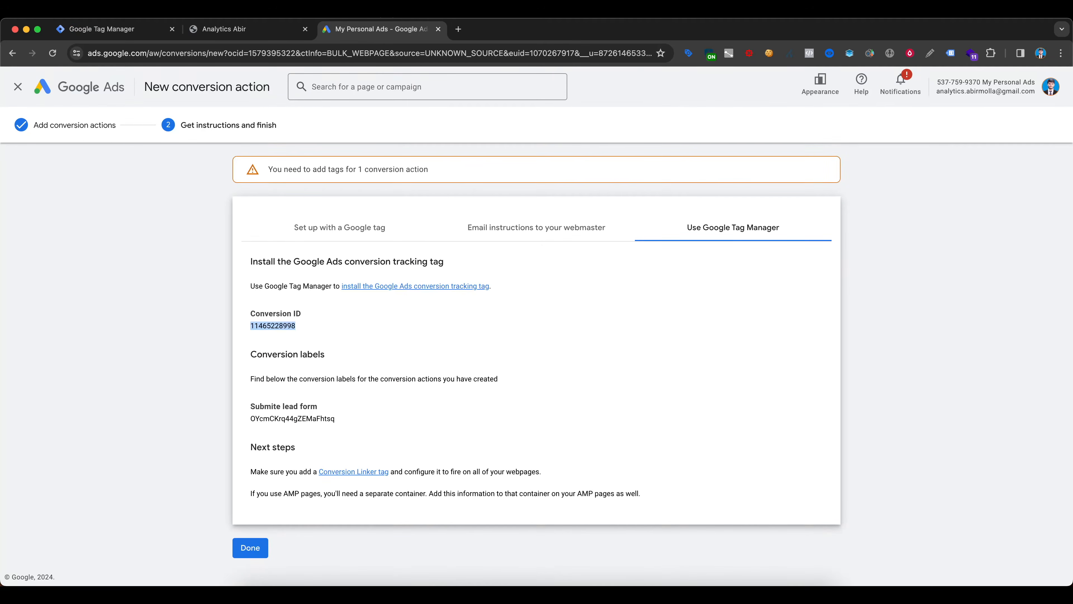
pyautogui.press('super+c')
pyautogui.click(110, 29)
pyautogui.click(462, 253)
pyautogui.press('super+v')
# - Copy the Submite lead form conversion label from Google Ads into the tag's Conversion Label
pyautogui.scroll(-1, 465, 251)
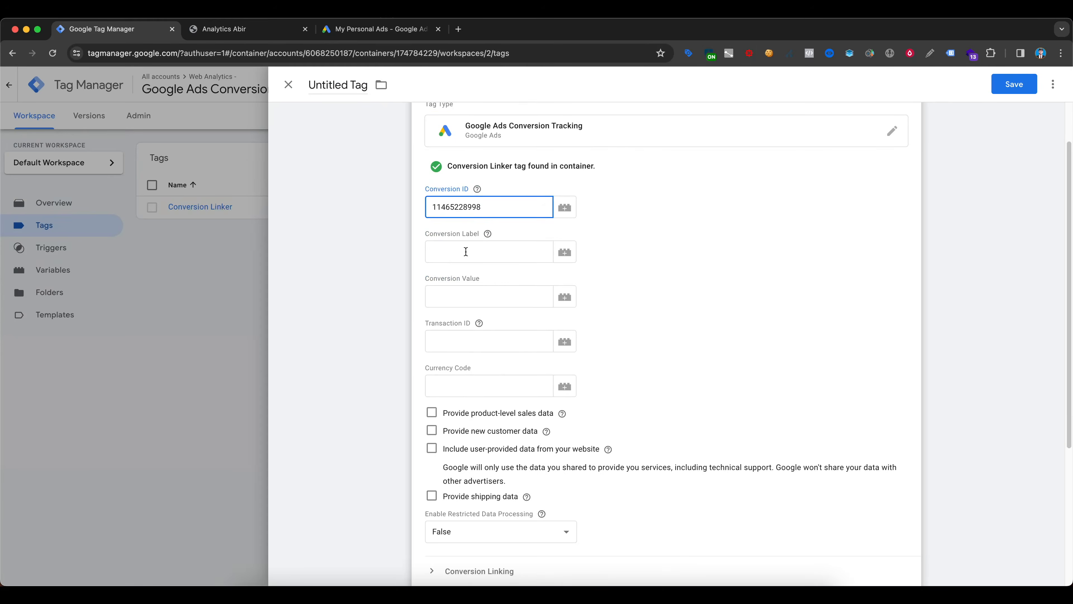
pyautogui.click(466, 251)
pyautogui.click(406, 28)
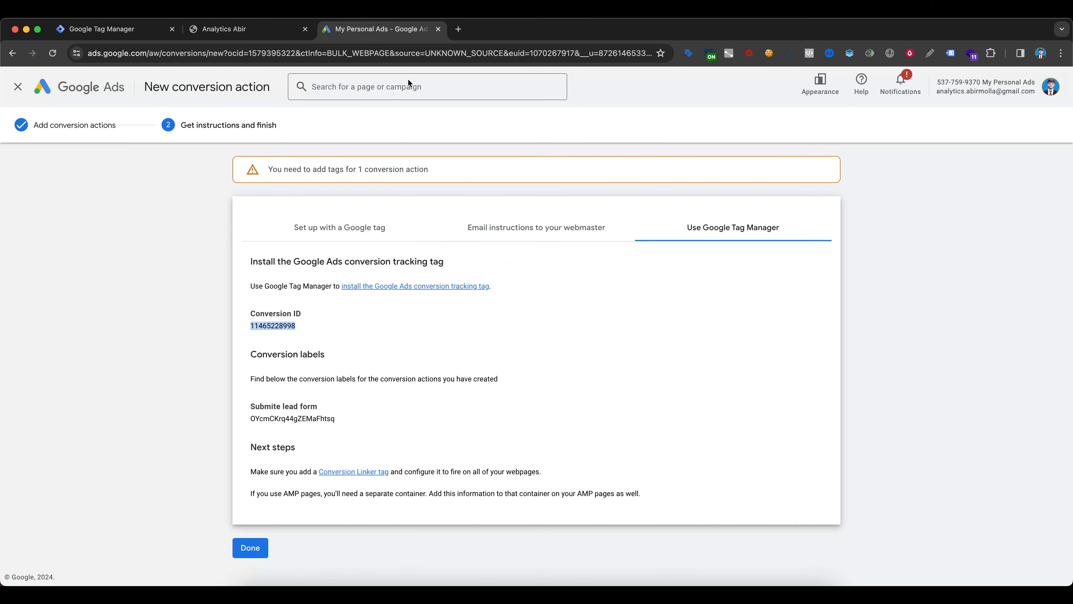
pyautogui.doubleClick(282, 421)
pyautogui.press('super+c')
pyautogui.click(110, 29)
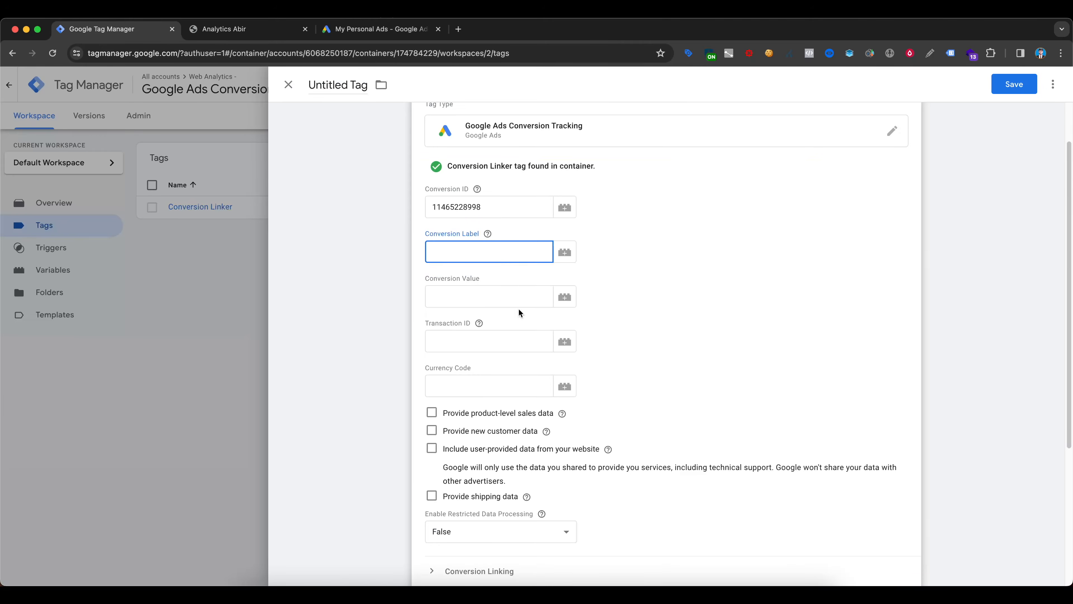
pyautogui.press('super+v')
# - Enter 1 as the tag's Conversion Value and leave the Currency Code empty
pyautogui.click(524, 296)
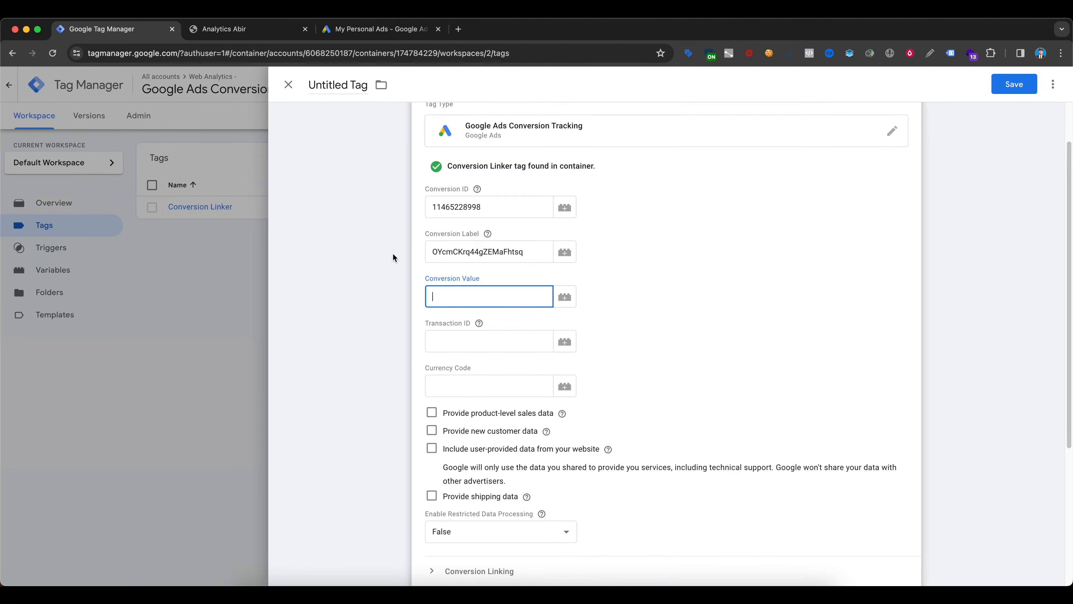
pyautogui.click(566, 298)
pyautogui.click(481, 299)
pyautogui.click(405, 298)
pyautogui.click(486, 313)
pyautogui.scroll(-2, 502, 309)
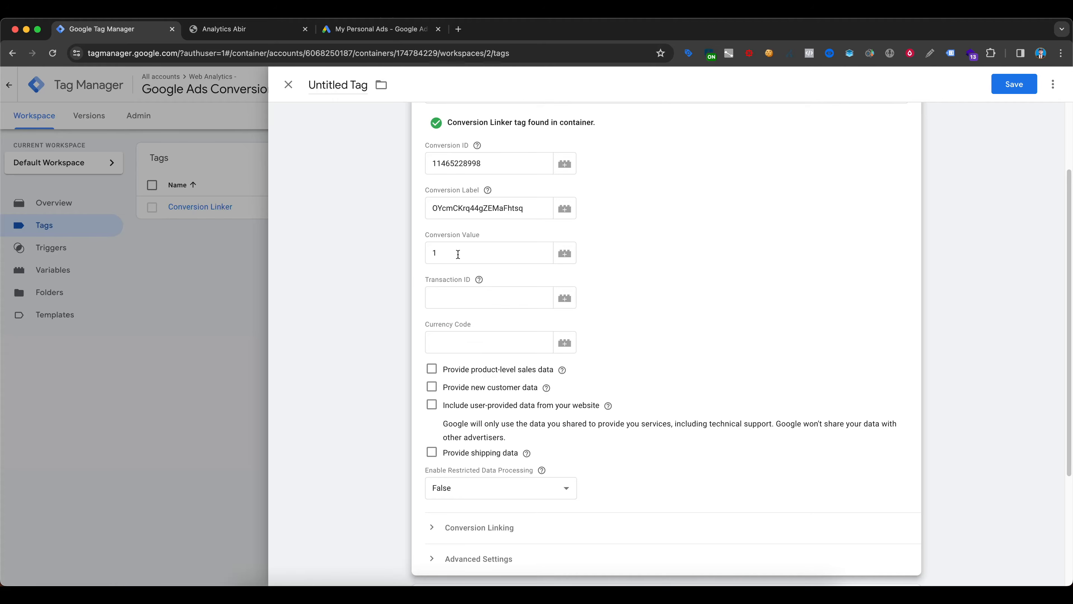
pyautogui.click(480, 342)
pyautogui.click(399, 345)
pyautogui.click(442, 306)
pyautogui.click(399, 353)
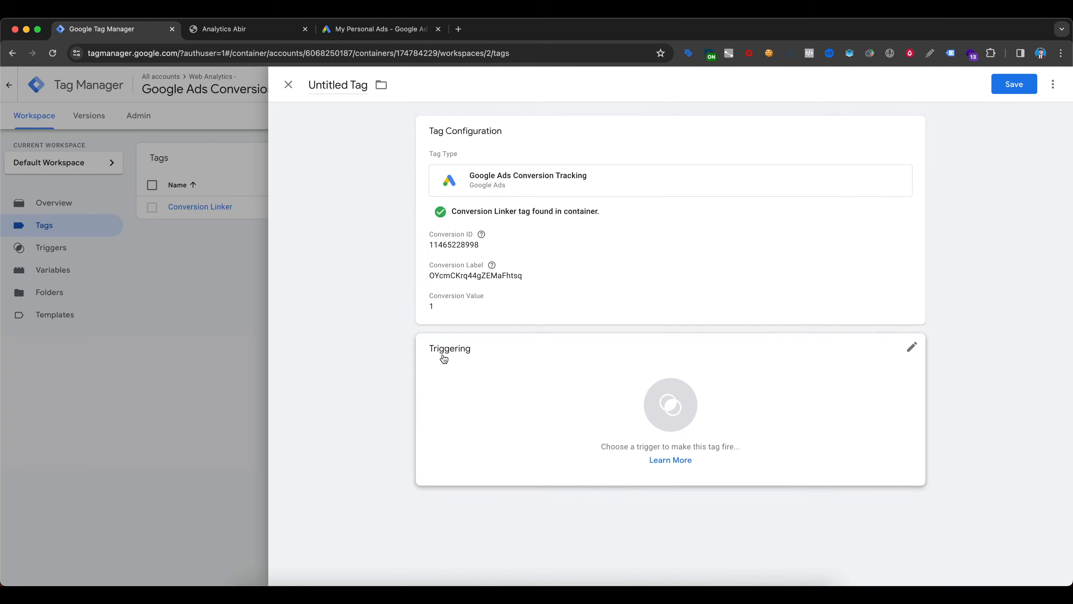
# - Reopen the tag configuration and clear the Conversion Value
pyautogui.click(490, 293)
pyautogui.click(452, 350)
pyautogui.scroll(-1, 474, 353)
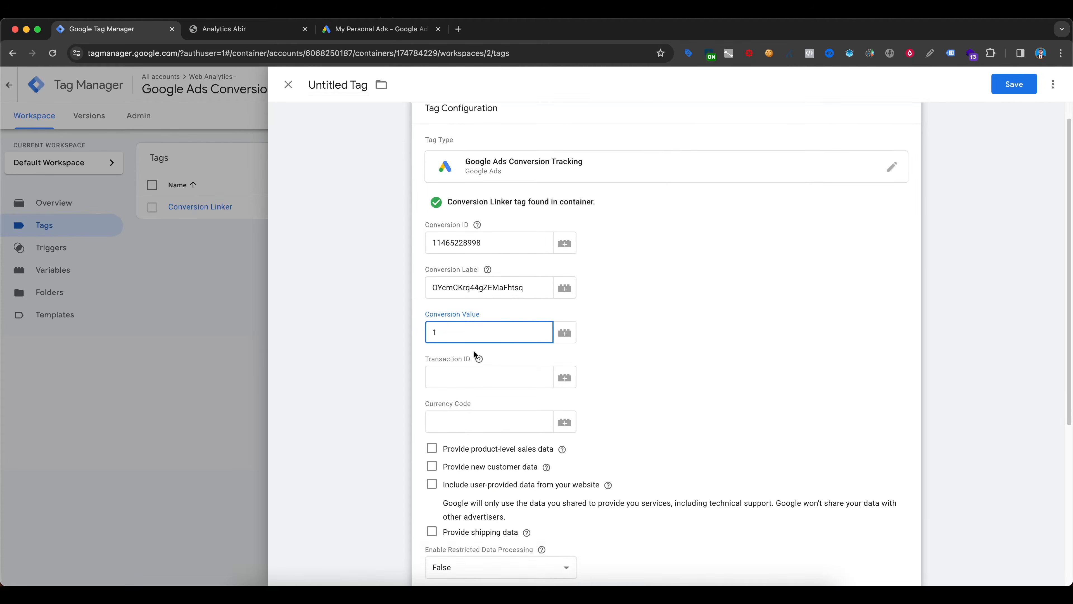
pyautogui.click(473, 354)
pyautogui.click(452, 315)
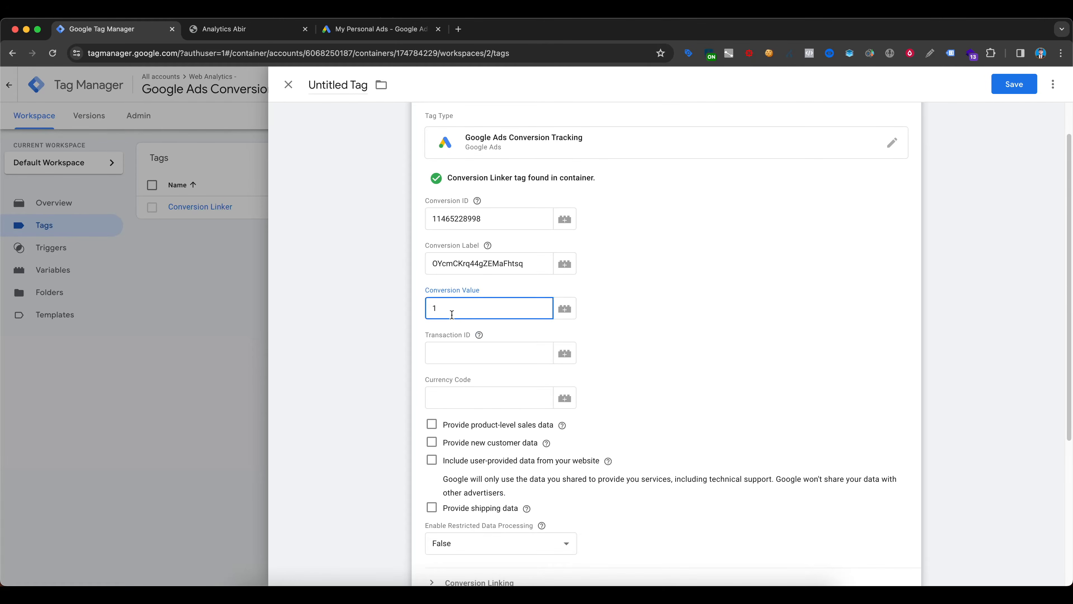
# - Create a new trigger for the tag with type Page View, firing on Some Page Views
pyautogui.scroll(-5, 496, 319)
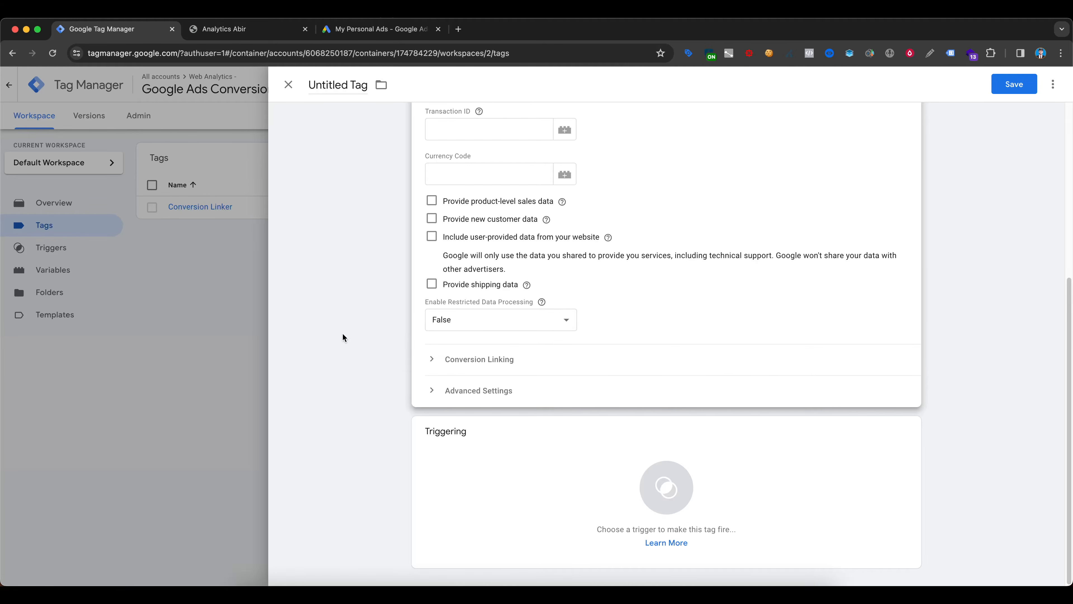
pyautogui.click(423, 474)
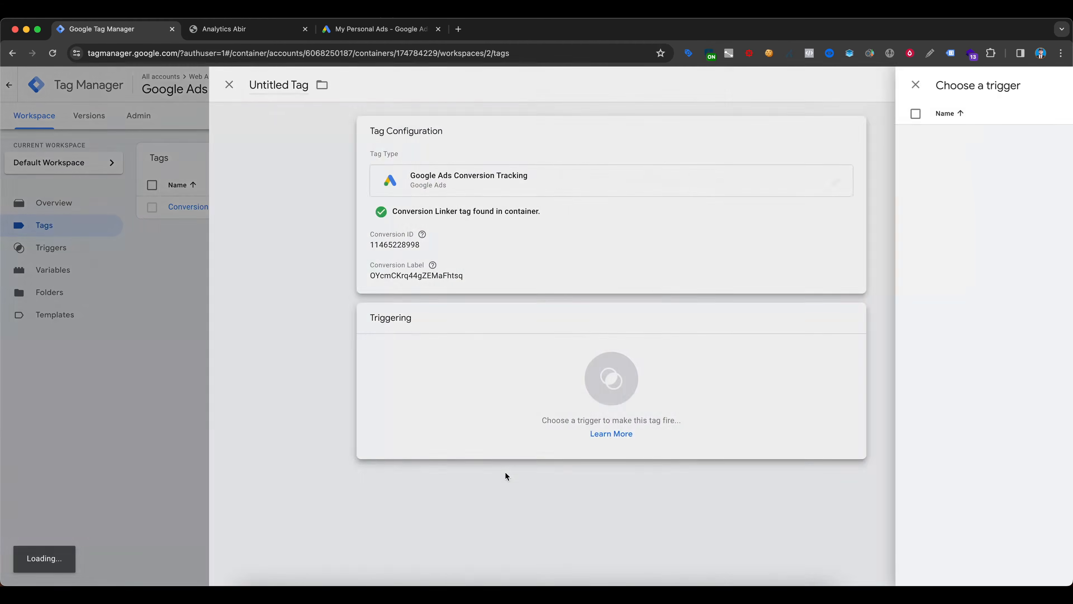
pyautogui.click(1047, 84)
pyautogui.click(491, 180)
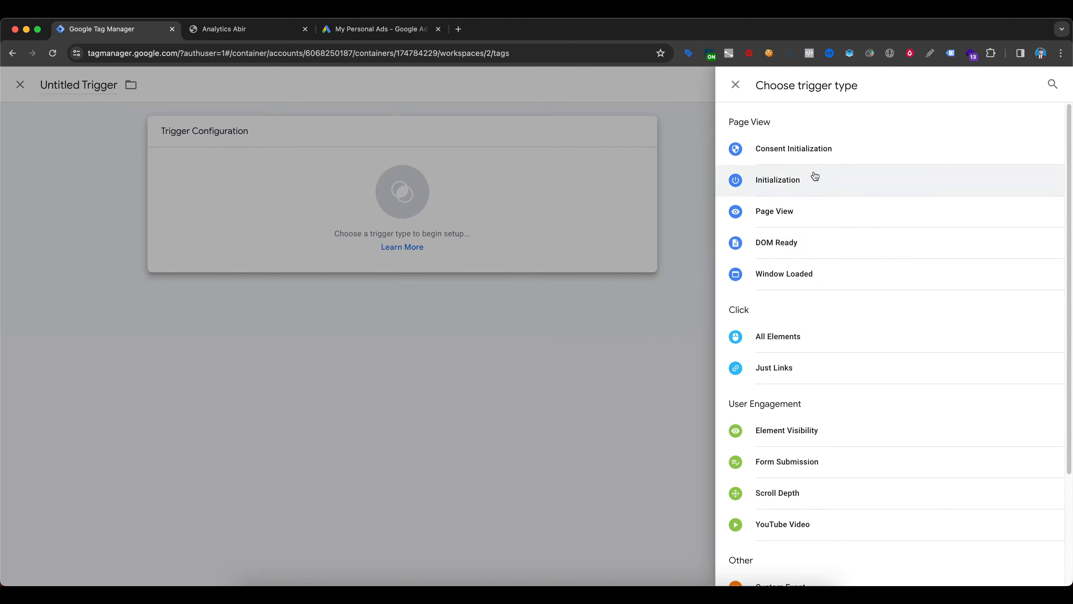
pyautogui.click(780, 213)
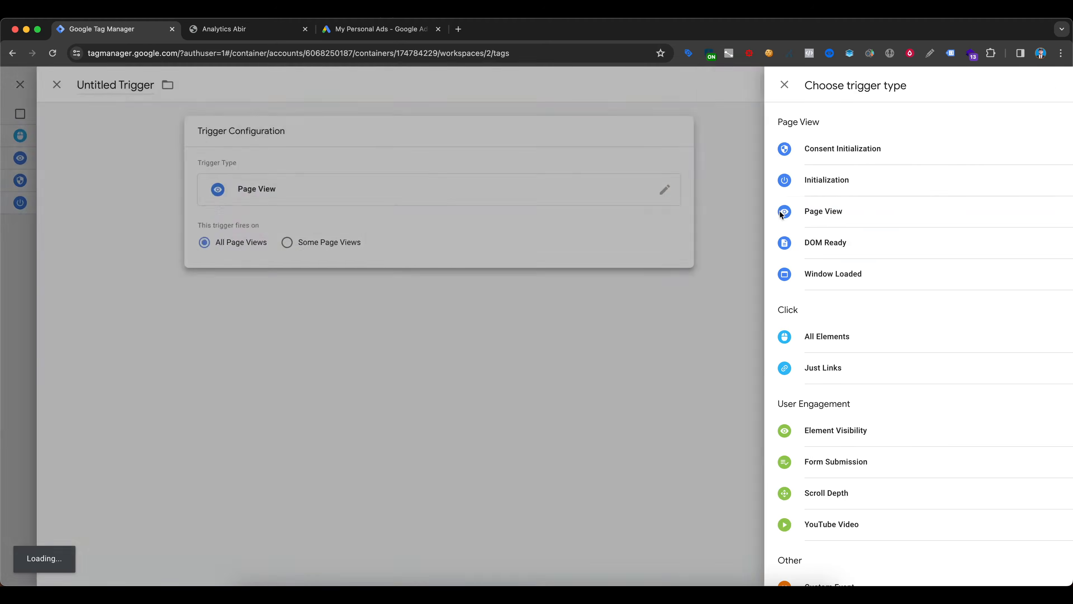
pyautogui.click(518, 242)
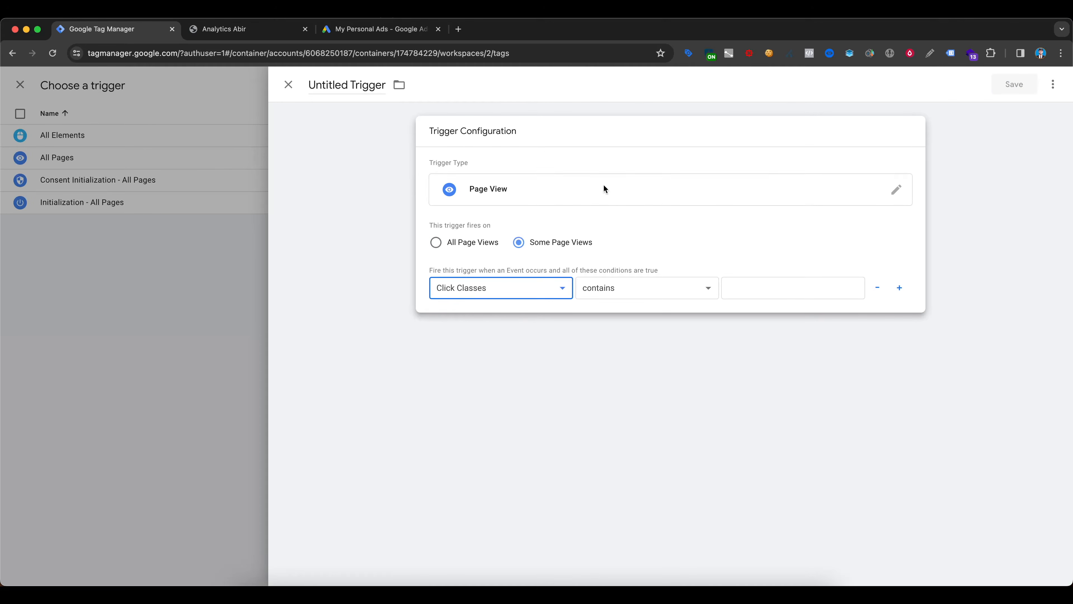
# - Switch to the website's contact page and submit the form with a test name, phone number and e-mail
pyautogui.click(260, 30)
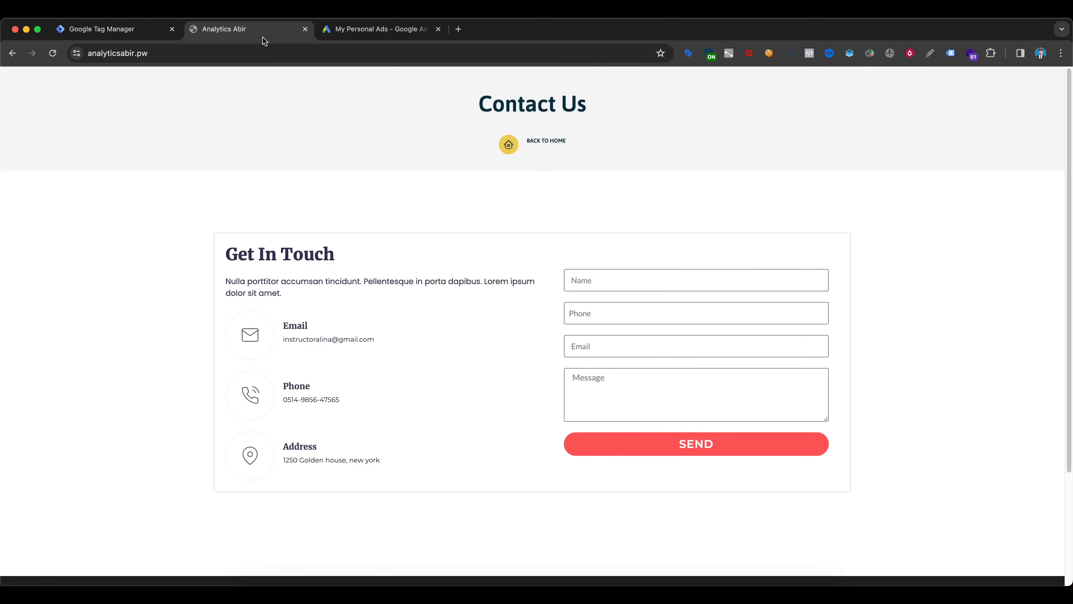
pyautogui.click(605, 282)
pyautogui.click(634, 304)
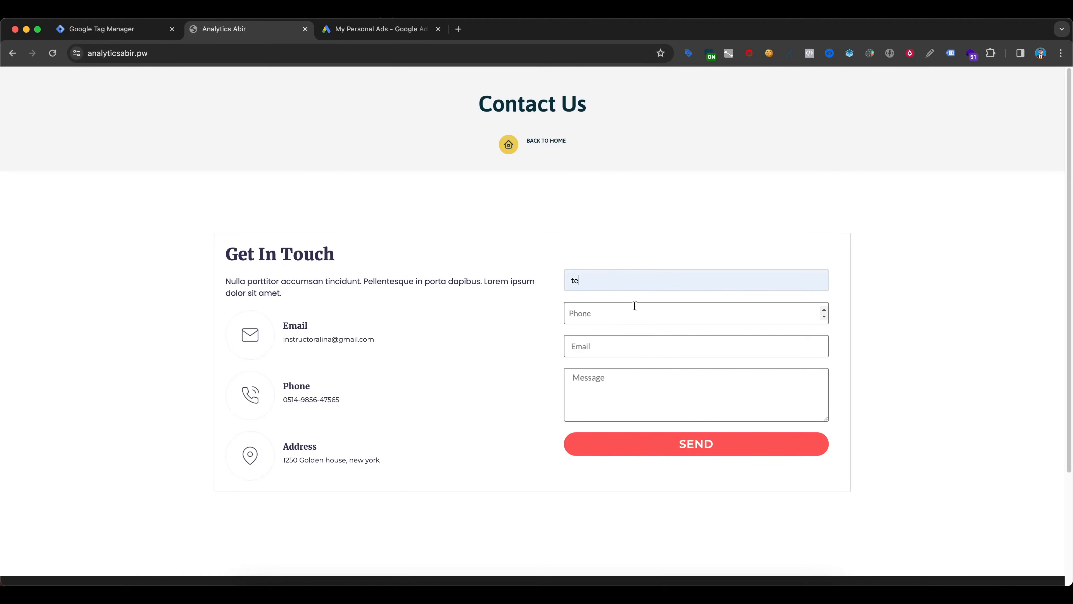
pyautogui.click(590, 317)
pyautogui.press('Tab')
pyautogui.write('test@gmail.com§')
pyautogui.click(707, 451)
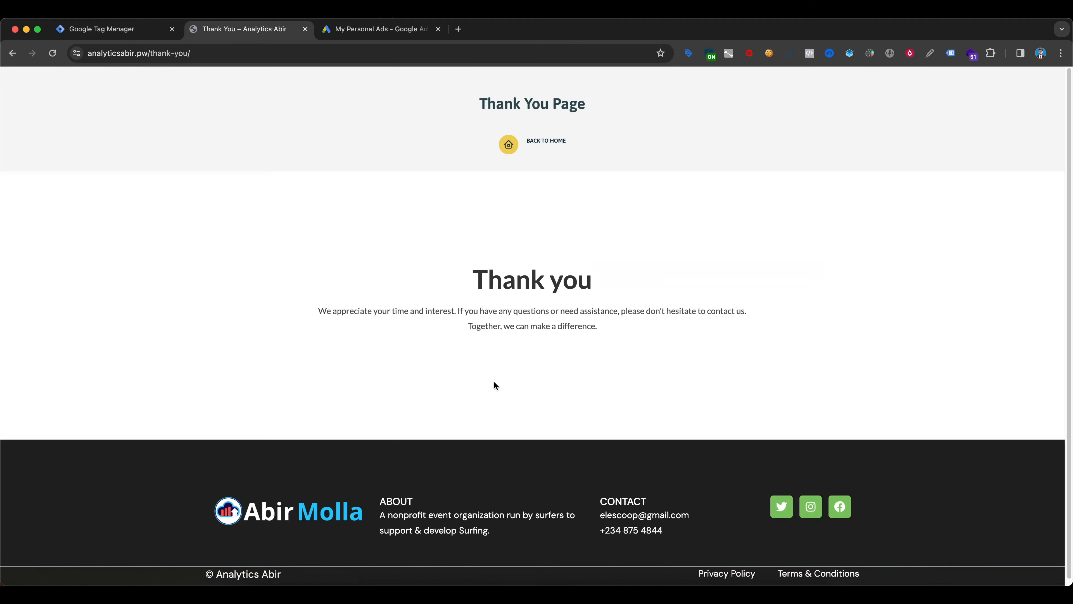
# - Copy the thank-you path from the confirmation page's URL and return to Google Tag Manager
pyautogui.click(242, 50)
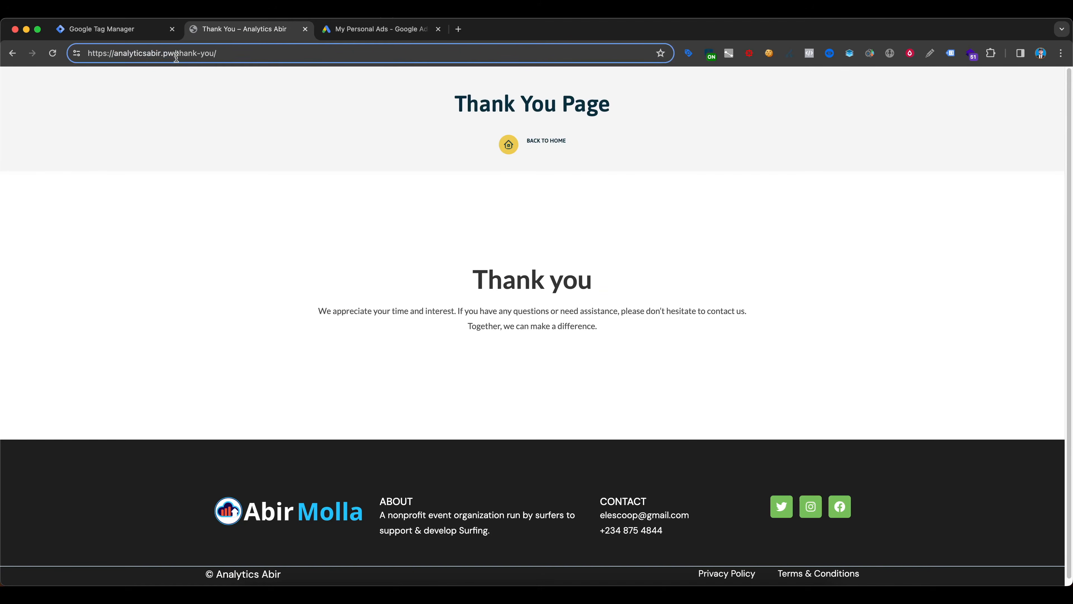
pyautogui.moveTo(177, 54); pyautogui.dragTo(216, 53)
pyautogui.click(143, 30)
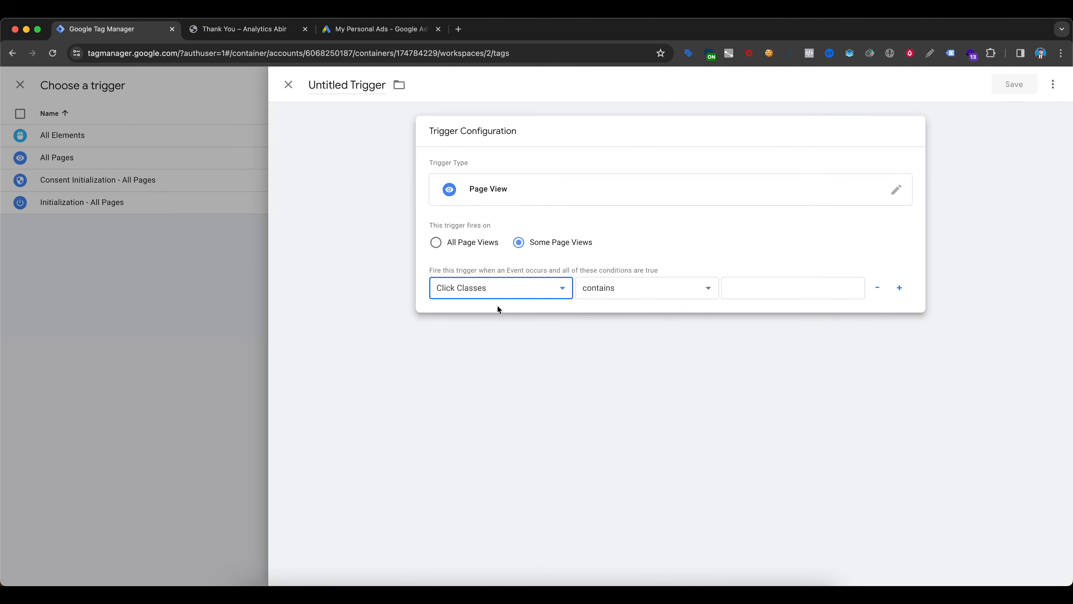
# - Set the trigger condition to Page Path contains thank-you and save the trigger as Lead Form Submitted
pyautogui.click(461, 372)
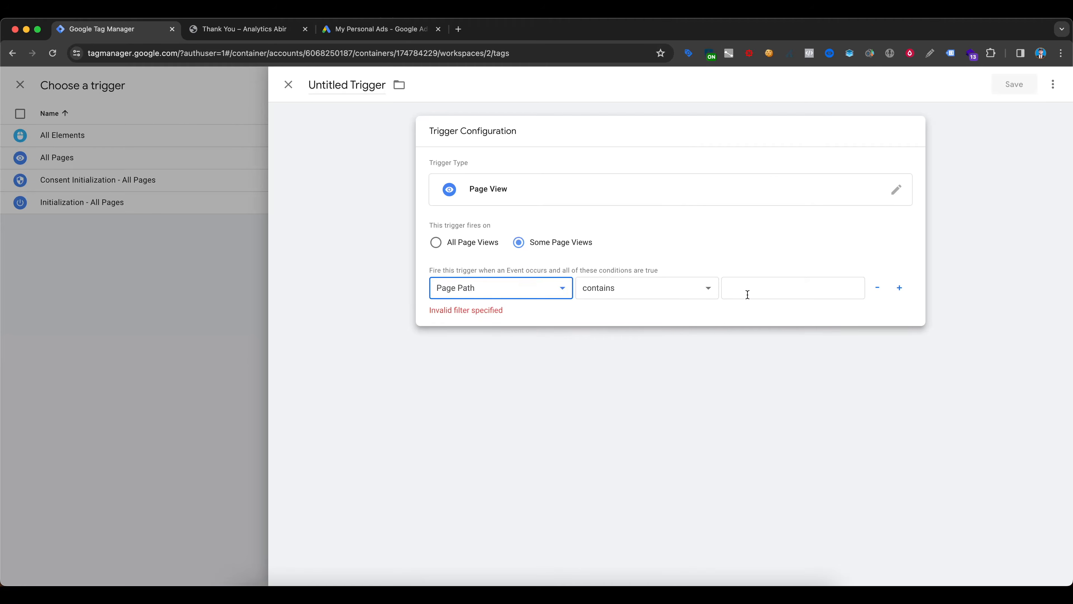
pyautogui.click(747, 294)
pyautogui.write('thank-you')
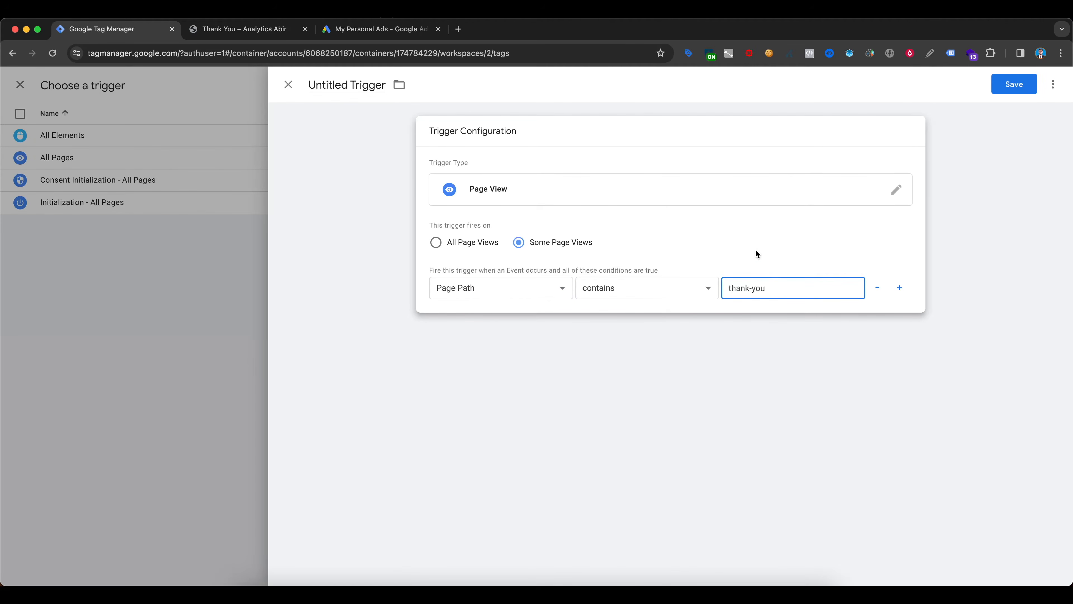
pyautogui.click(744, 136)
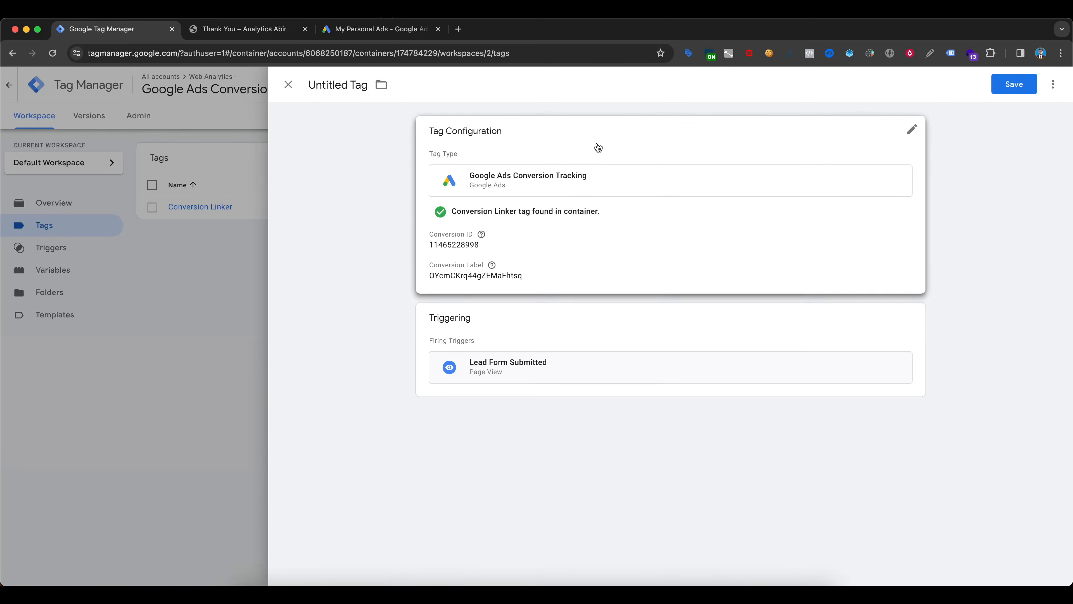
# - Save the tag under the name Google Ads Conversion Tracking - Lead Form
pyautogui.click(1014, 85)
pyautogui.click(619, 223)
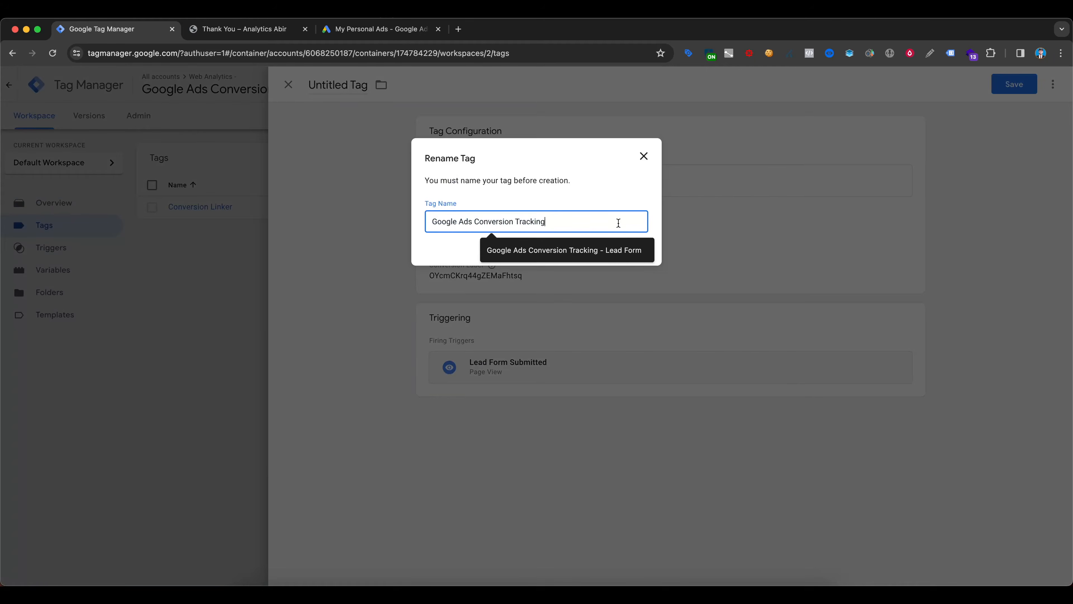
pyautogui.click(587, 252)
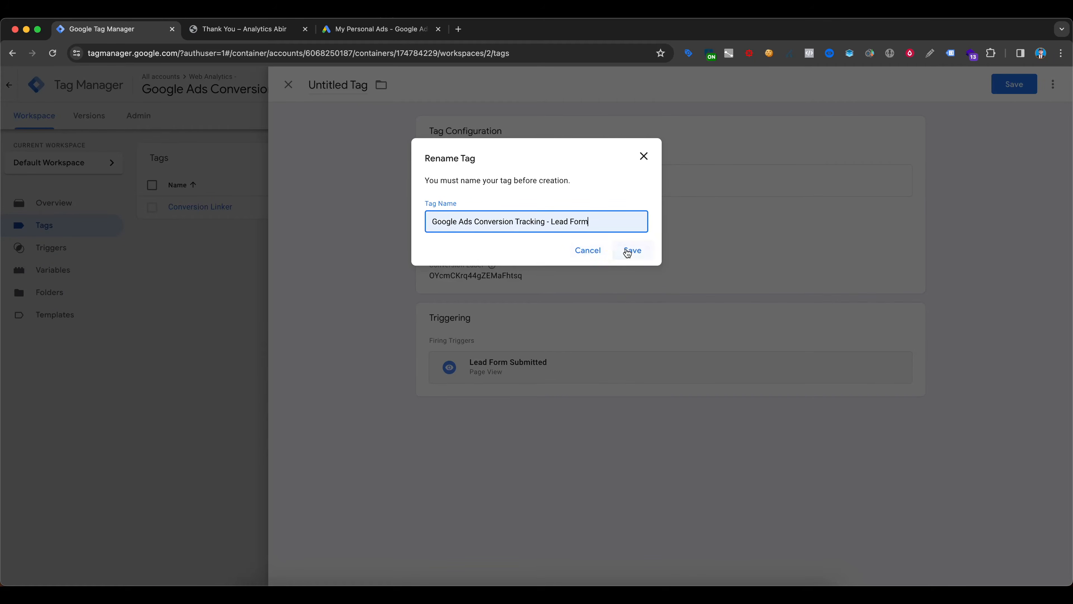
pyautogui.click(627, 252)
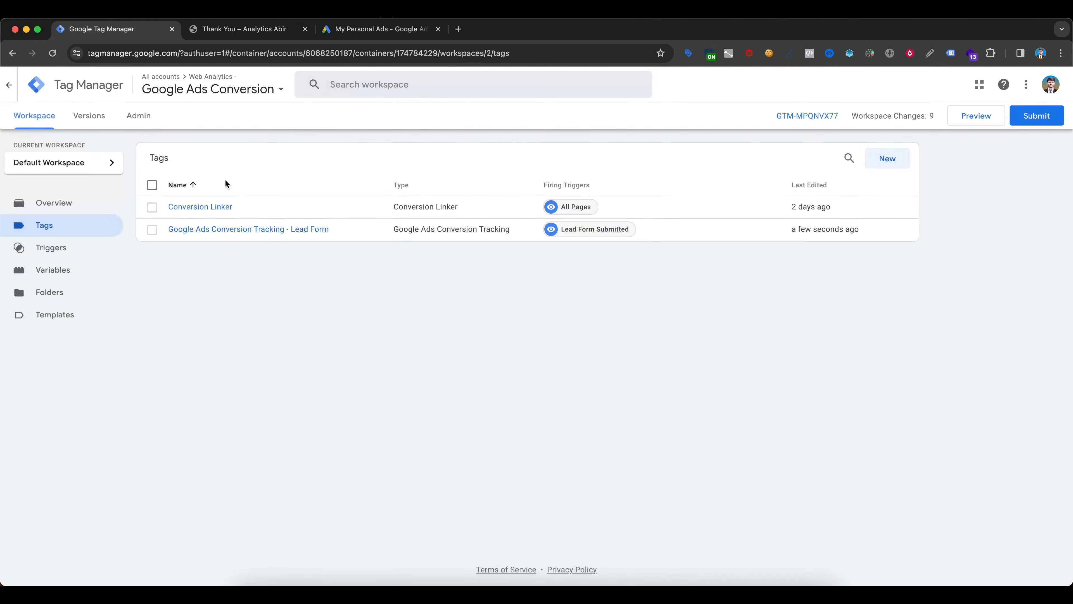
# - Preview the container, connect Tag Assistant to the website, and view the debug summary in Tag Assistant
pyautogui.click(990, 123)
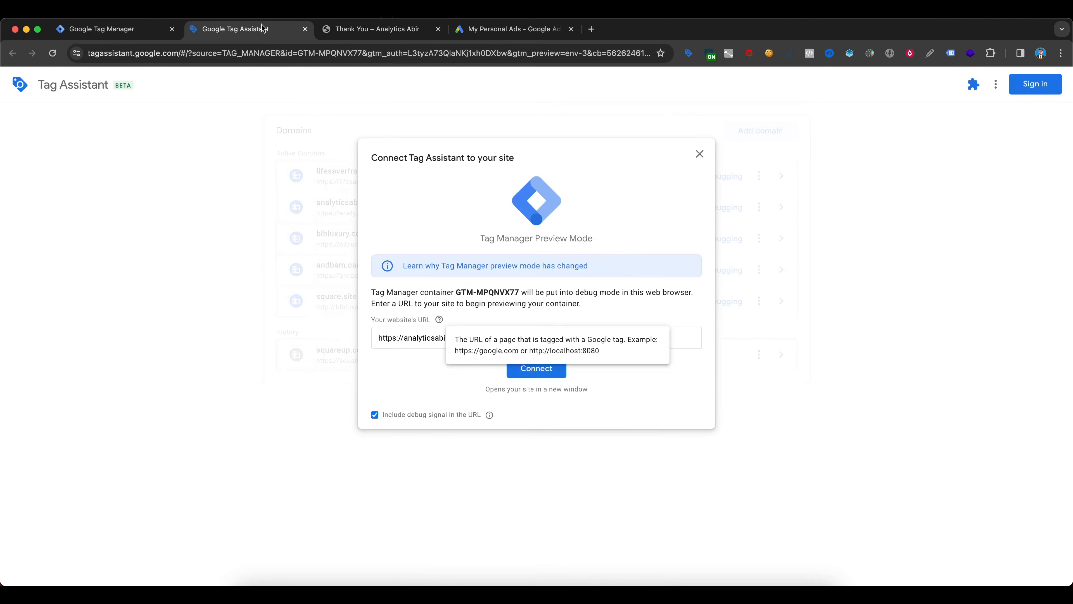
pyautogui.click(548, 367)
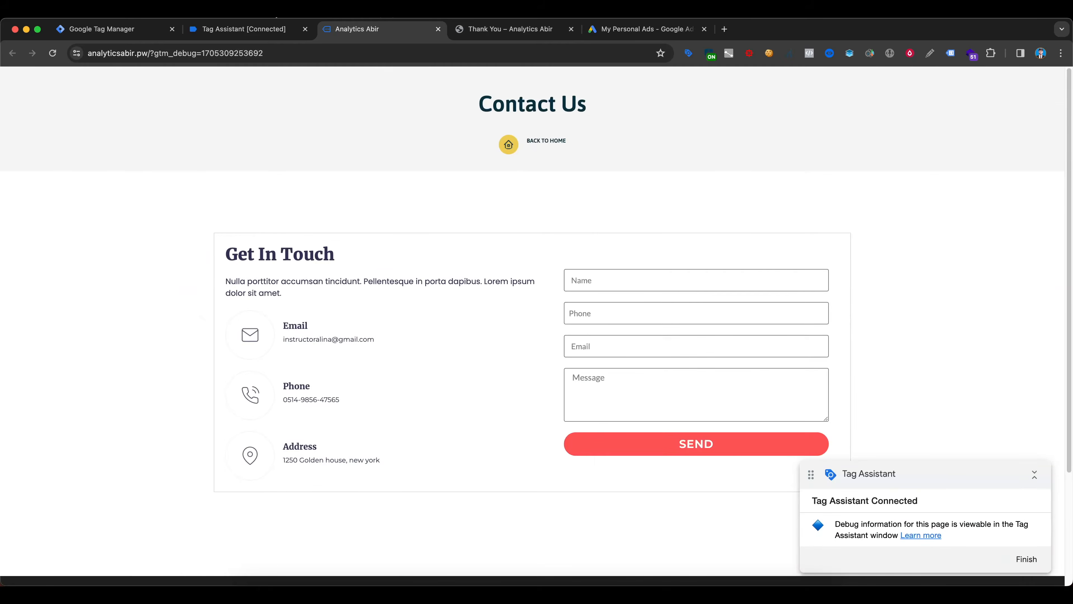
pyautogui.click(271, 26)
pyautogui.click(515, 284)
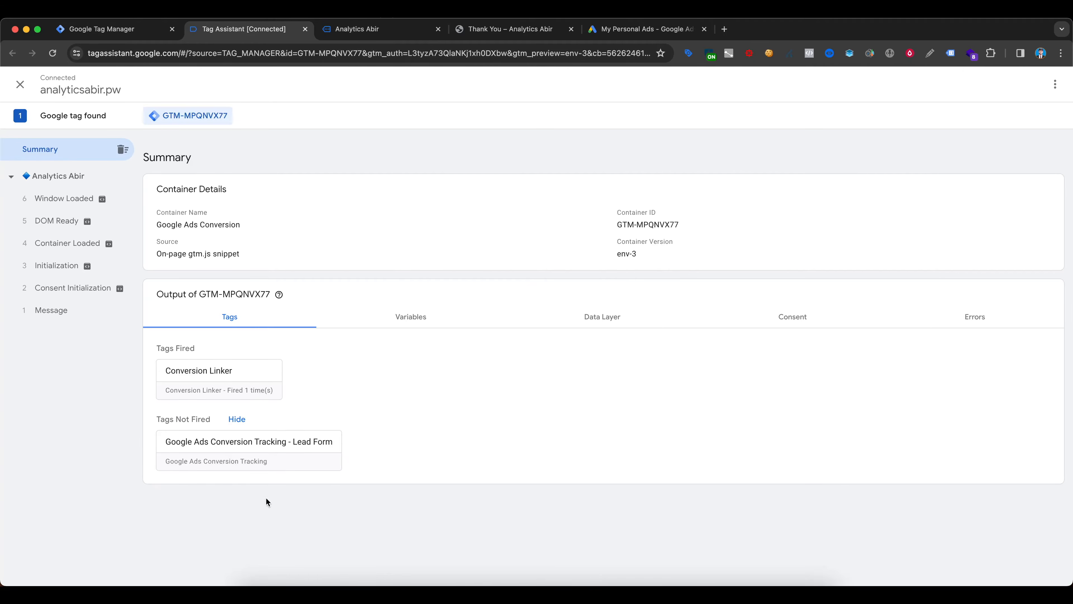
# - Switch to the website opened in debug mode and submit the contact form with test details
pyautogui.click(378, 34)
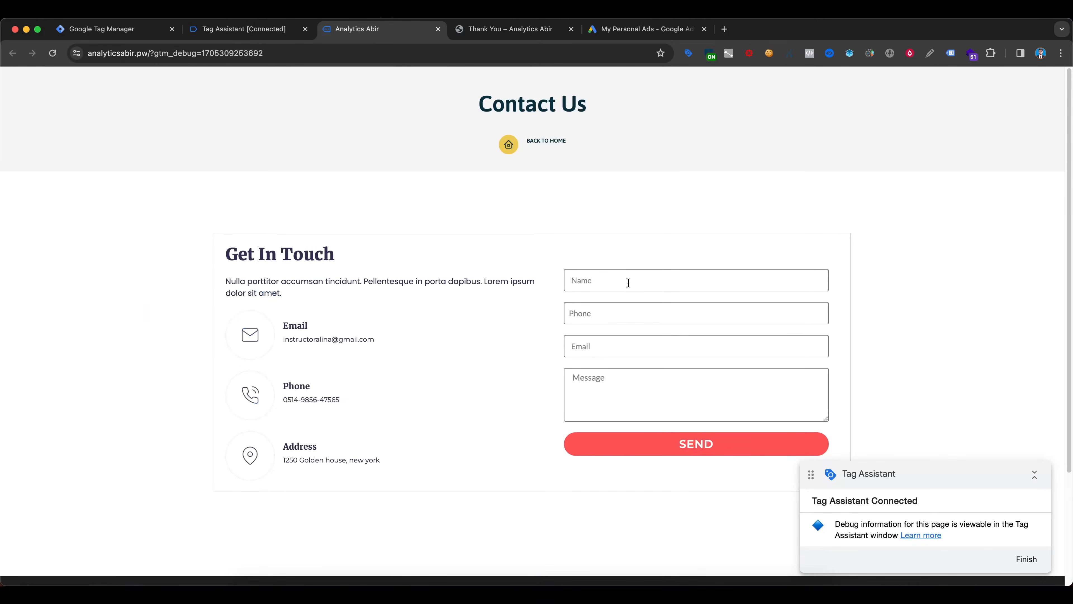
pyautogui.click(613, 282)
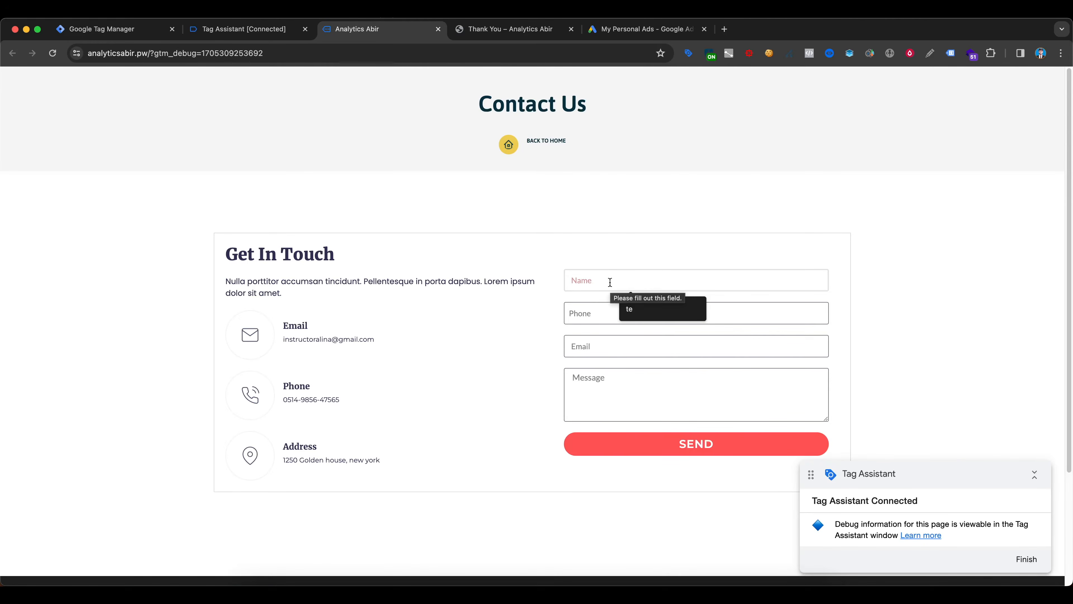
pyautogui.click(630, 309)
pyautogui.click(696, 448)
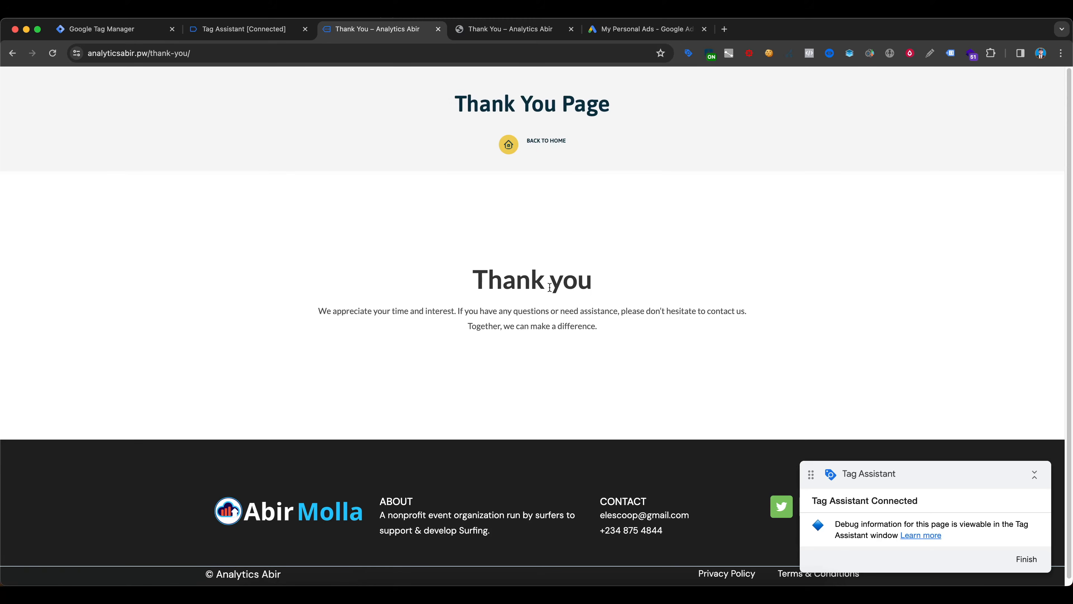
# - In Tag Assistant, examine the Lead Form conversion tag's full properties and firing trigger under the thank-you page's Container Loaded event
pyautogui.click(277, 26)
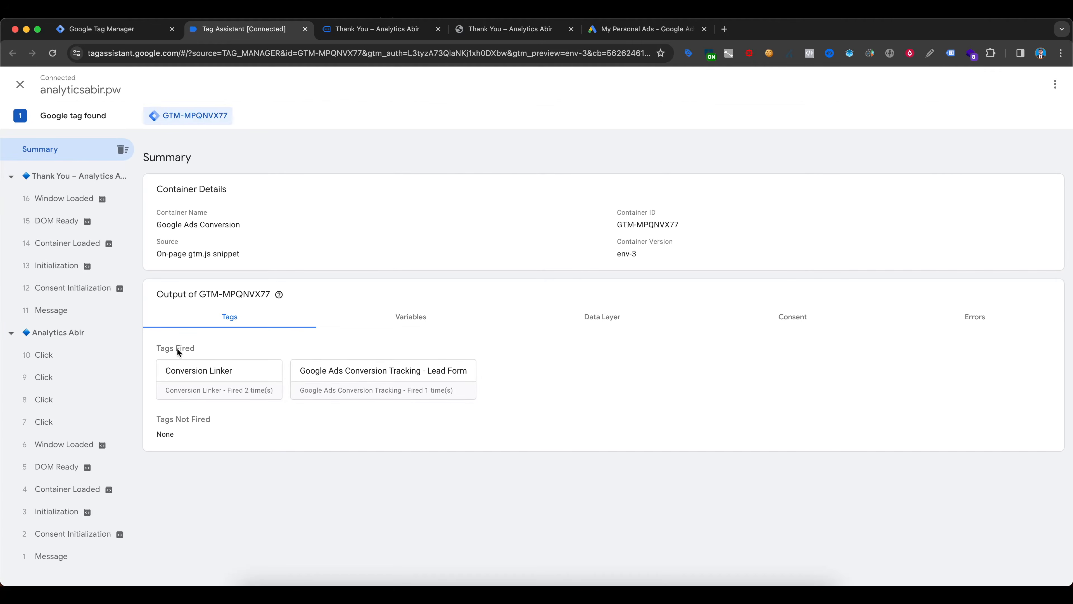
pyautogui.click(65, 243)
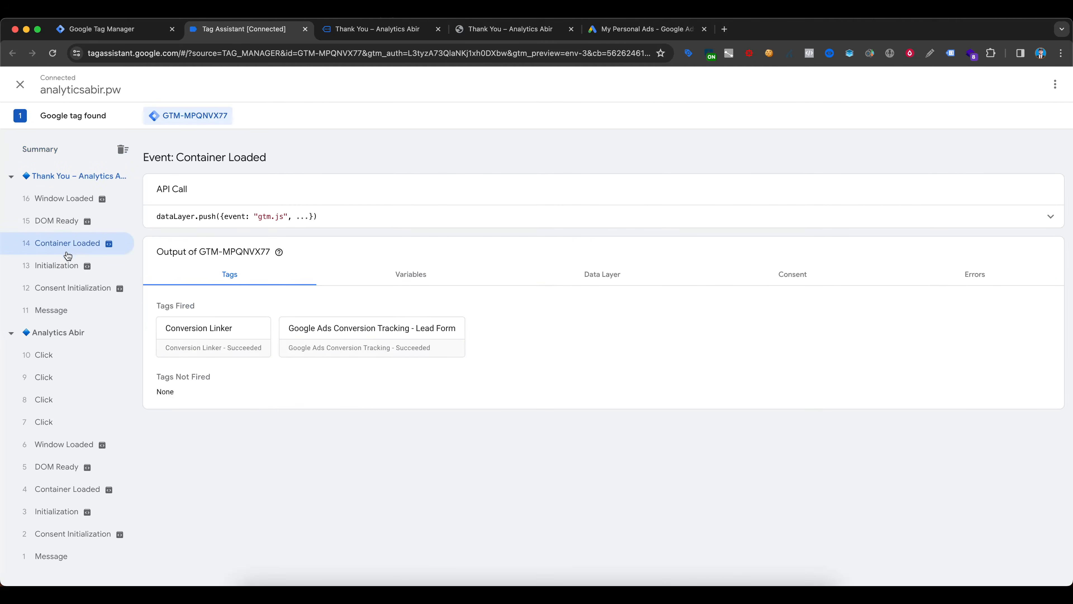
pyautogui.click(403, 339)
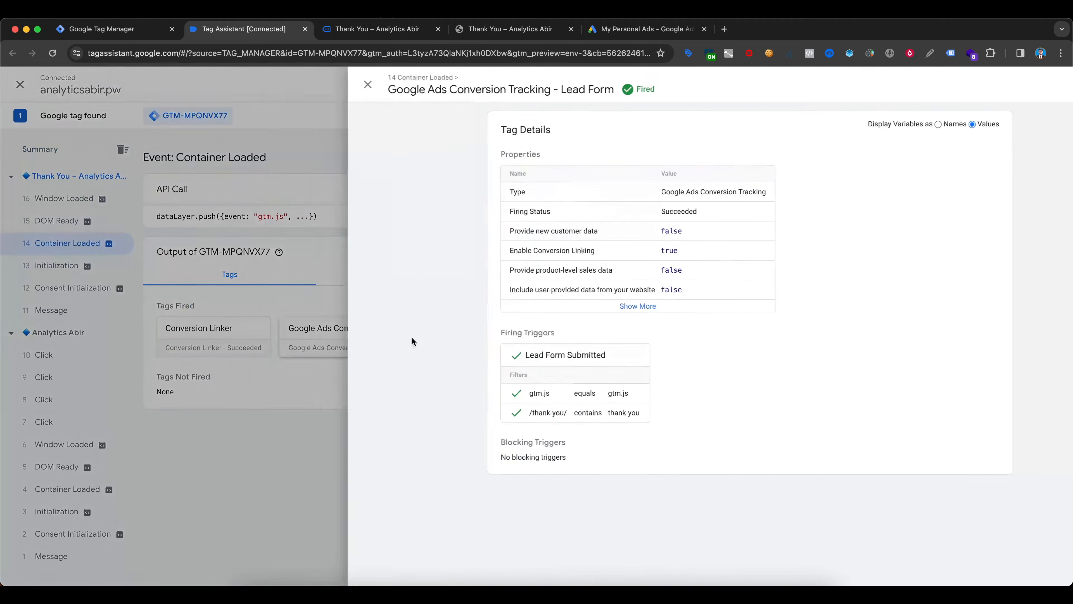
pyautogui.click(570, 306)
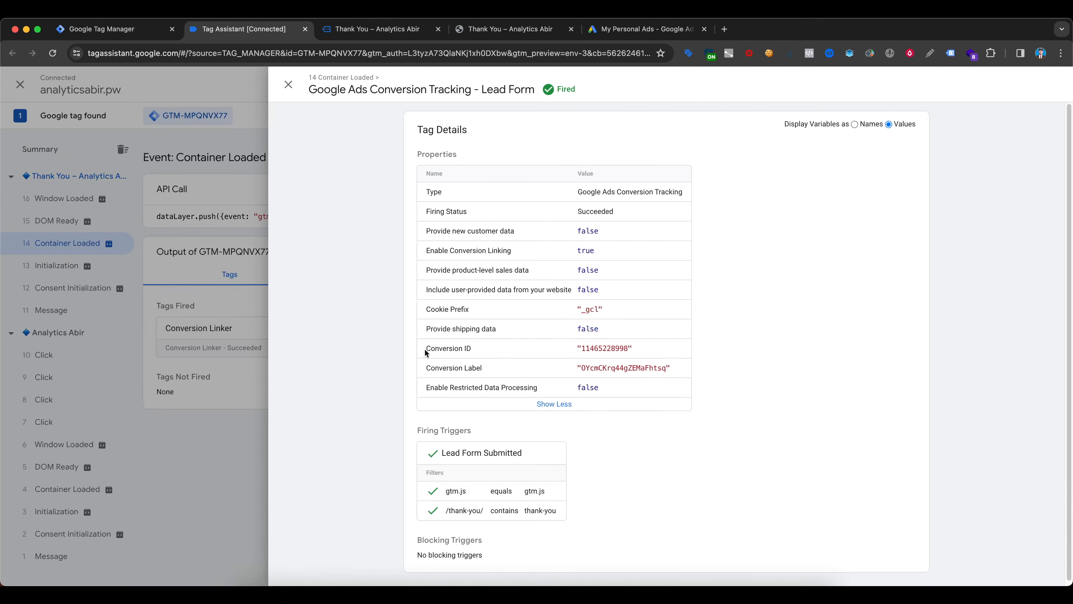
pyautogui.moveTo(426, 348); pyautogui.dragTo(650, 350)
pyautogui.click(437, 369)
pyautogui.scroll(-1, 676, 363)
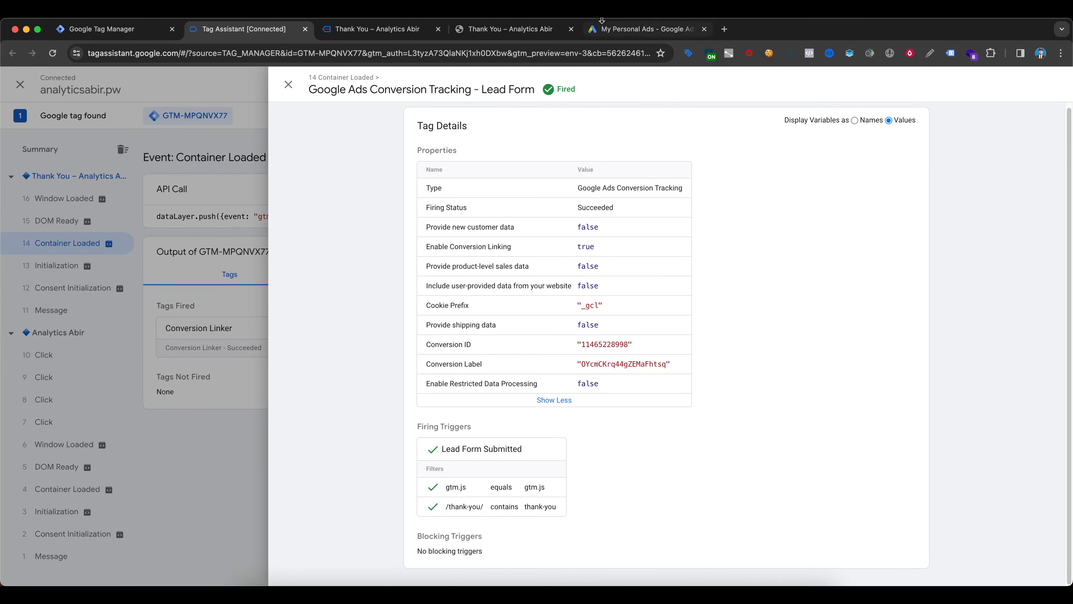
# - Switch to Google Ads, finish the conversion action setup, and open the details of Submite lead form
pyautogui.click(641, 32)
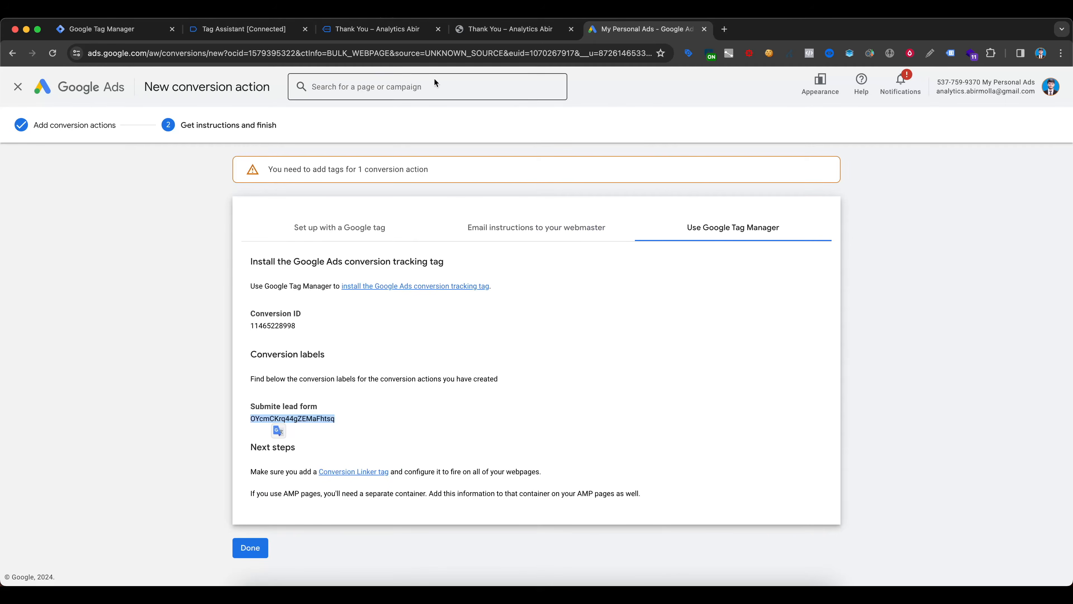
pyautogui.click(250, 548)
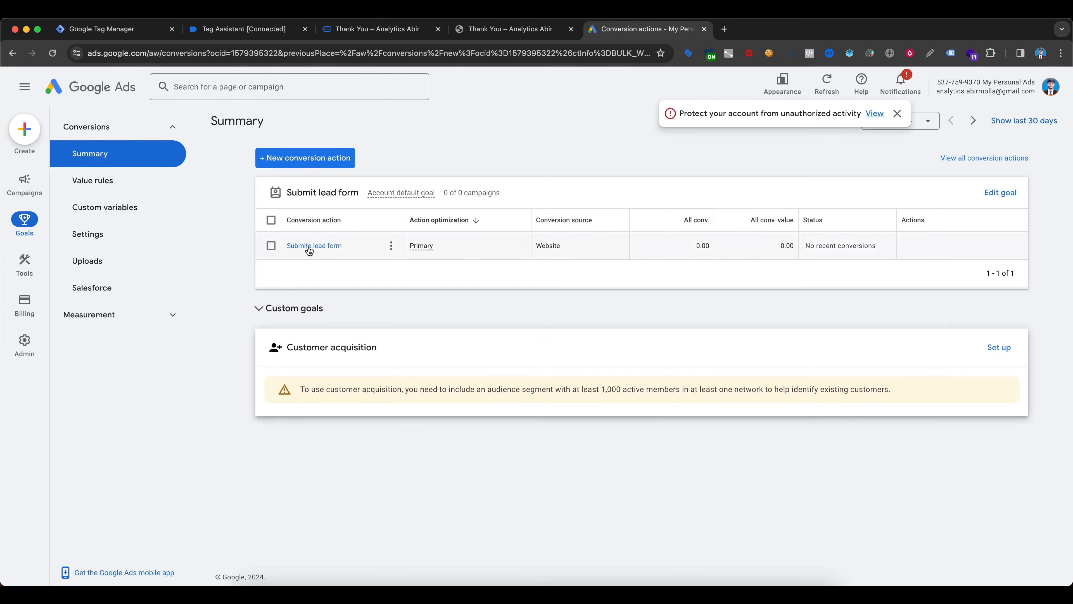
pyautogui.click(313, 248)
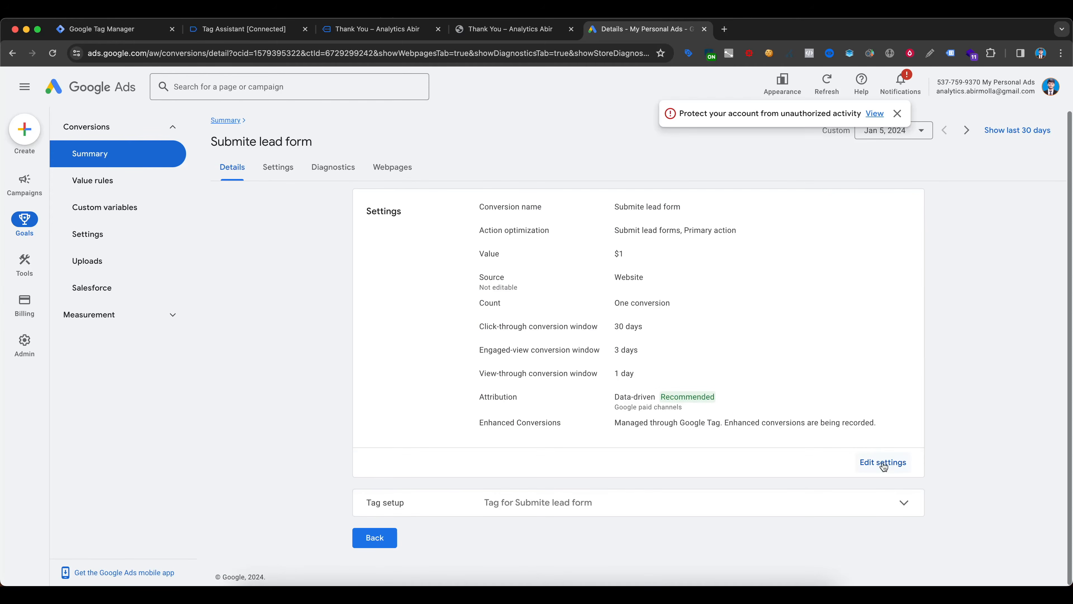
# - Open the Submite lead form conversion action's settings for editing and expand its enhanced conversions section to check whether they are enabled
pyautogui.click(883, 462)
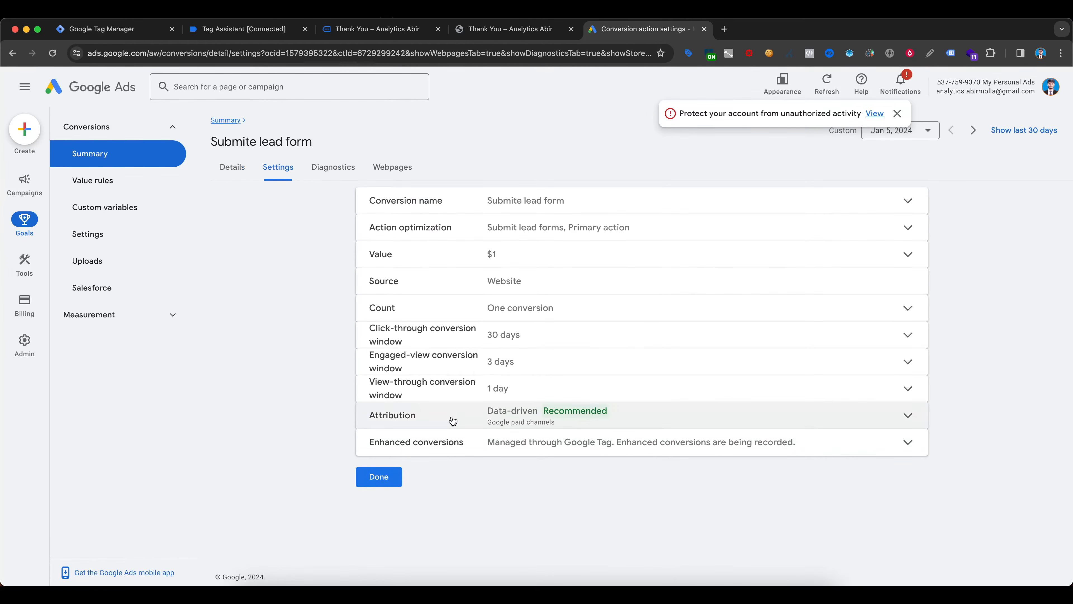
pyautogui.click(523, 438)
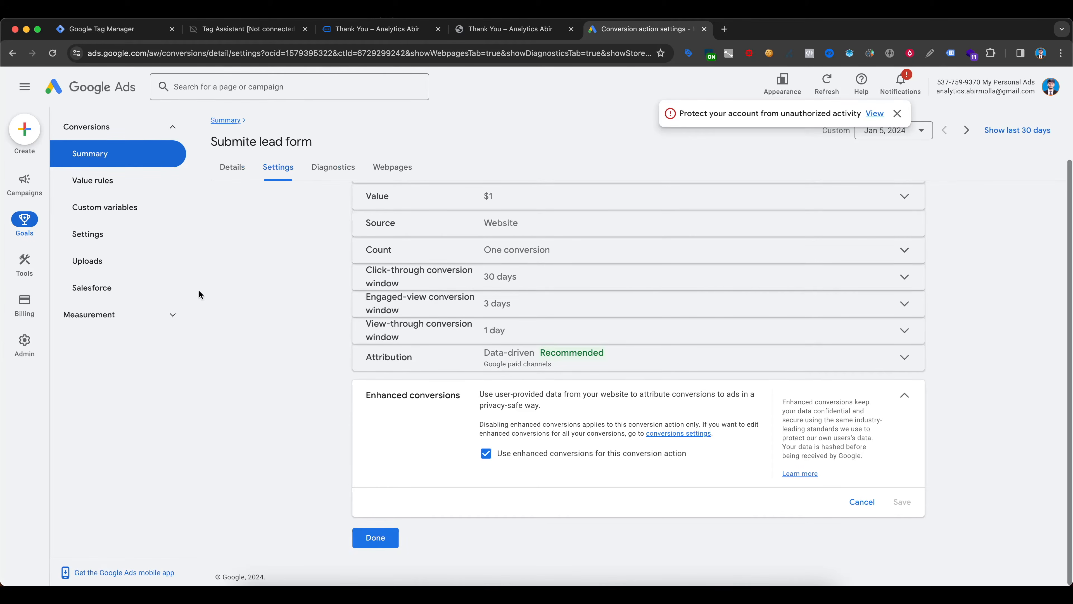
# - Switch to the website, return to the contact page, and fill in the form's name, phone and email fields with test details
pyautogui.click(388, 37)
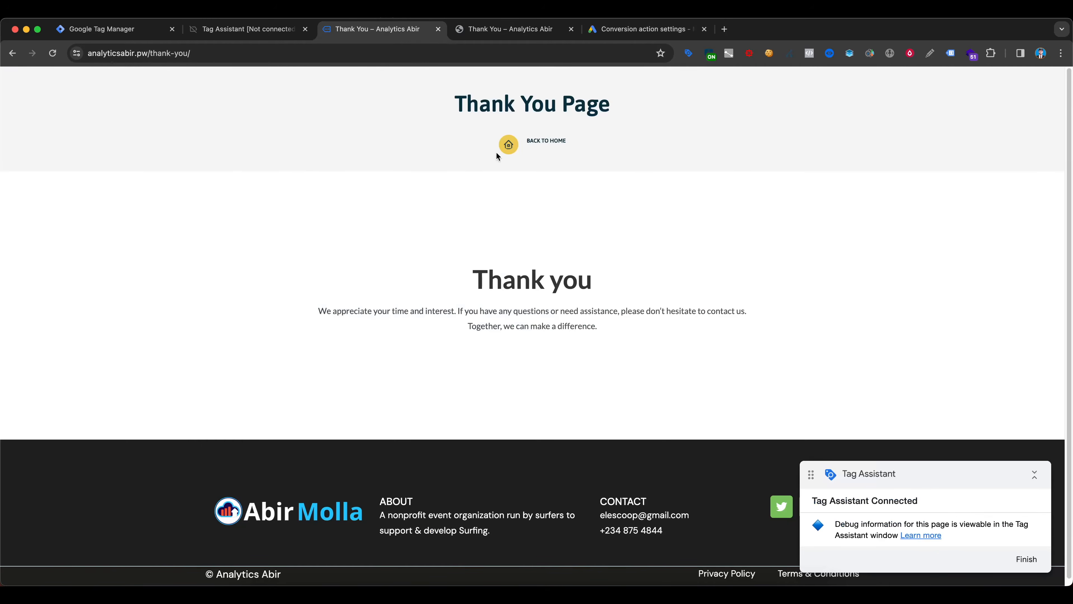
pyautogui.click(518, 156)
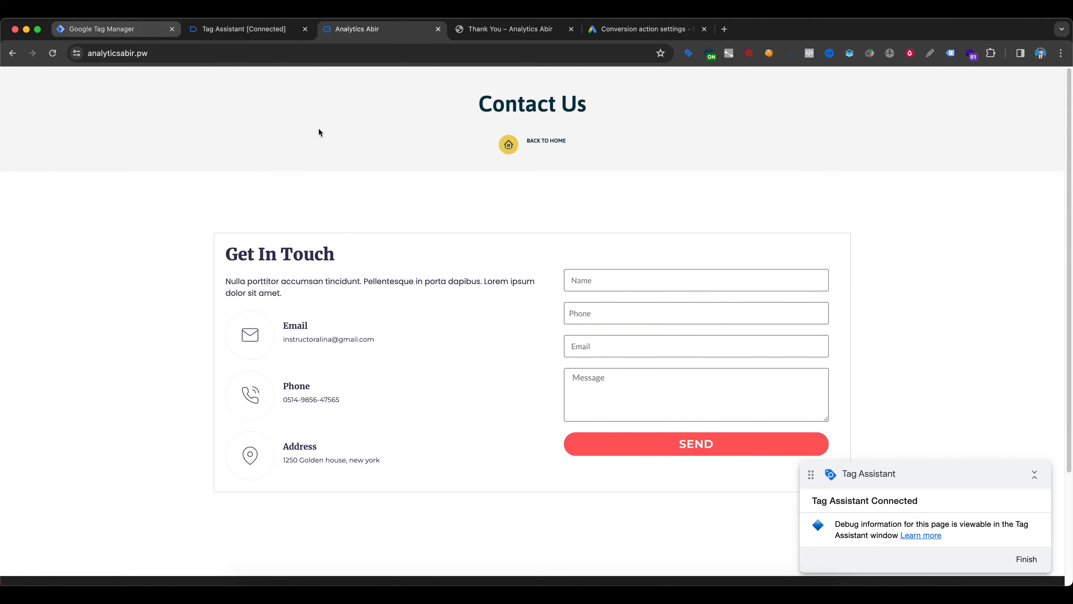
pyautogui.click(618, 283)
pyautogui.click(640, 329)
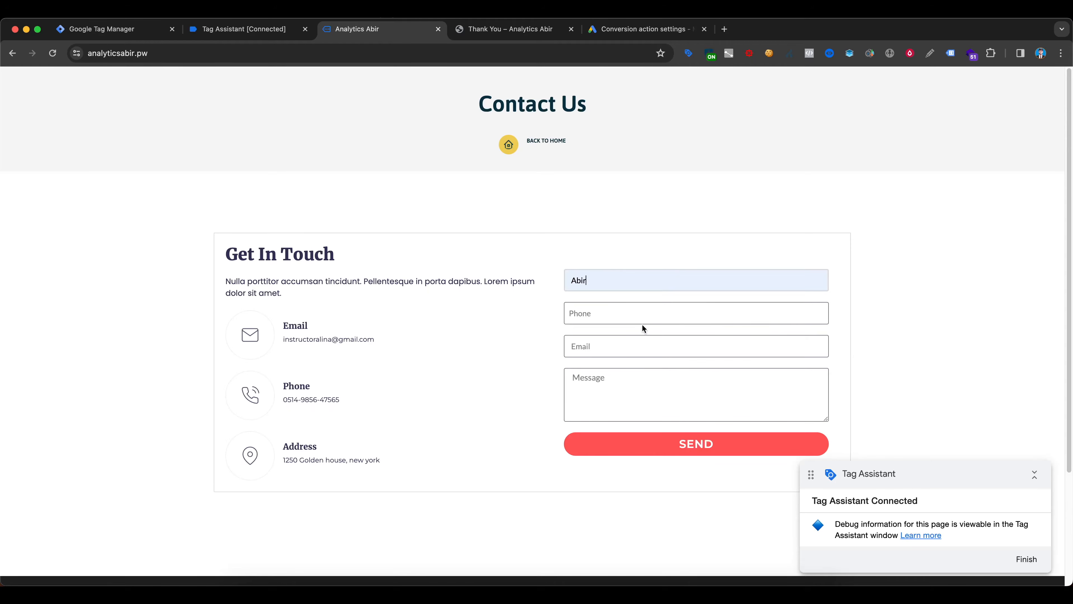
pyautogui.click(599, 314)
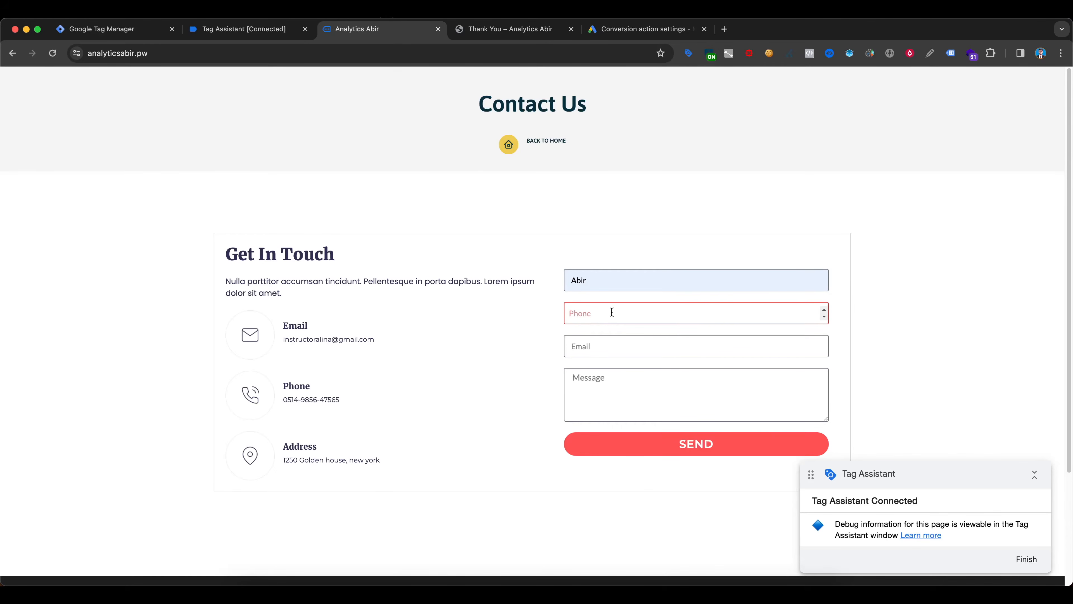
pyautogui.press('super+v')
pyautogui.click(616, 345)
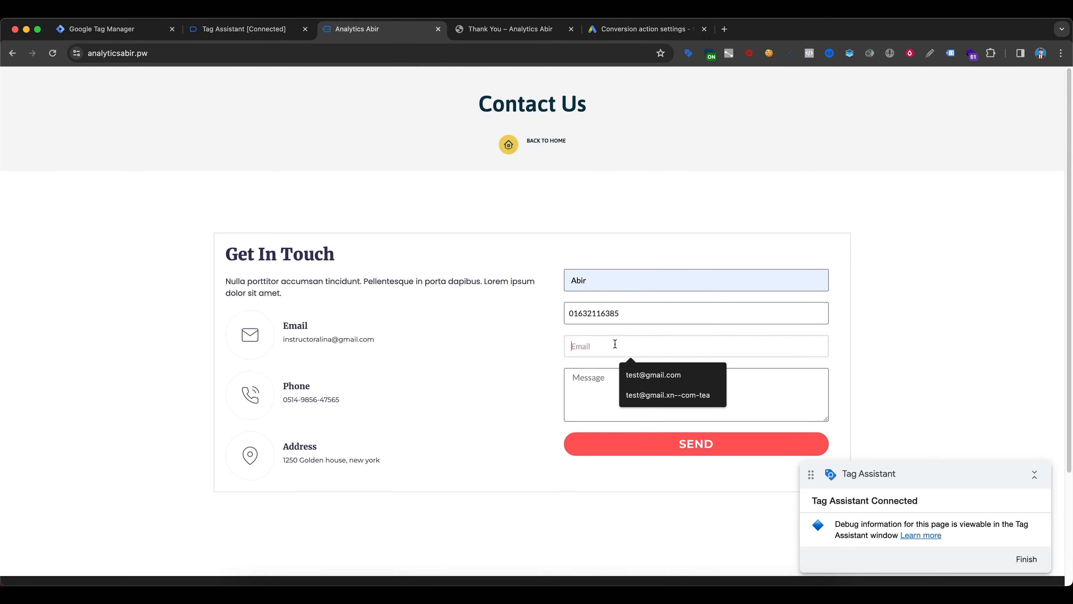
pyautogui.click(643, 375)
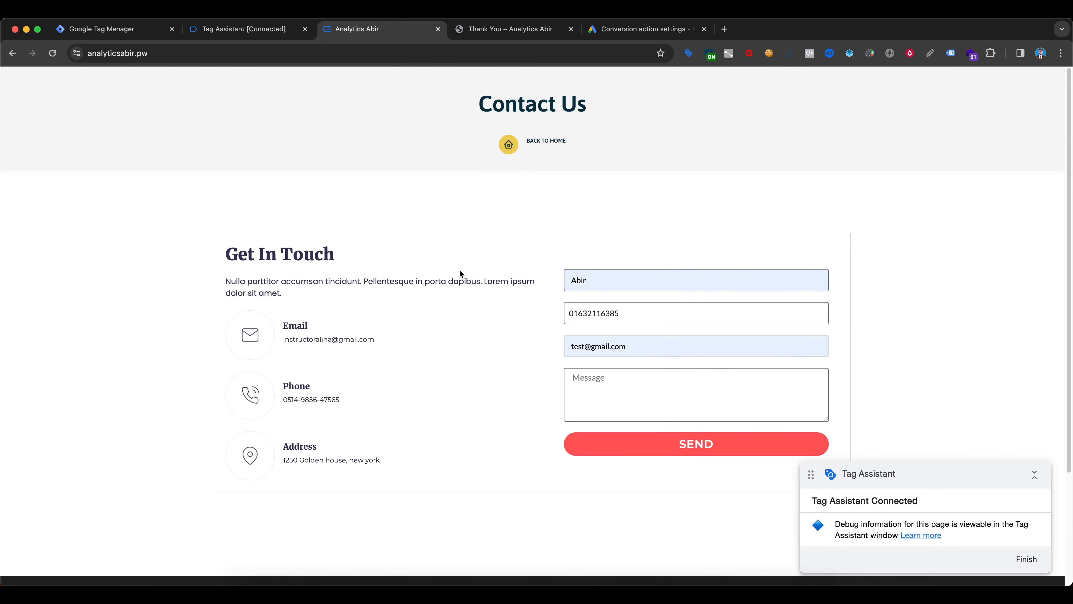
# - Inspect the contact form's Name field and copy the JS path of its input element
pyautogui.doubleClick(613, 279)
pyautogui.rightClick(613, 283)
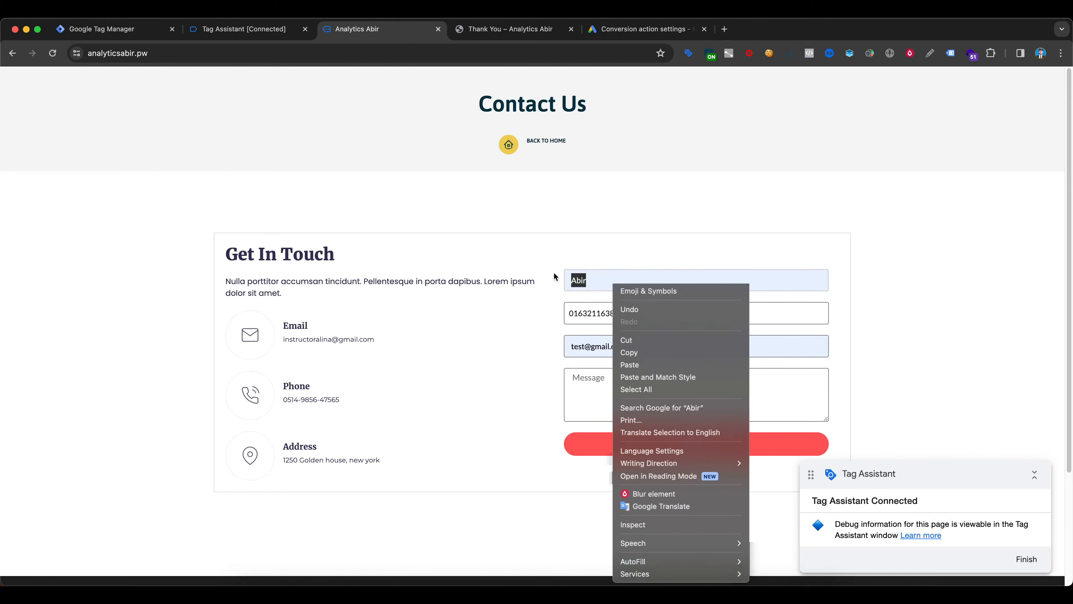
pyautogui.click(651, 528)
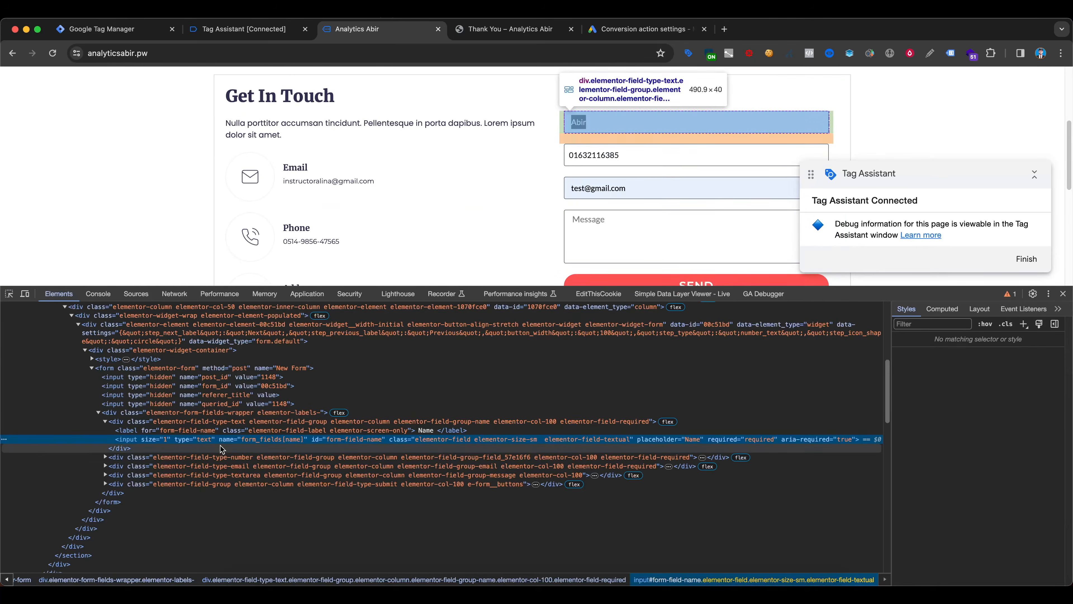
pyautogui.click(222, 448)
pyautogui.rightClick(222, 449)
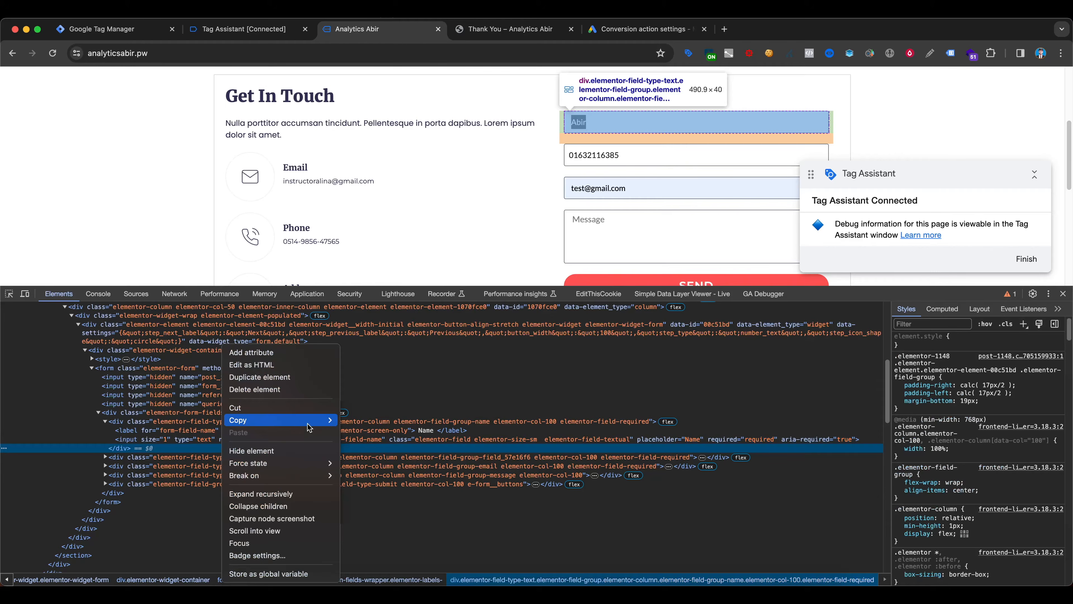
pyautogui.click(387, 461)
# - Clear the browser console and evaluate document.querySelector("#form-field-name").value to test reading the Name field
pyautogui.click(109, 295)
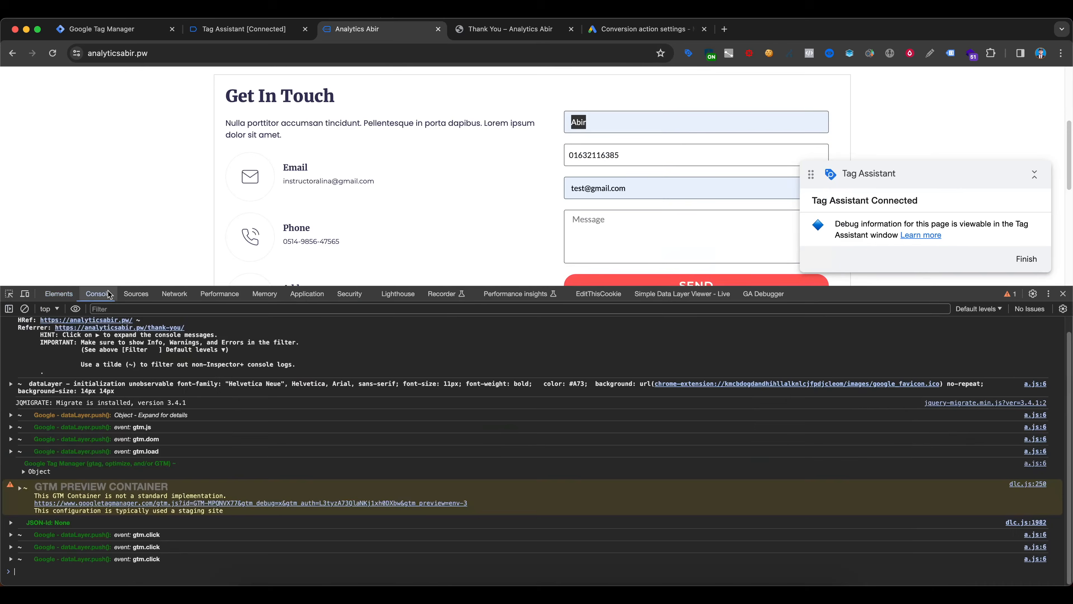
pyautogui.click(25, 309)
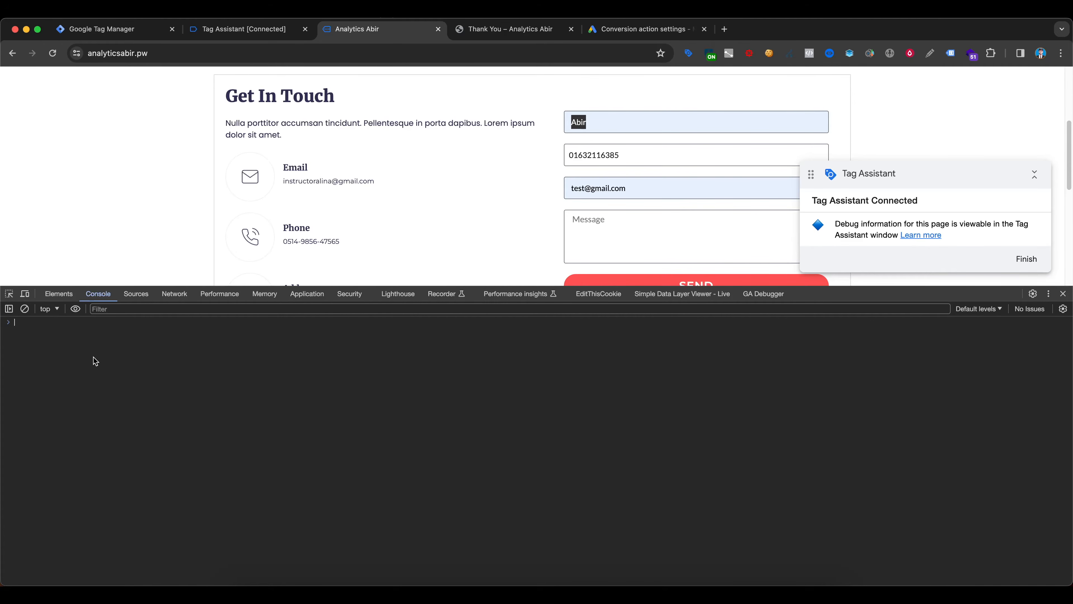
pyautogui.press('super+v')
pyautogui.press('Return')
pyautogui.write('§')
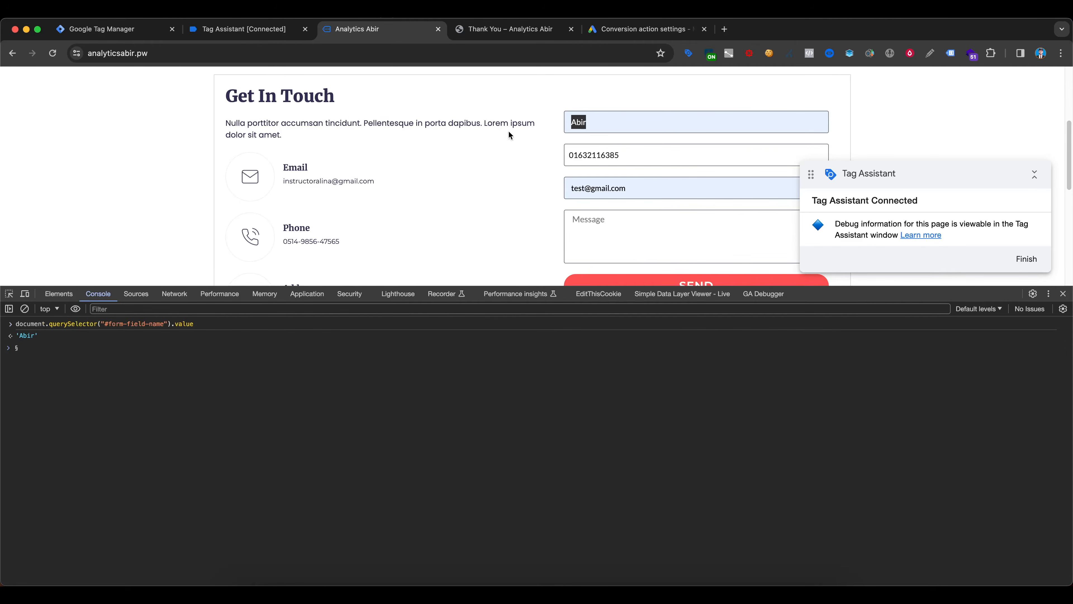
# - Copy the tested Name field expression, document.querySelector("#form-field-name").value, from the console
pyautogui.click(592, 158)
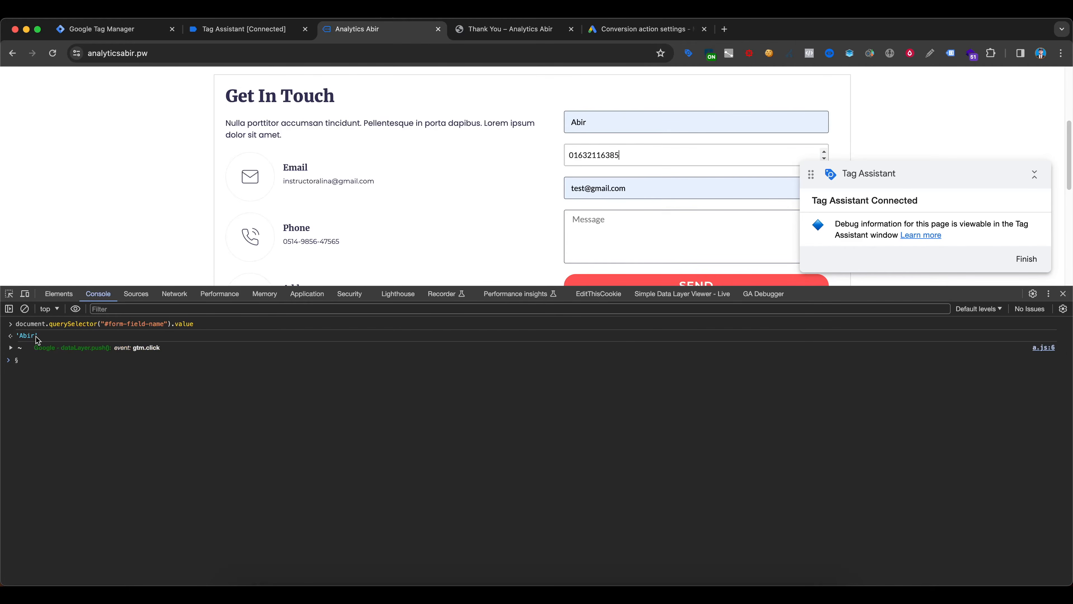
pyautogui.click(198, 326)
pyautogui.tripleClick(11, 327)
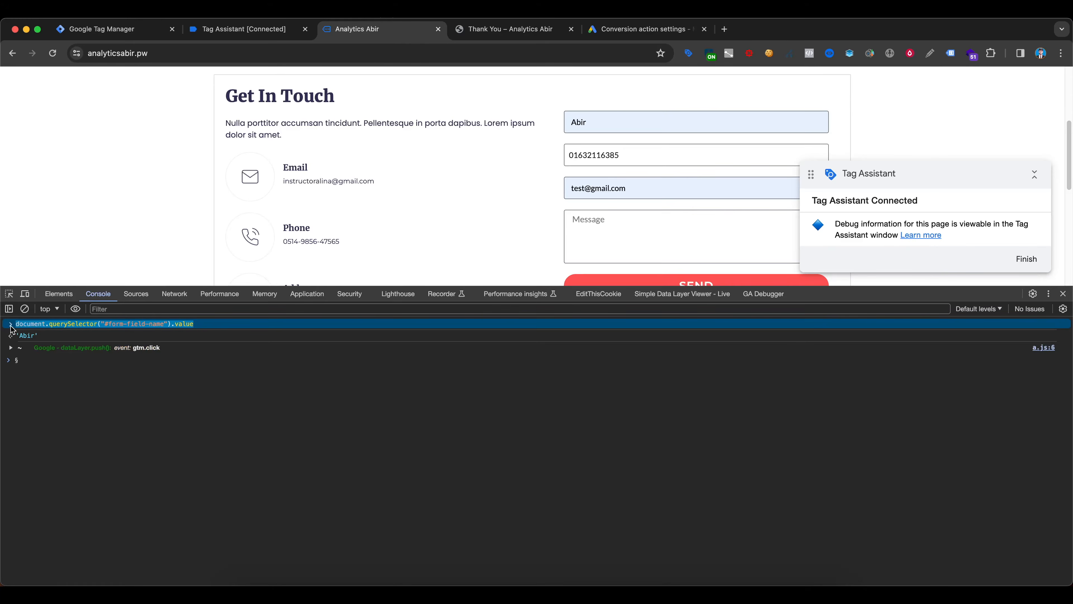
pyautogui.rightClick(55, 413)
pyautogui.click(88, 413)
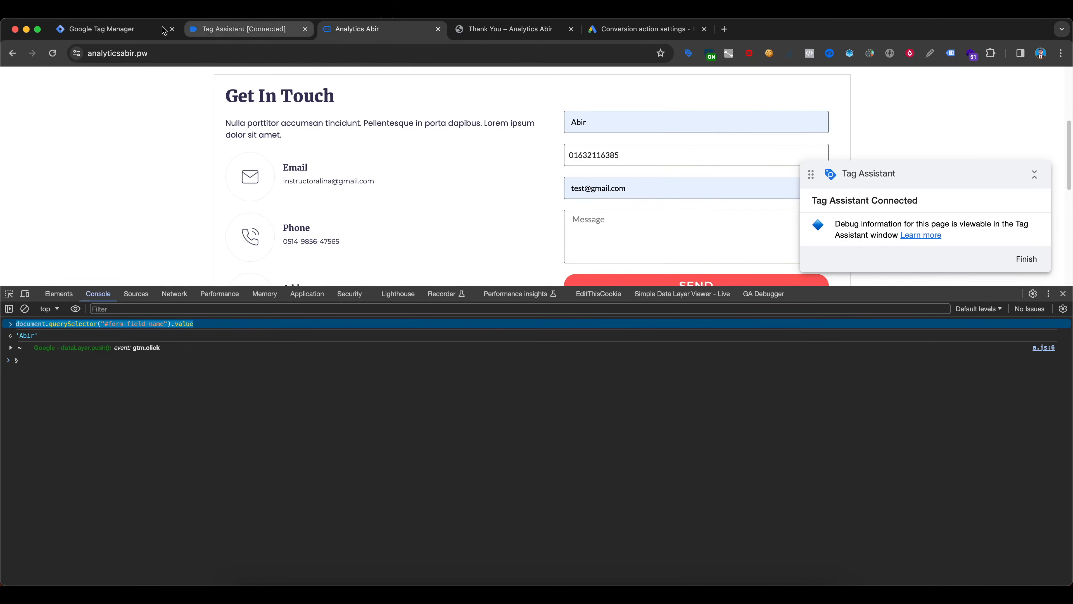
# - Switch to Tag Manager and create a new tag with the Custom HTML type
pyautogui.click(111, 28)
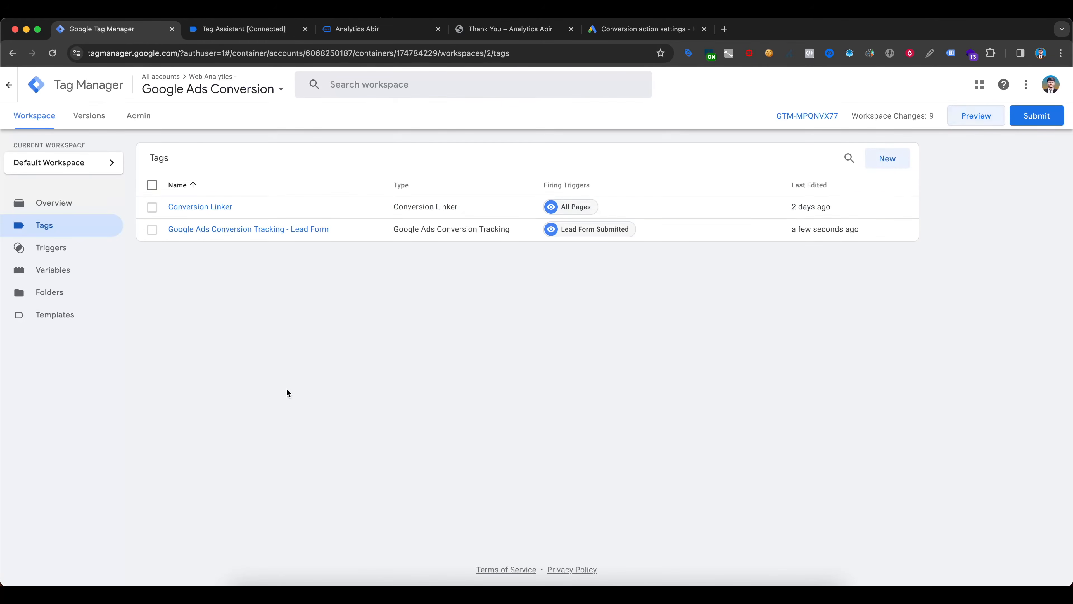
pyautogui.click(888, 157)
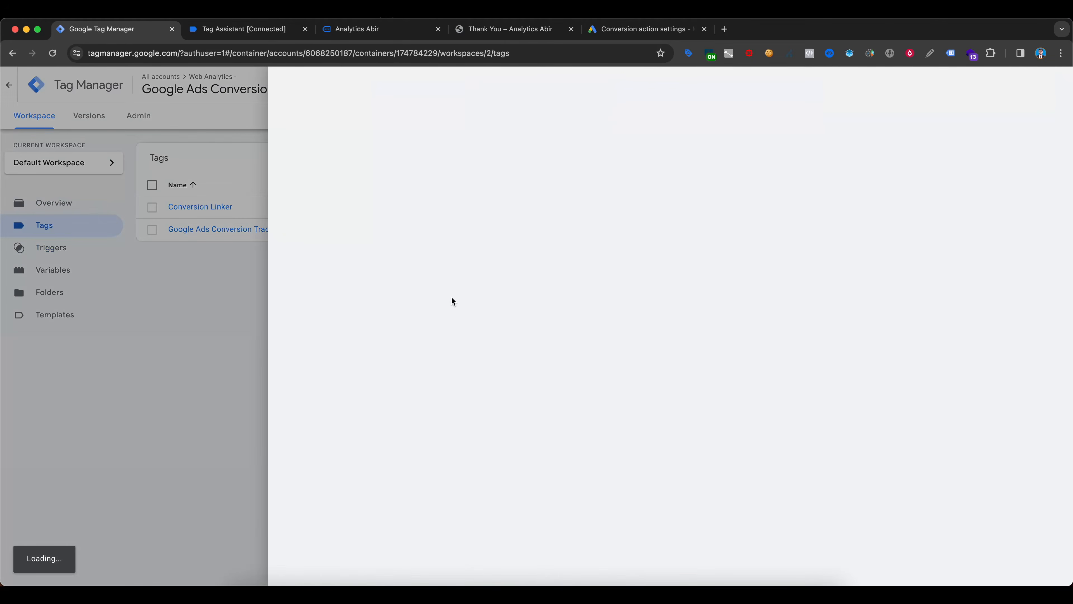
pyautogui.click(508, 189)
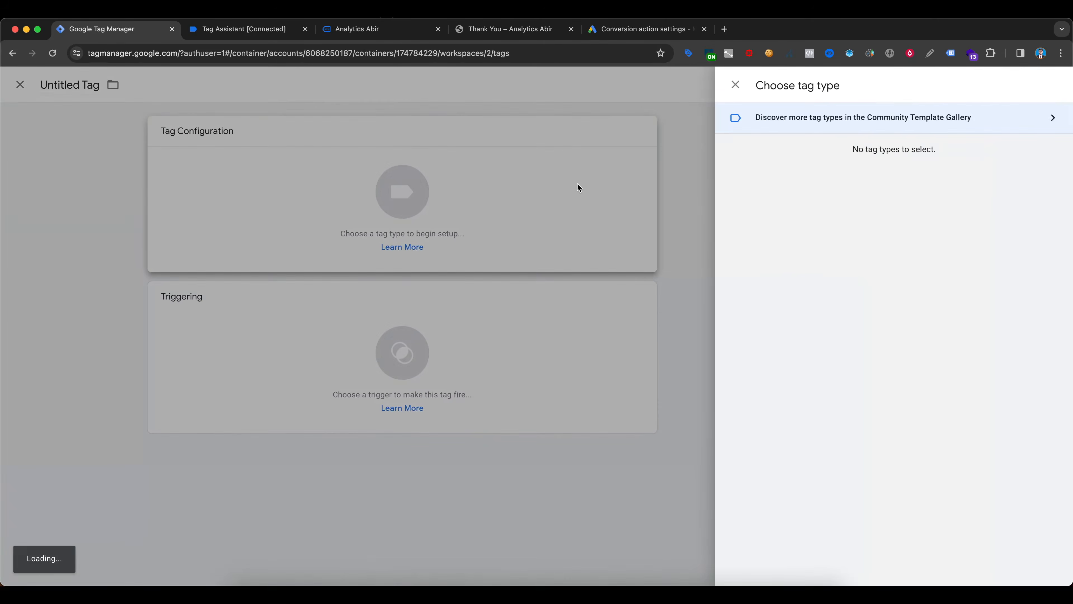
pyautogui.scroll(-1, 896, 367)
pyautogui.click(783, 368)
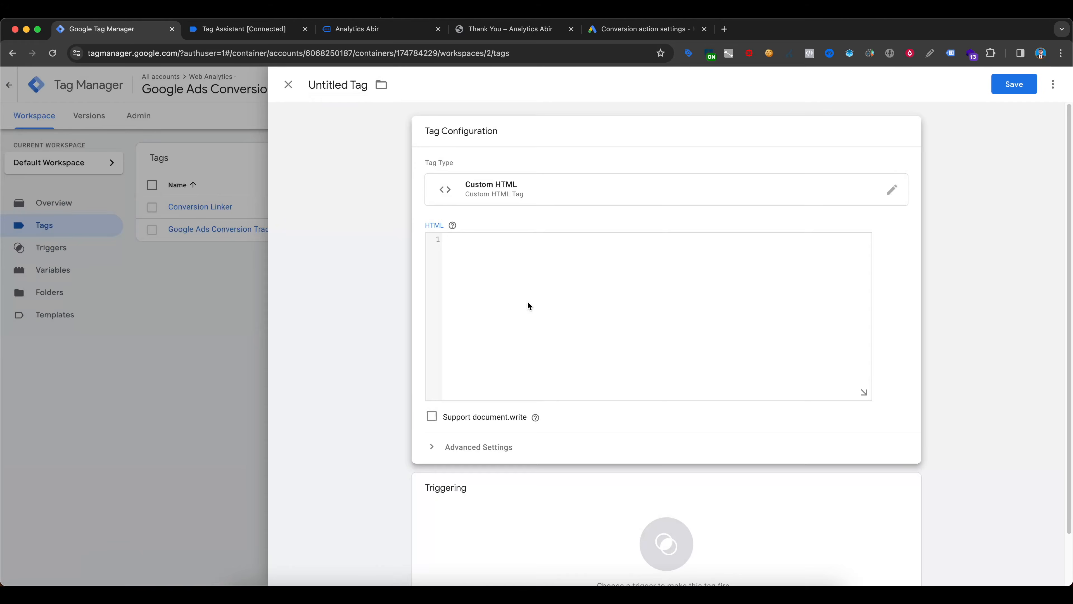
# - Write a script block in the tag's HTML that declares var name = document.querySelector("#form-field-name").value;
pyautogui.write('<scr')
pyautogui.write('ipt')
pyautogui.write('>    v')
pyautogui.write('ar')
pyautogui.write(' name =')
pyautogui.press('super+v')
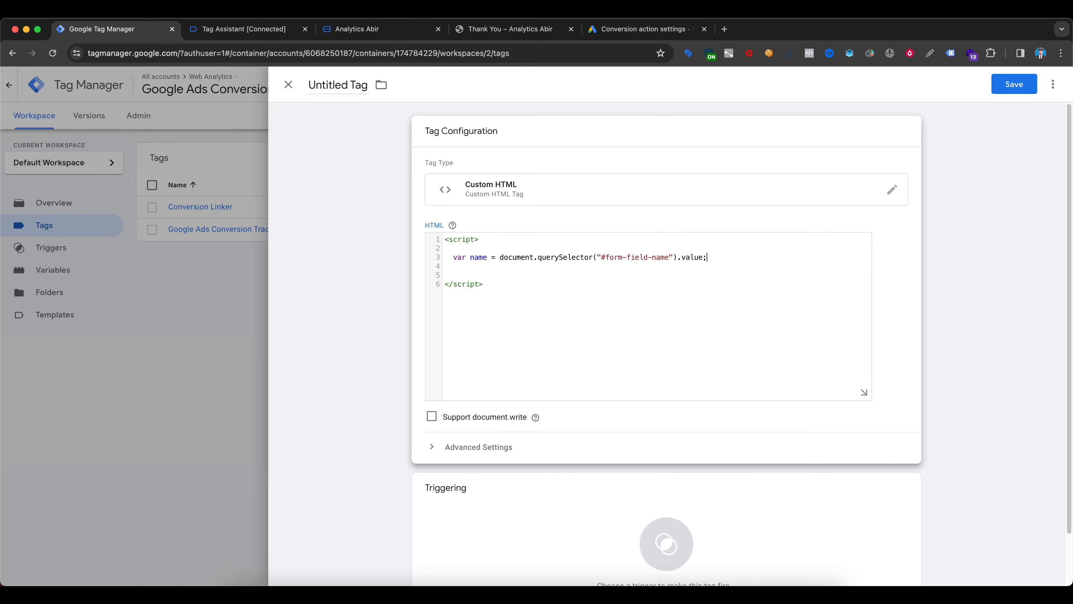
pyautogui.press('Return')
# - Switch to the website, inspect the contact form's Phone field, and copy the JS path of its input element
pyautogui.click(357, 29)
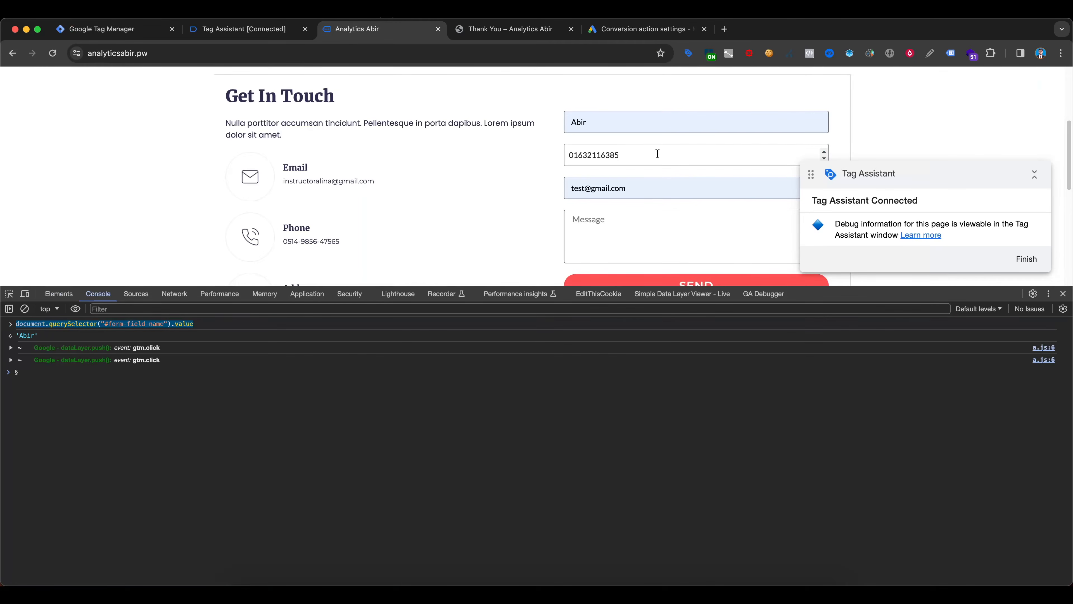
pyautogui.rightClick(645, 150)
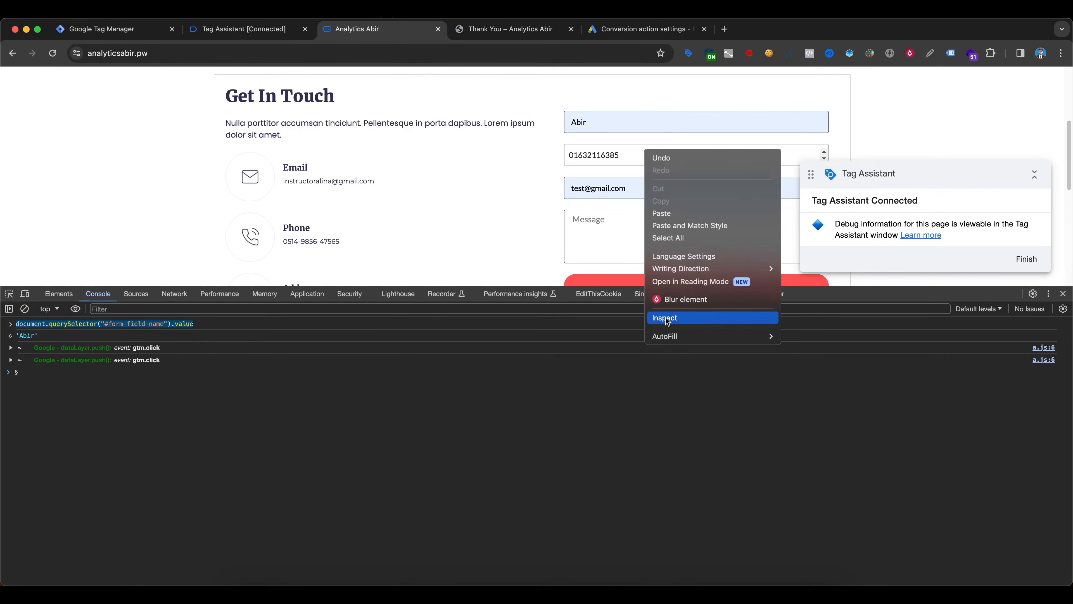
pyautogui.click(666, 318)
pyautogui.scroll(-2, 397, 214)
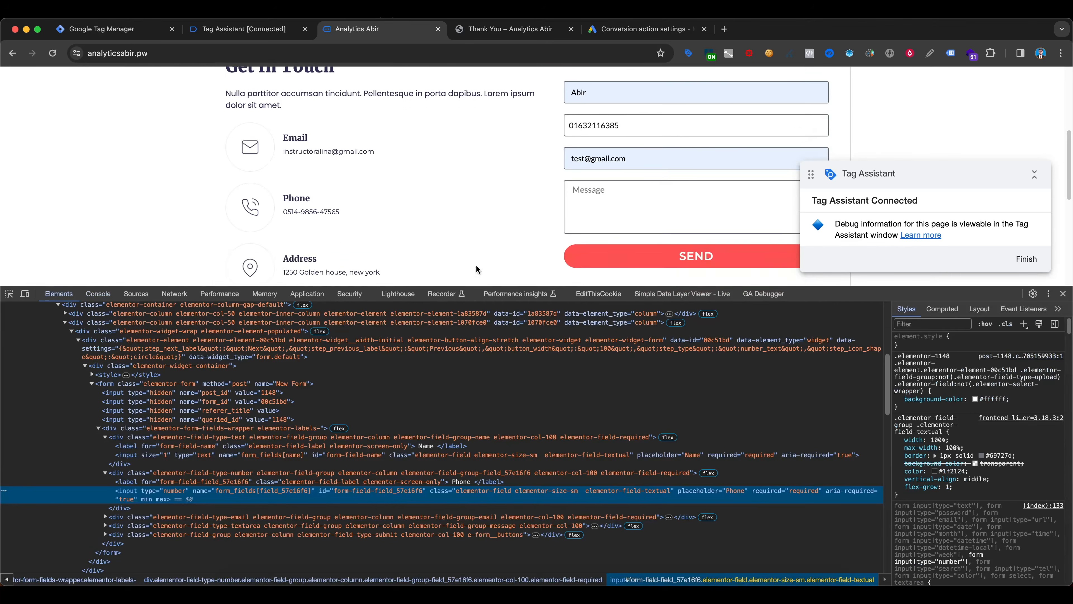
pyautogui.rightClick(202, 492)
pyautogui.moveTo(253, 405)
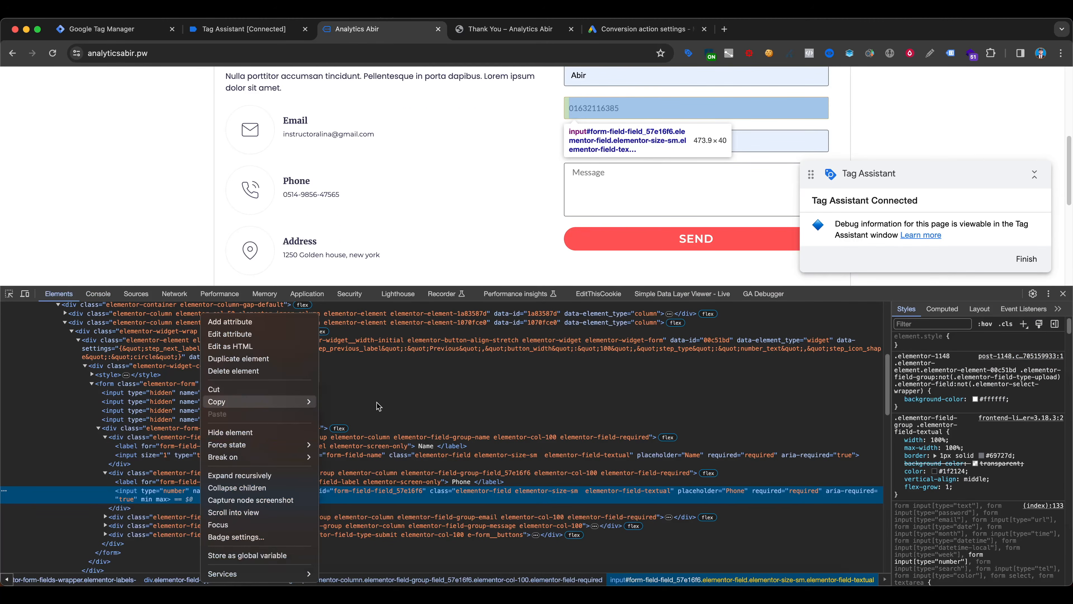
pyautogui.click(349, 445)
pyautogui.scroll(2, 552, 164)
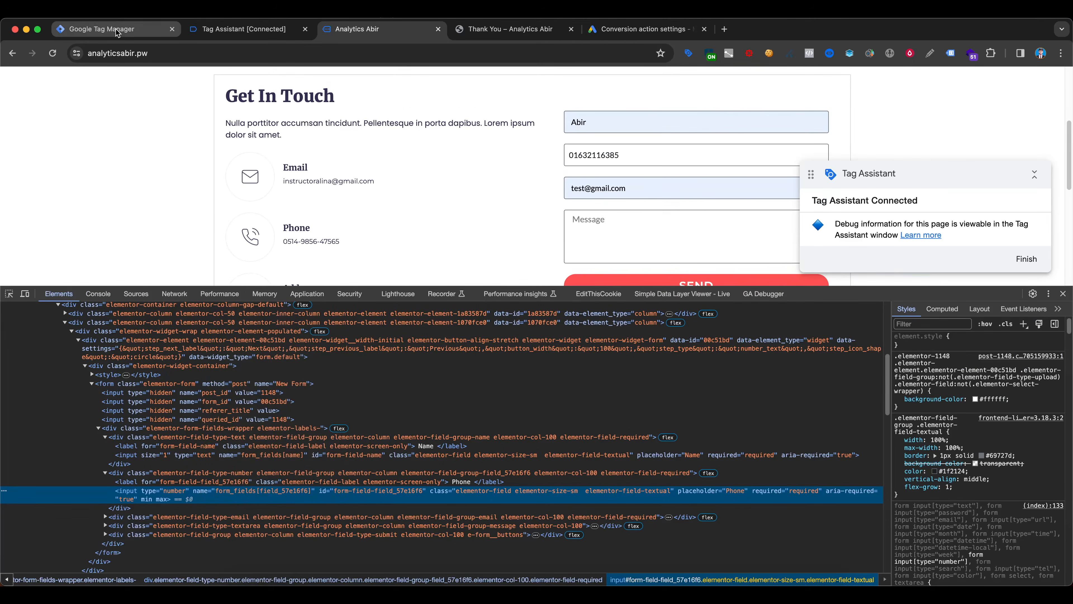
# - Clear the console, evaluate document.querySelector("#form-field-field_57e16f6").value for the Phone field, and select the working expression for copying
pyautogui.click(99, 293)
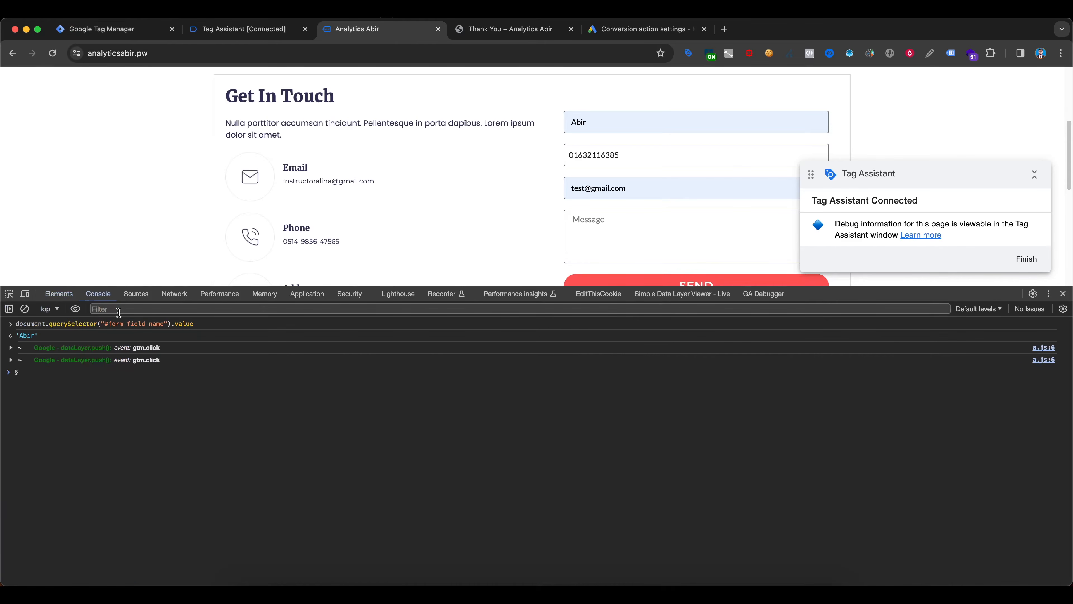
pyautogui.click(25, 309)
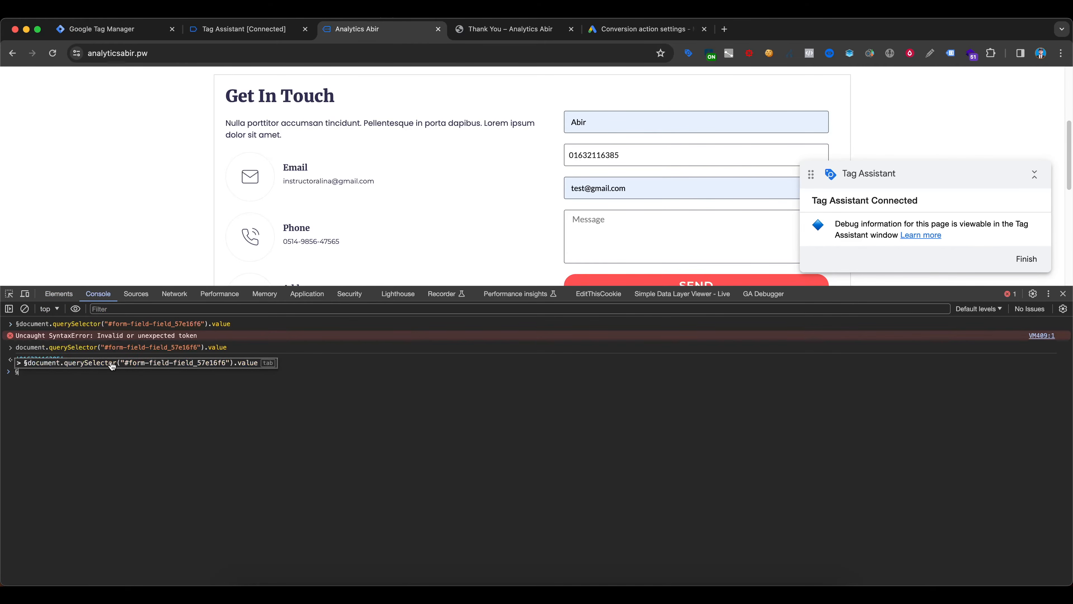
pyautogui.click(52, 390)
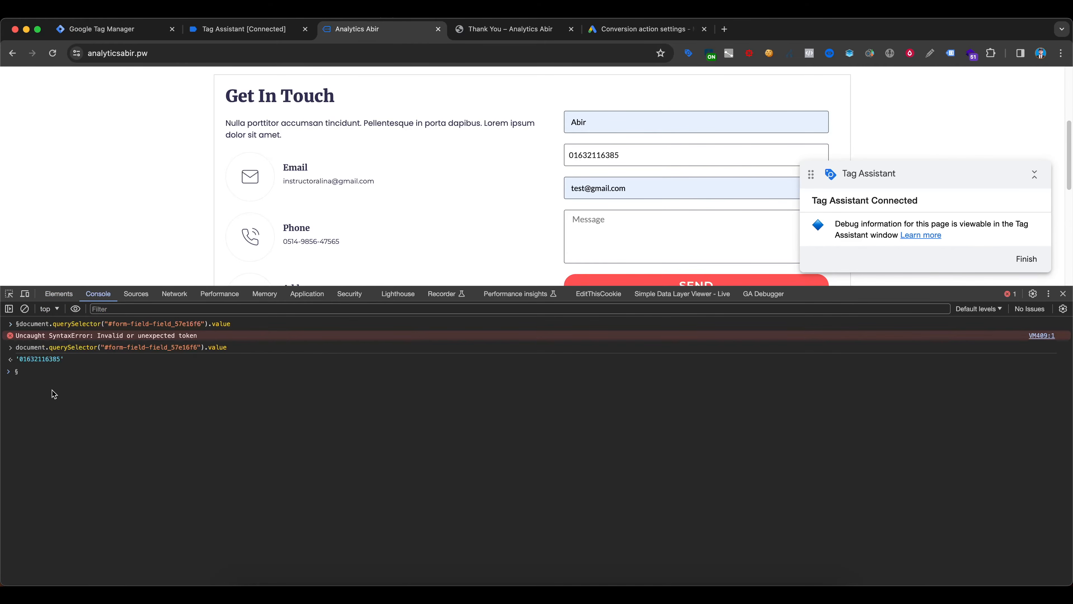
pyautogui.moveTo(232, 347); pyautogui.dragTo(15, 348)
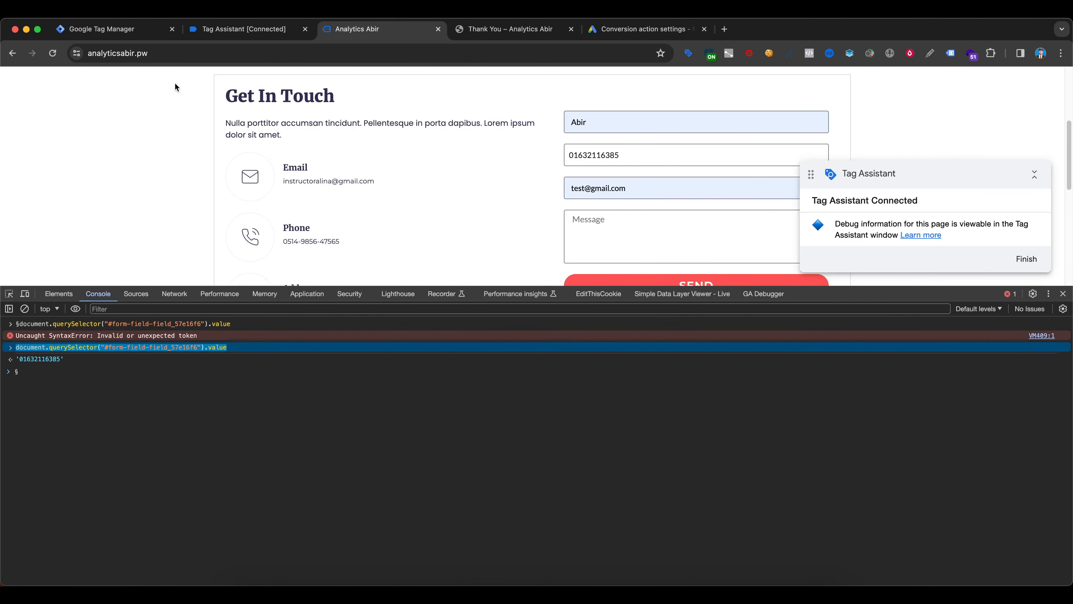
# - Back in Tag Manager, add var phone = document.querySelector("#form-field-field_57e16f6").value below the name variable in the script
pyautogui.click(152, 28)
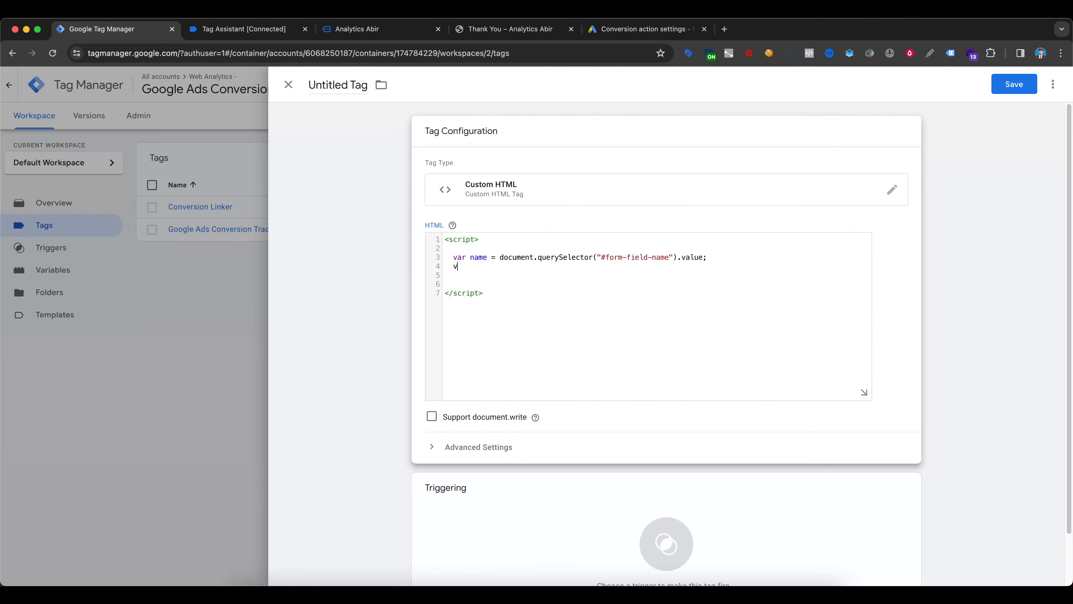
pyautogui.write('ari')
pyautogui.write('phone =')
pyautogui.press('super+v')
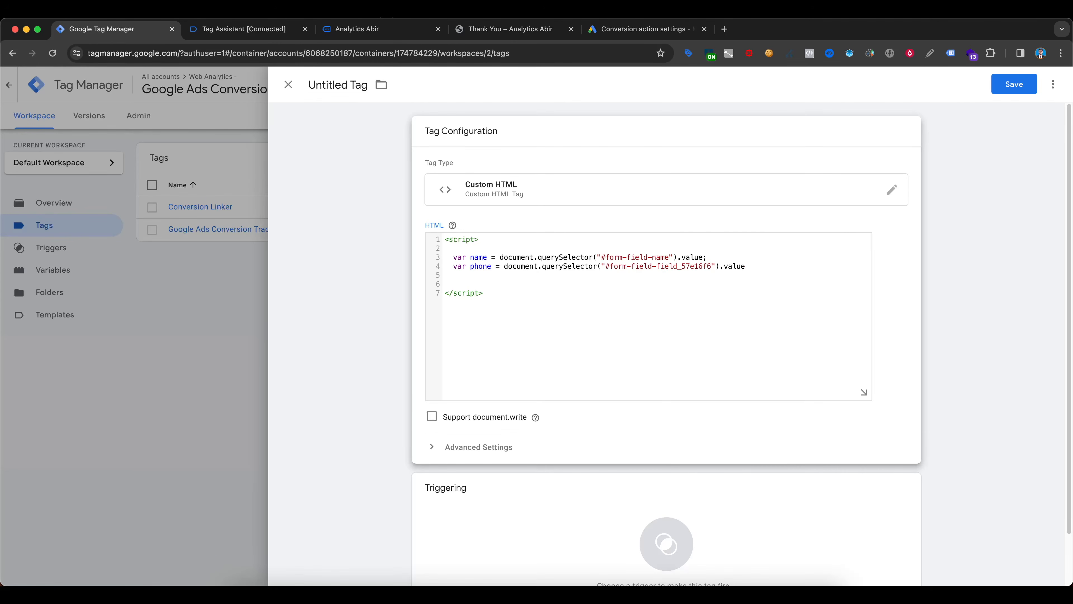
pyautogui.press('Return')
# - Start a var email declaration, switch to the website, inspect the contact form's Email field, and copy its input element's JS path
pyautogui.write('var email =')
pyautogui.click(416, 31)
pyautogui.click(642, 187)
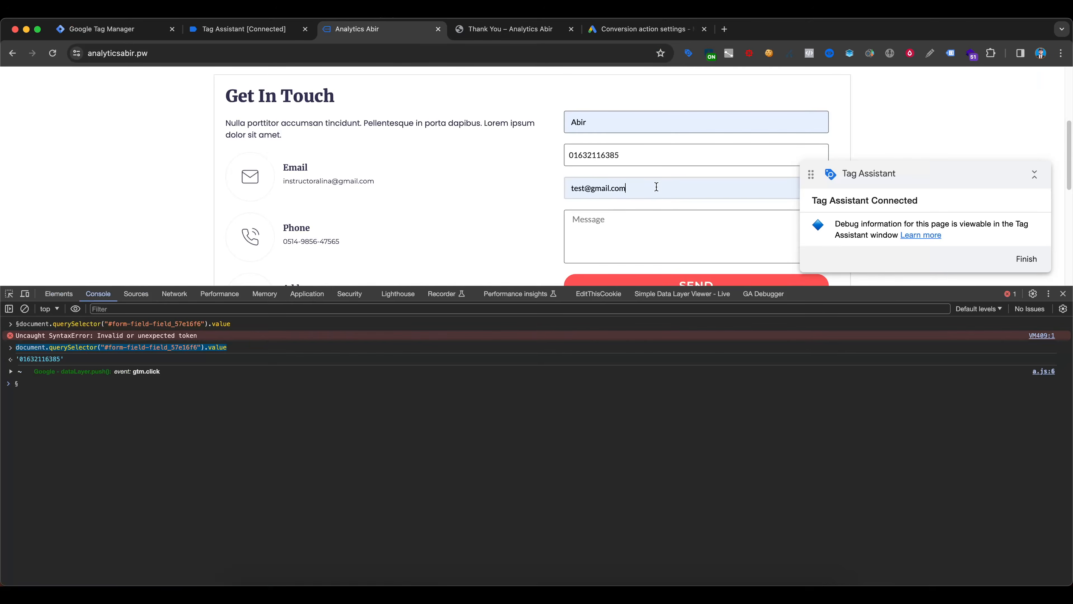
pyautogui.rightClick(657, 187)
pyautogui.click(685, 449)
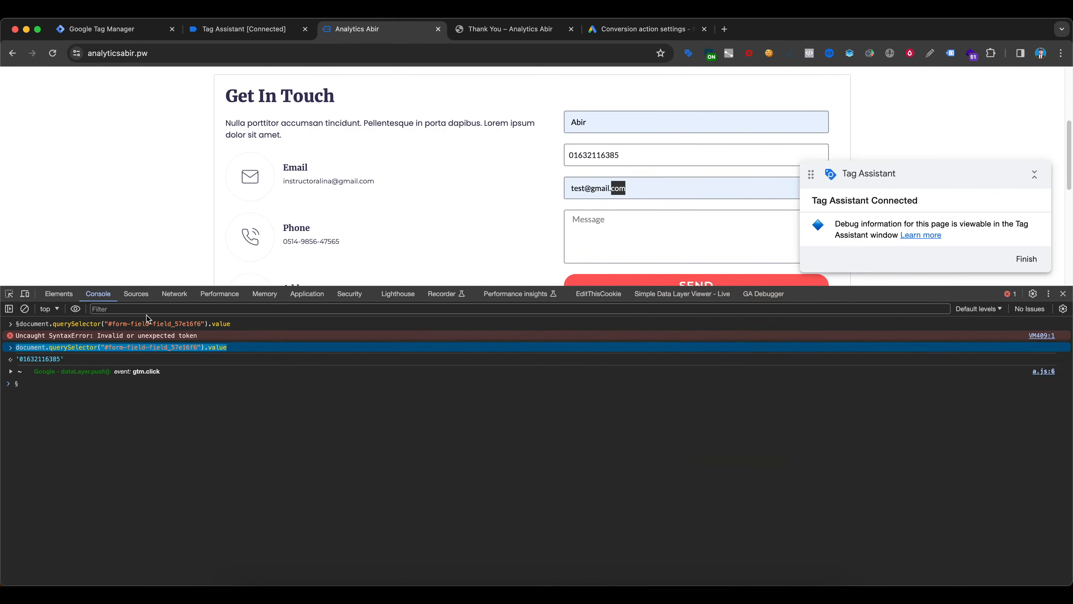
pyautogui.rightClick(182, 480)
pyautogui.moveTo(262, 404)
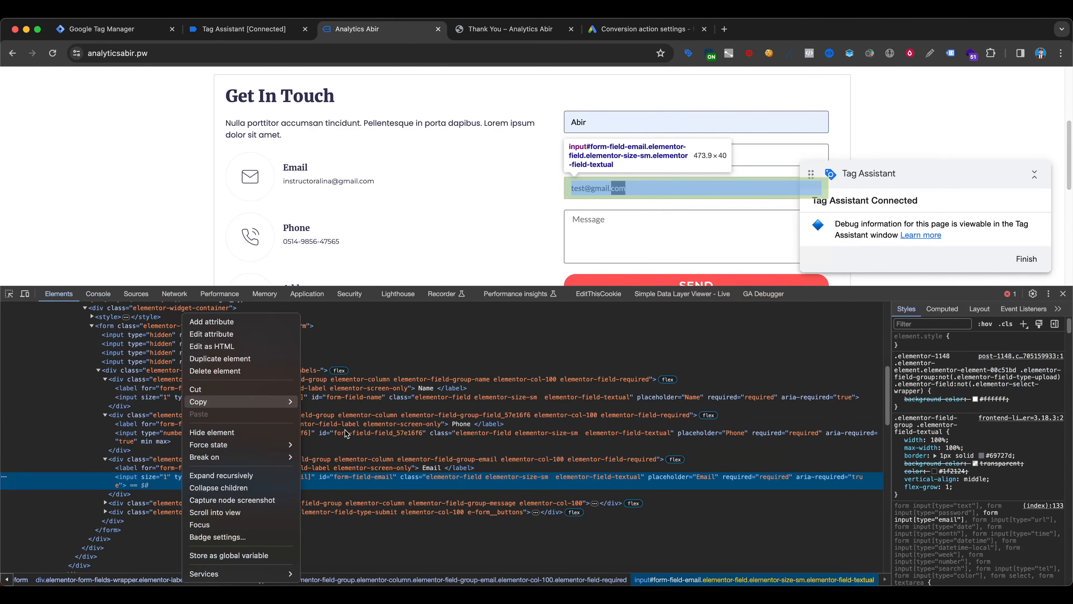
pyautogui.click(341, 448)
# - Back in Tag Manager, complete the declaration as var email = document.querySelector("#form-field-email").value; and leave blank lines below it
pyautogui.click(102, 29)
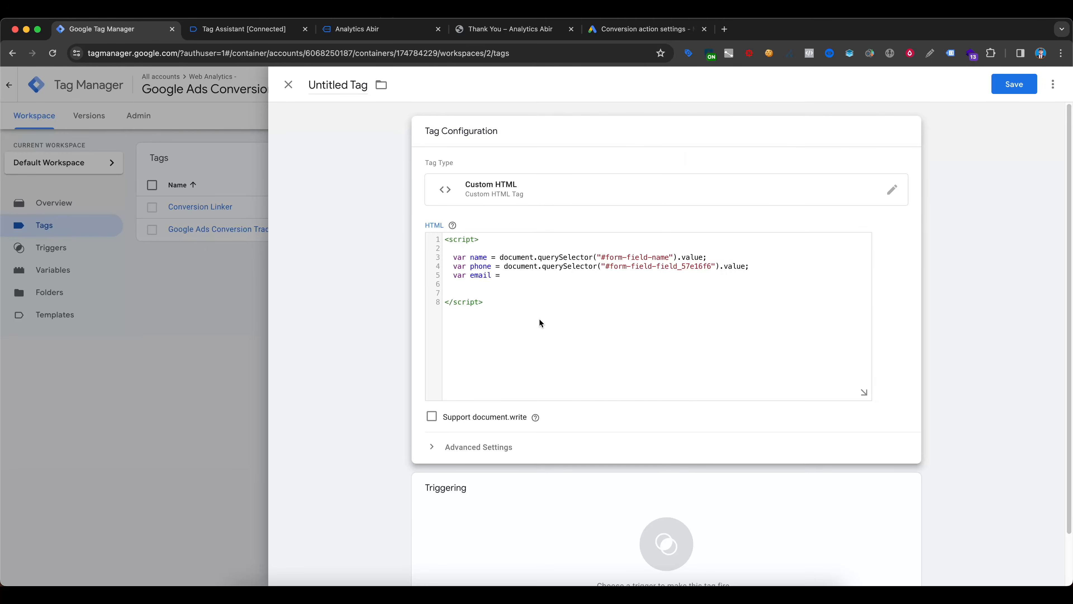
pyautogui.press('super+v')
pyautogui.write('.value')
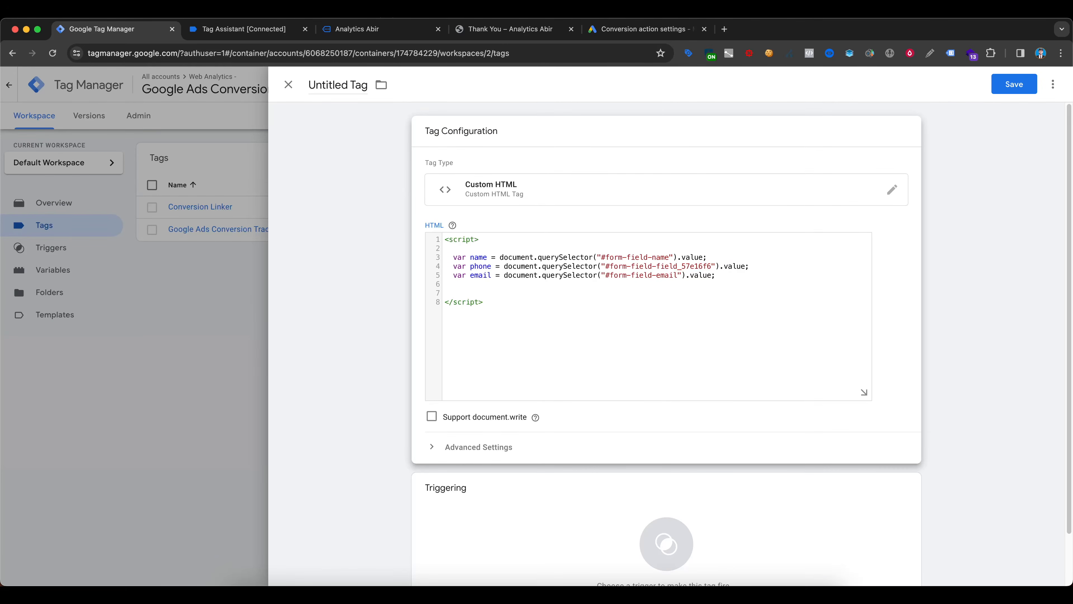
pyautogui.press('Return')
pyautogui.press('Return')
pyautogui.click(504, 29)
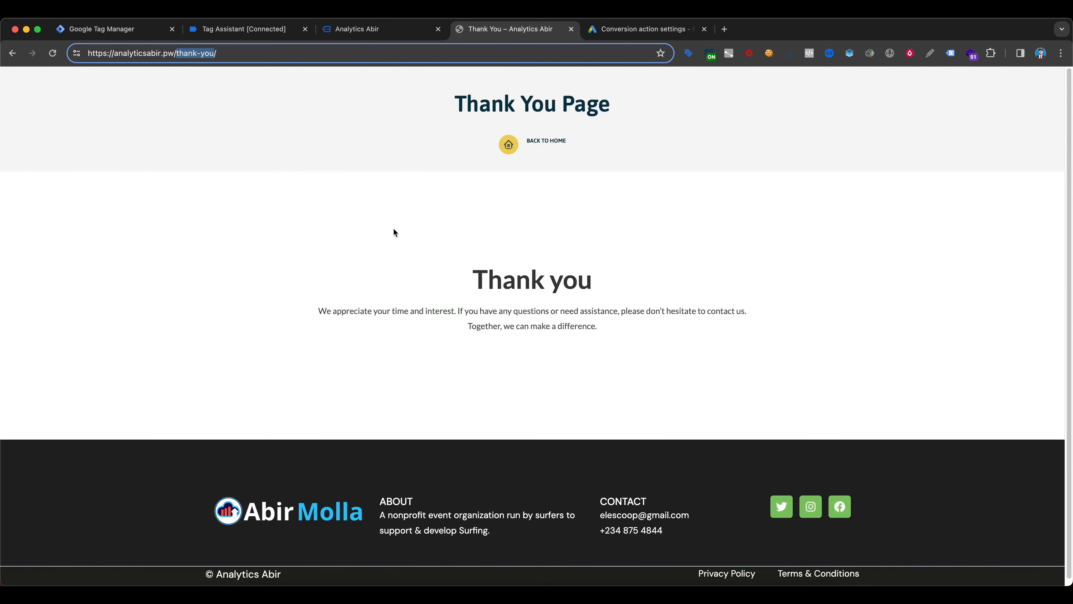
pyautogui.click(375, 39)
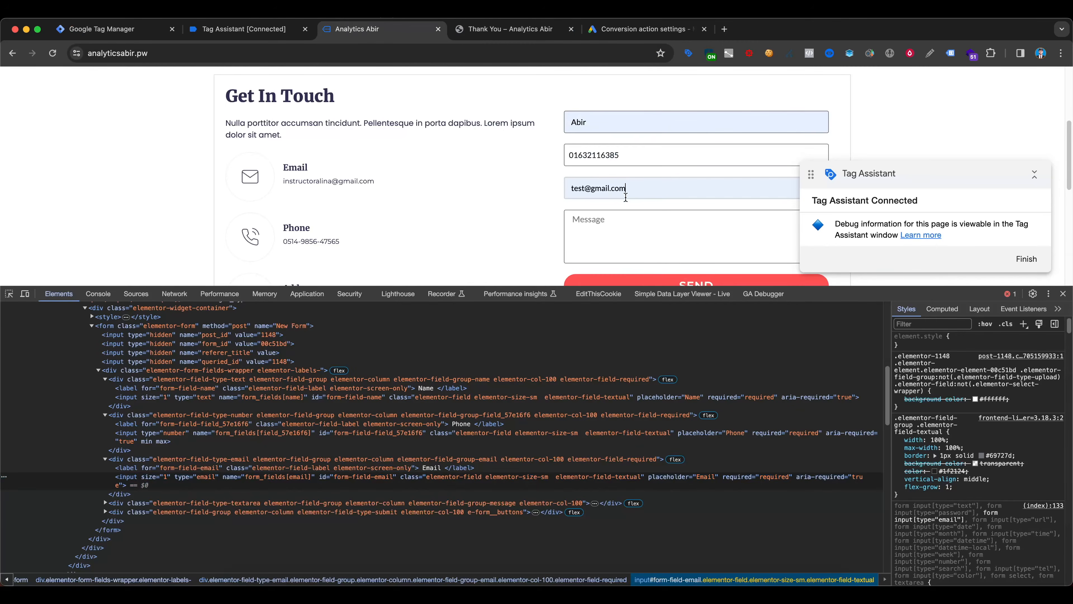
pyautogui.doubleClick(618, 188)
pyautogui.click(136, 294)
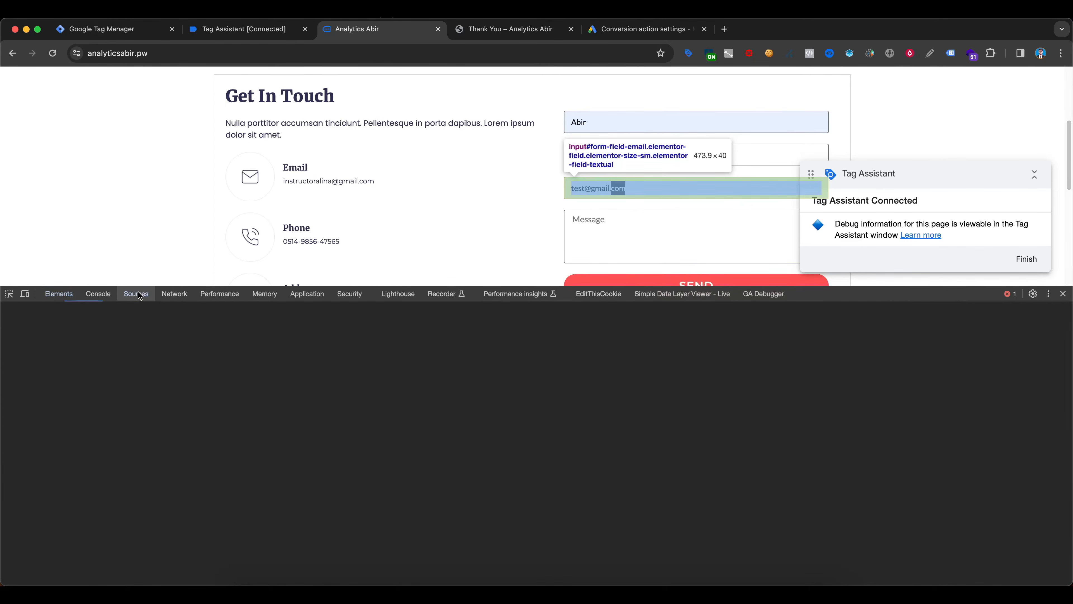
pyautogui.click(101, 295)
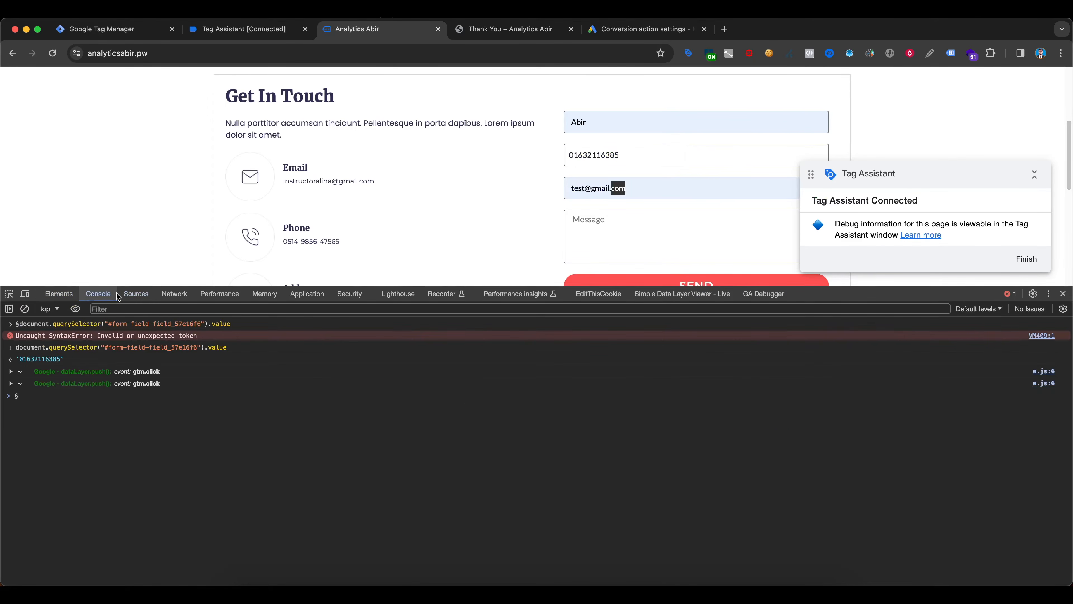
pyautogui.click(139, 298)
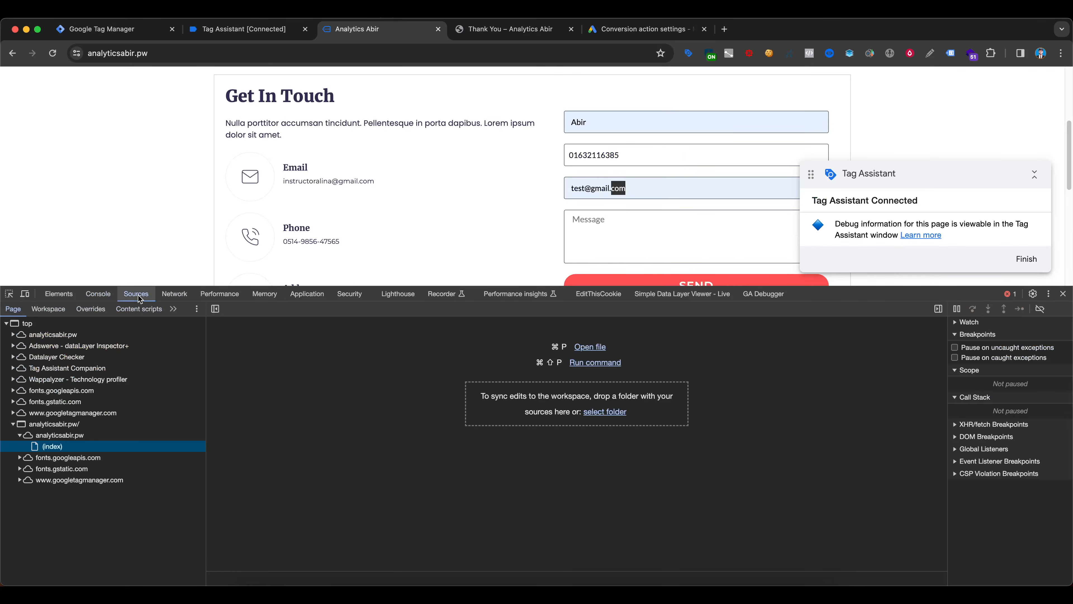
pyautogui.click(301, 296)
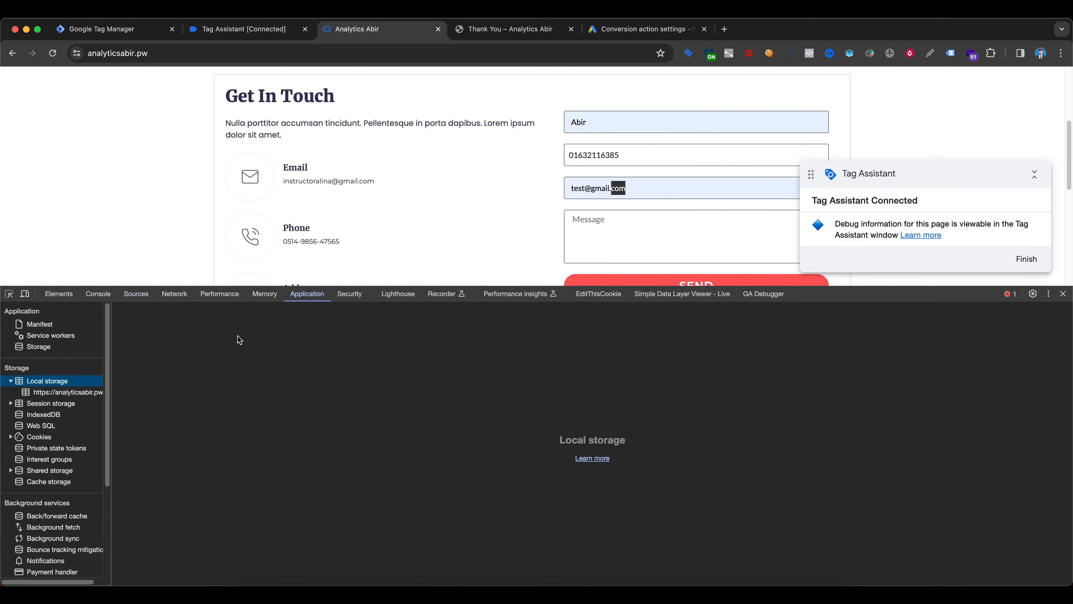
pyautogui.click(63, 392)
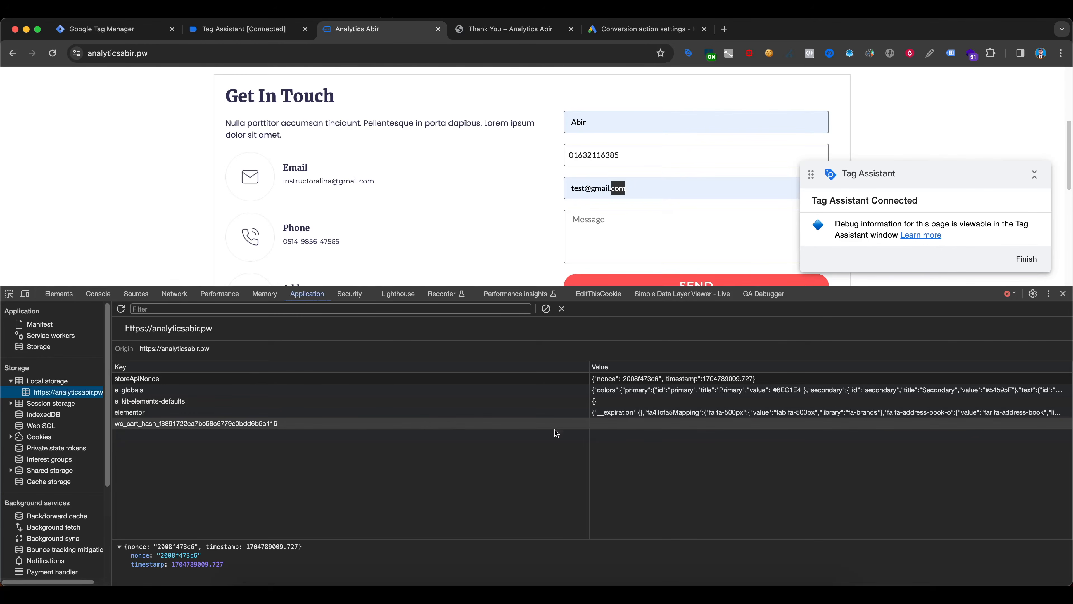
pyautogui.click(60, 383)
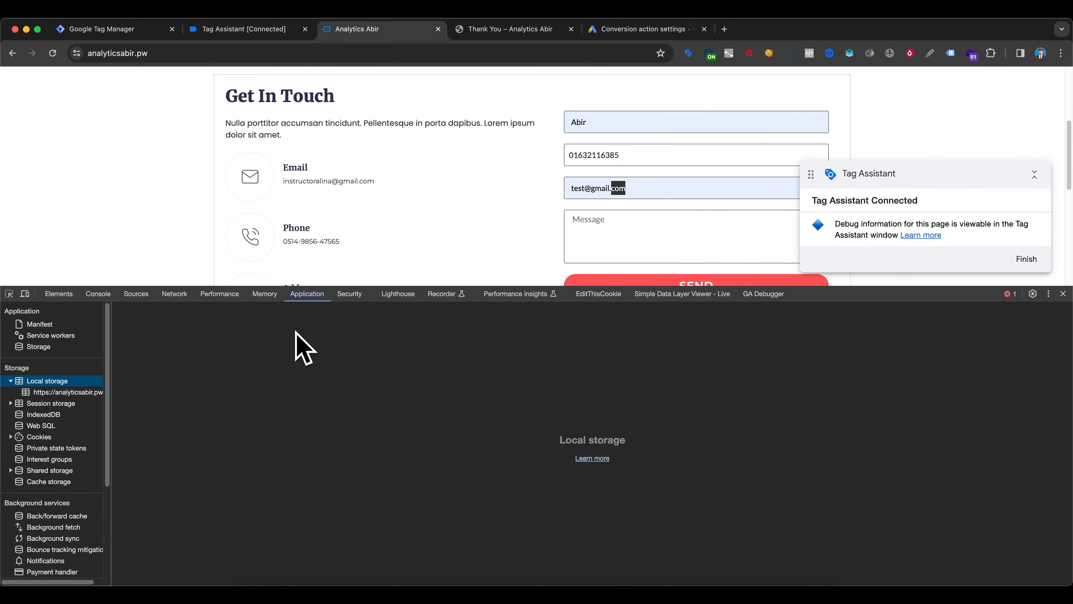
pyautogui.click(636, 224)
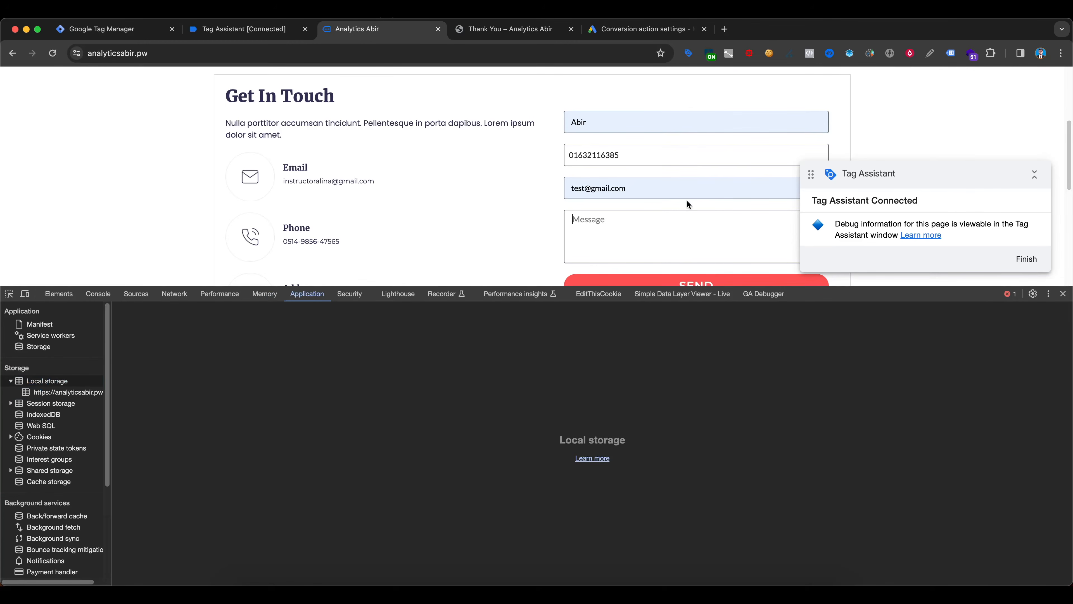
pyautogui.moveTo(356, 286); pyautogui.dragTo(356, 343)
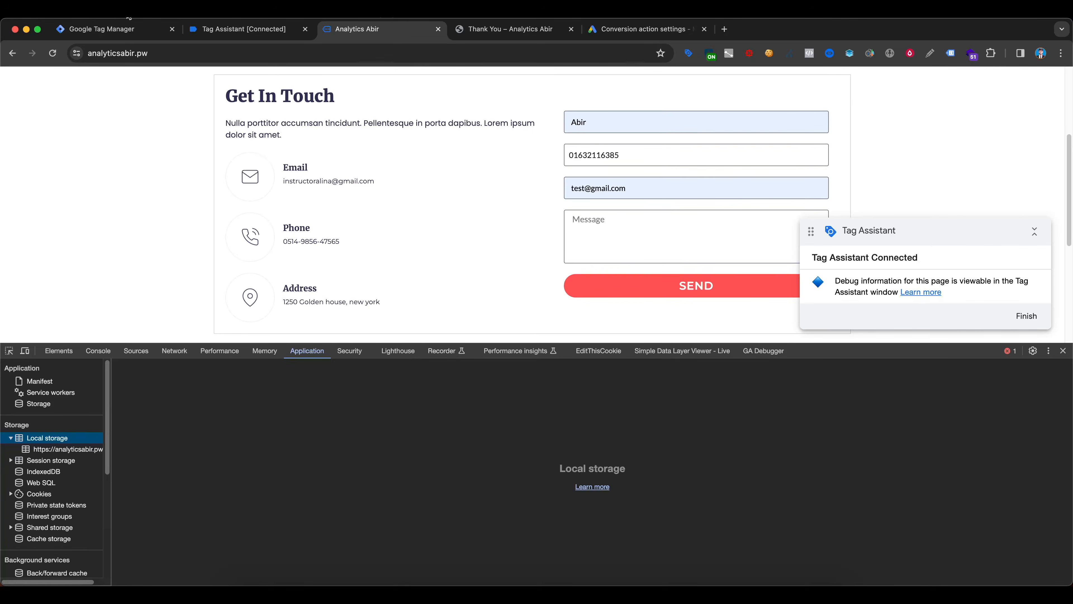
# - Back in Tag Manager, add window.localStorage.setItem('name', fullname); below the three variable declarations in the script
pyautogui.click(121, 30)
pyautogui.write('window')
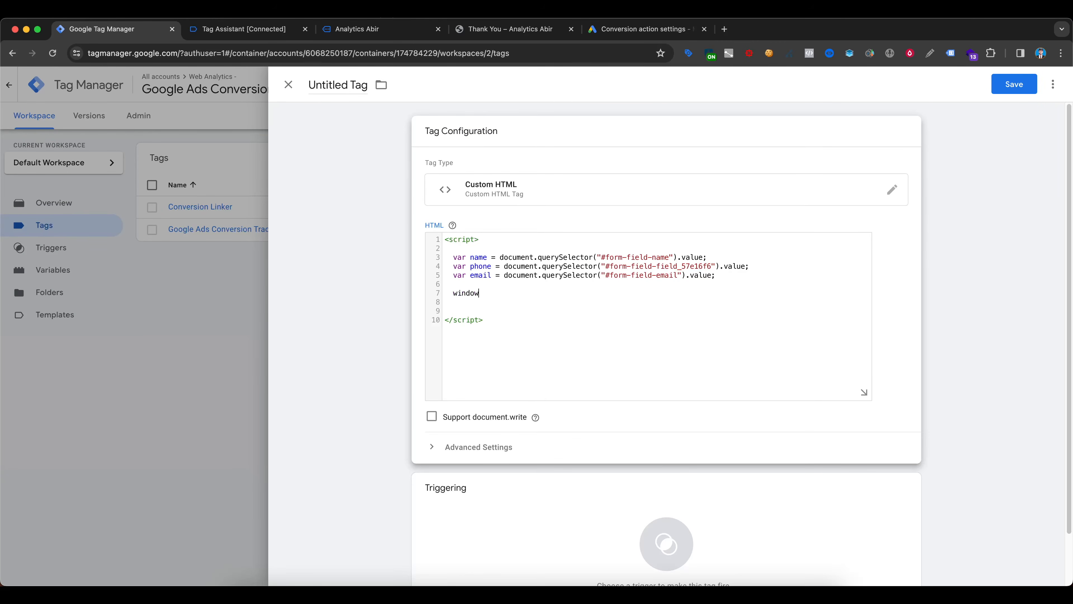
pyautogui.write('.localStorage.')
pyautogui.write('s')
pyautogui.press('BackSpace')
pyautogui.write("Storage.setItem(''")
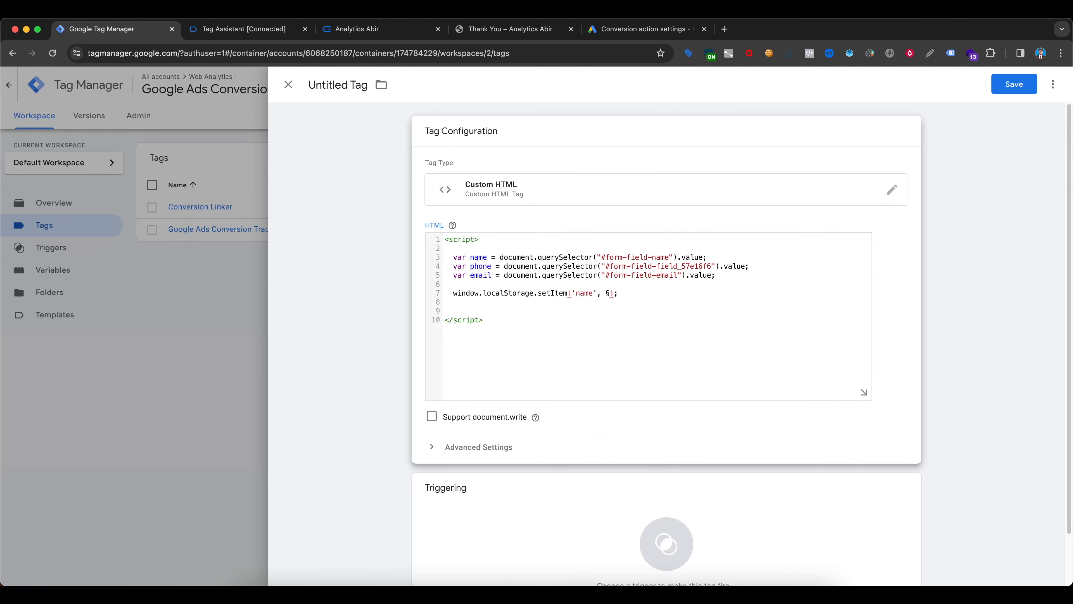
pyautogui.write('fullname')
# - Duplicate the window.localStorage.setItem line twice on the lines directly below it
pyautogui.moveTo(456, 294); pyautogui.dragTo(650, 295)
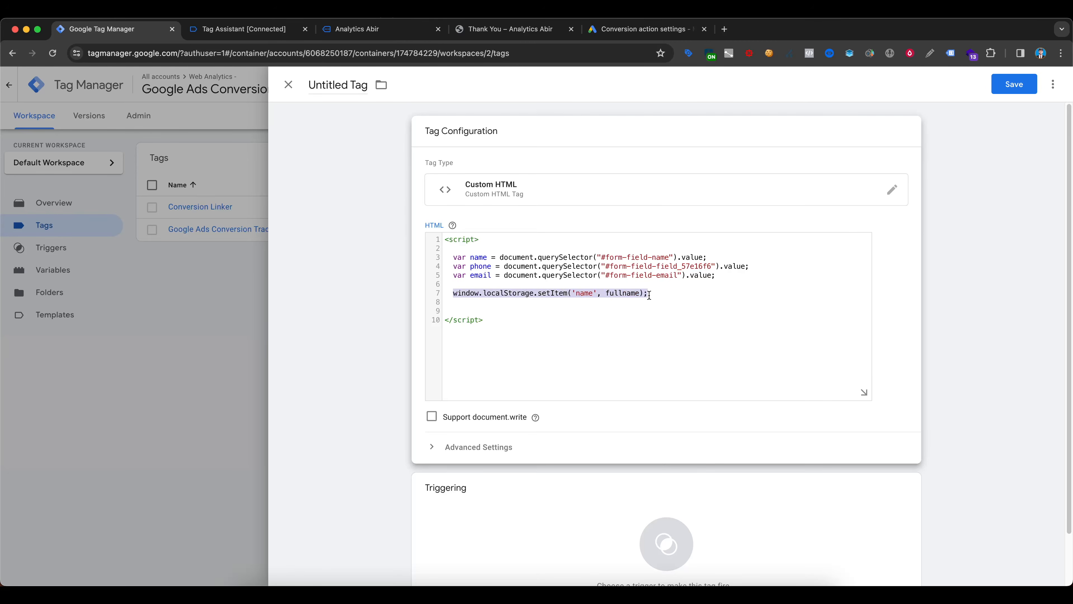
pyautogui.press('super+c')
pyautogui.click(652, 295)
pyautogui.press('Return')
pyautogui.press('super+v')
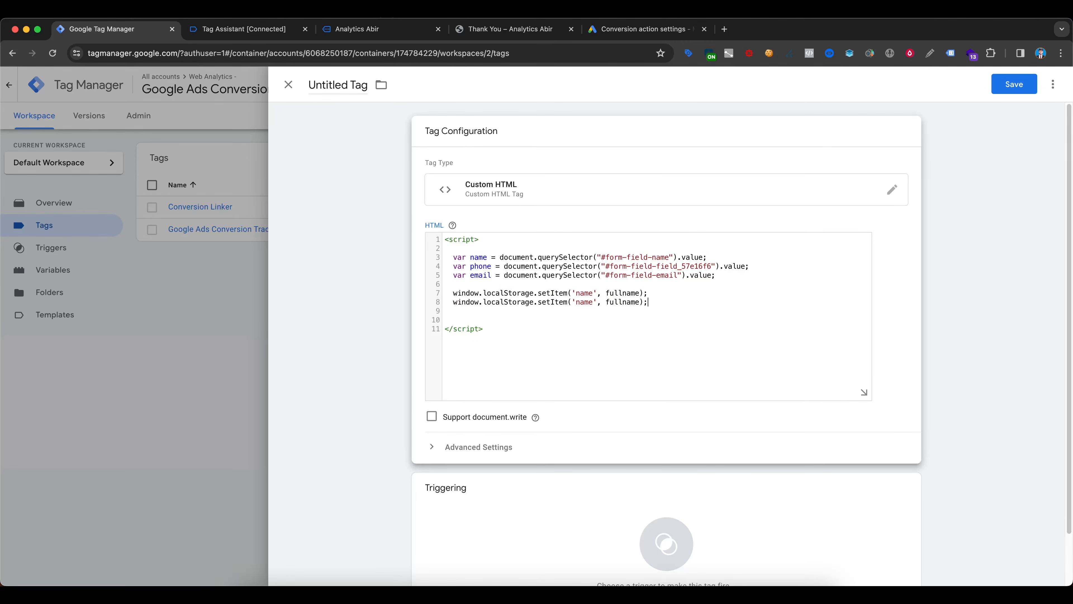
pyautogui.press('Return')
pyautogui.press('super+v')
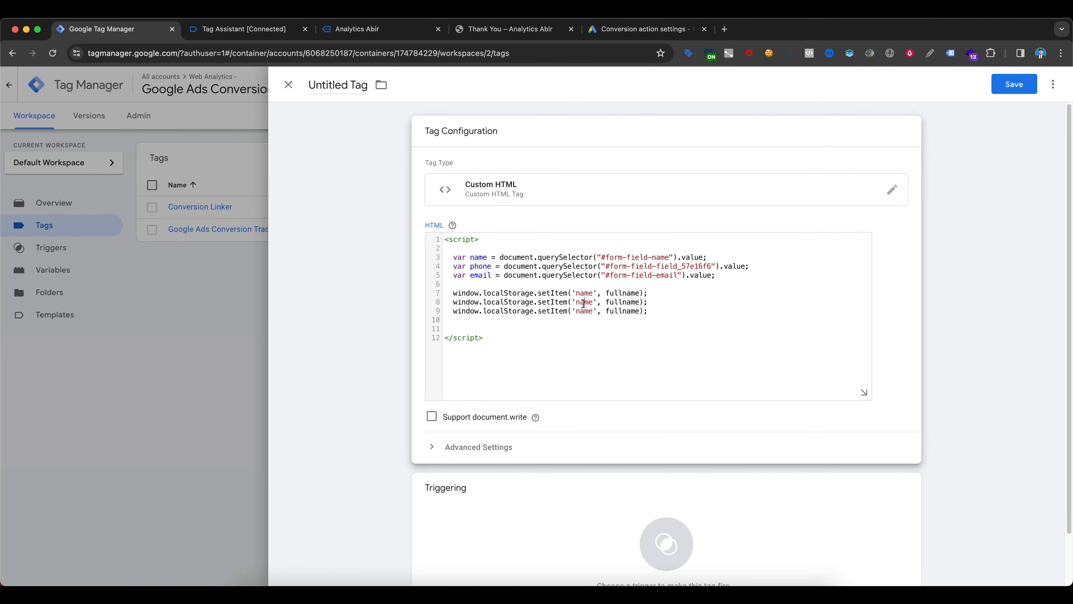
# - Change the second setItem line to store 'phone' with the phone variable and the third to store 'email' with the email variable
pyautogui.doubleClick(584, 302)
pyautogui.write('phone')
pyautogui.doubleClick(623, 302)
pyautogui.write('phone')
pyautogui.doubleClick(585, 312)
pyautogui.write('email')
pyautogui.doubleClick(628, 311)
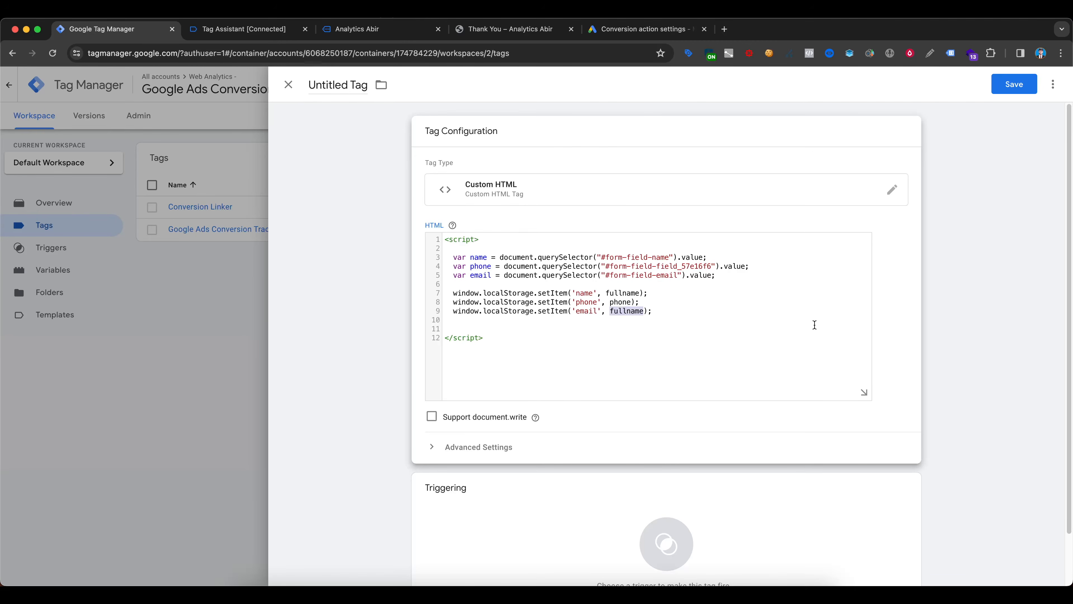
pyautogui.write('email')
pyautogui.scroll(-2, 661, 285)
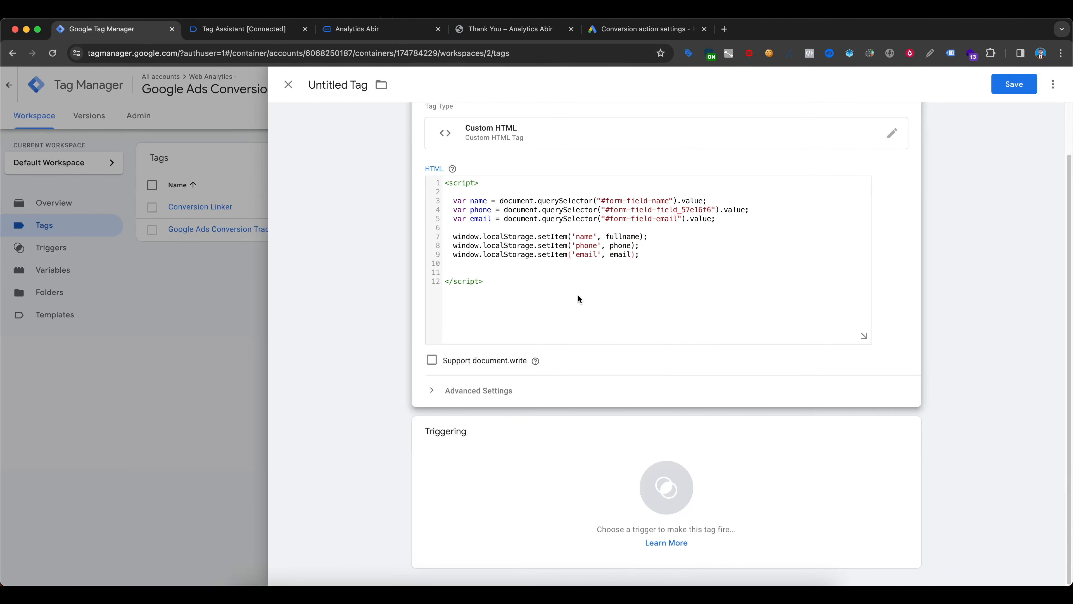
pyautogui.scroll(2, 571, 315)
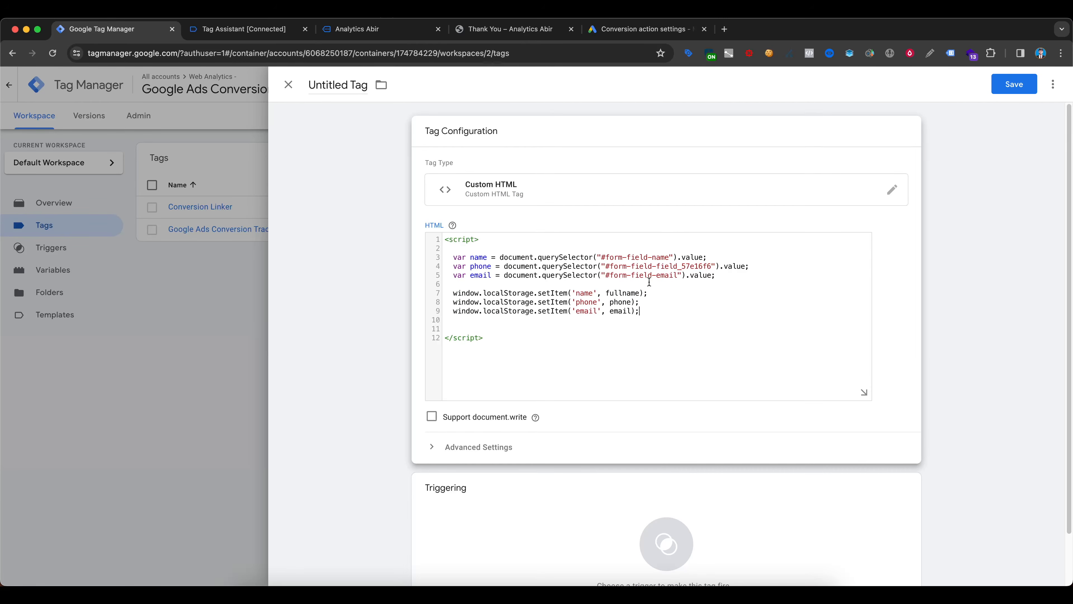
pyautogui.scroll(-2, 761, 256)
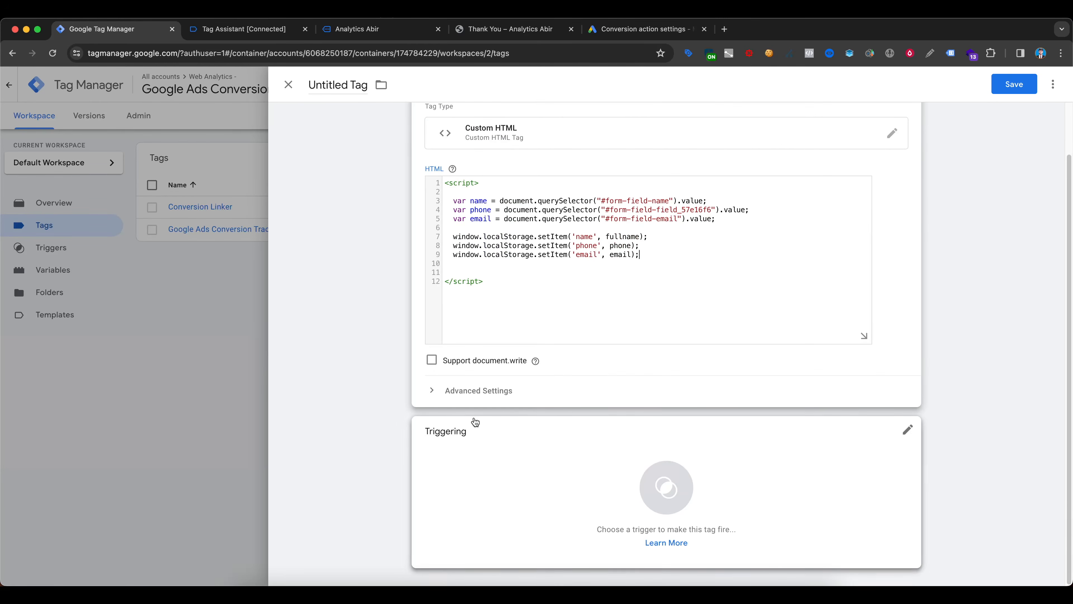
# - Switch to the website and submit the contact form with its Send button
pyautogui.click(468, 457)
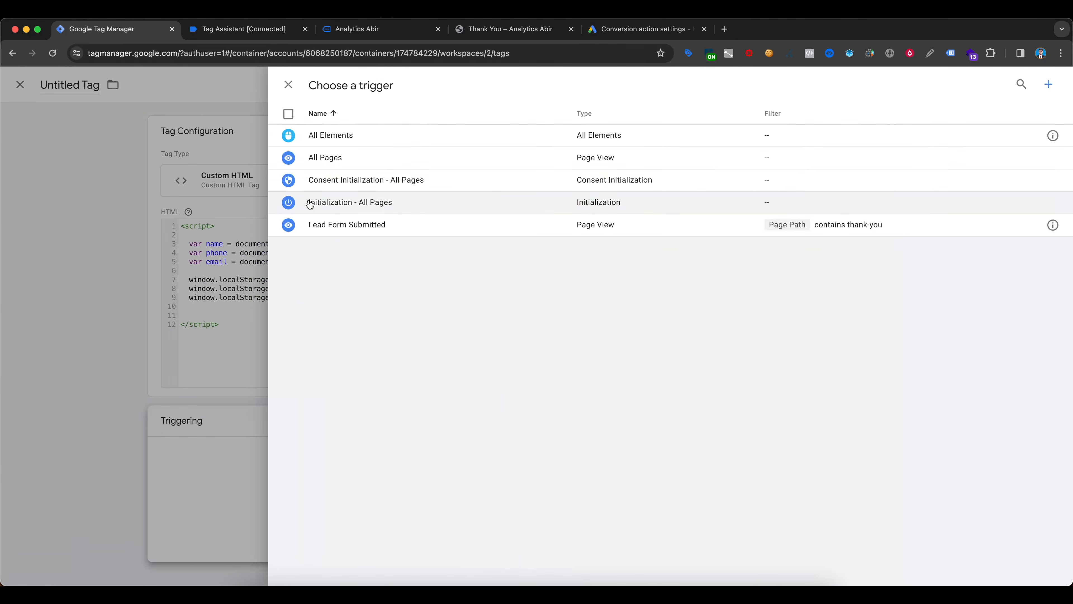
pyautogui.click(242, 32)
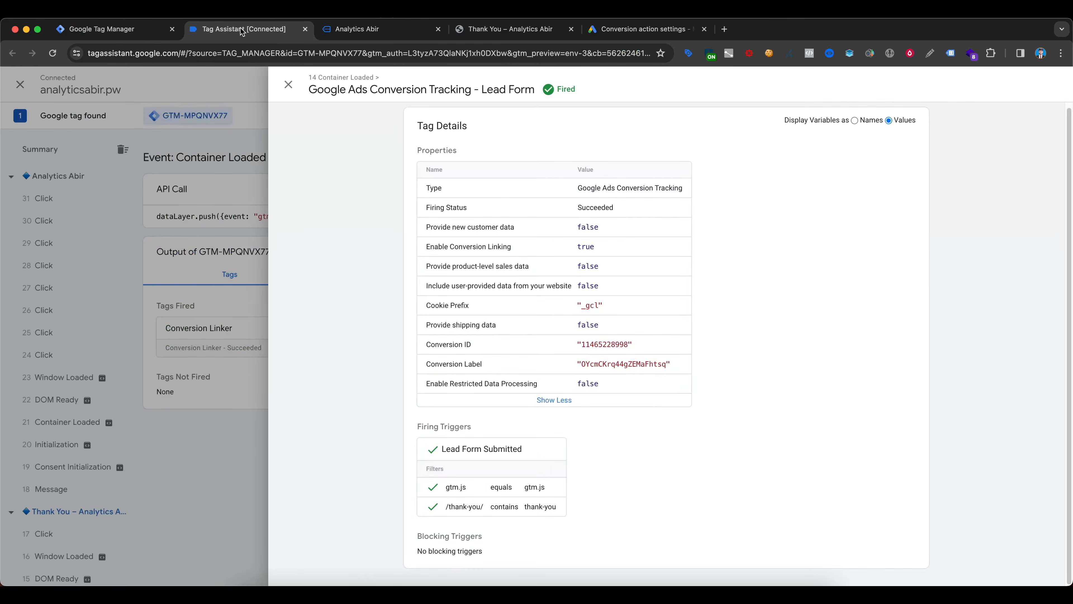
pyautogui.click(355, 31)
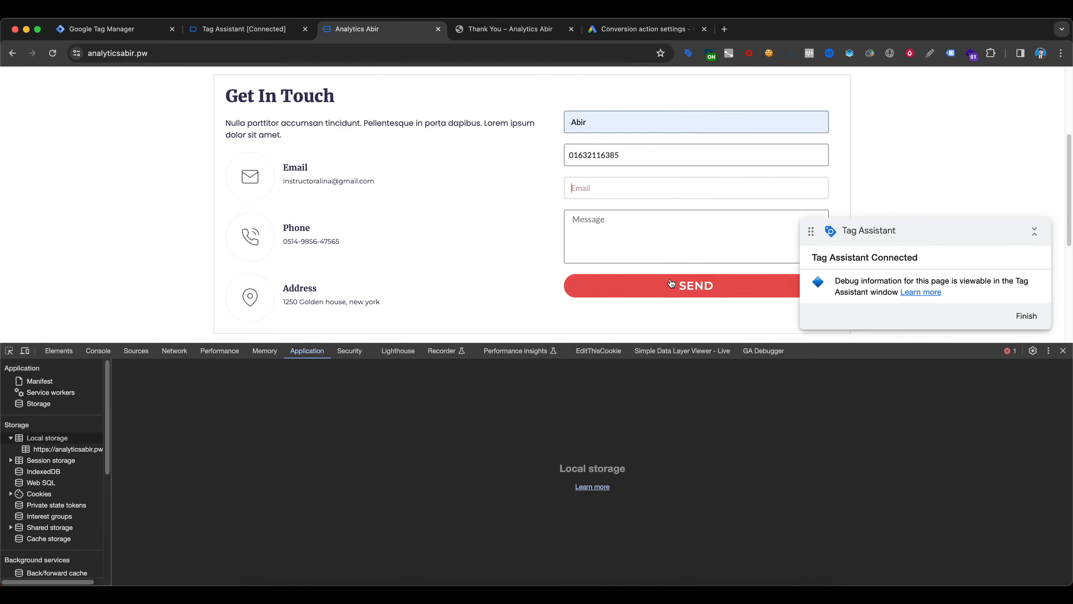
pyautogui.click(672, 286)
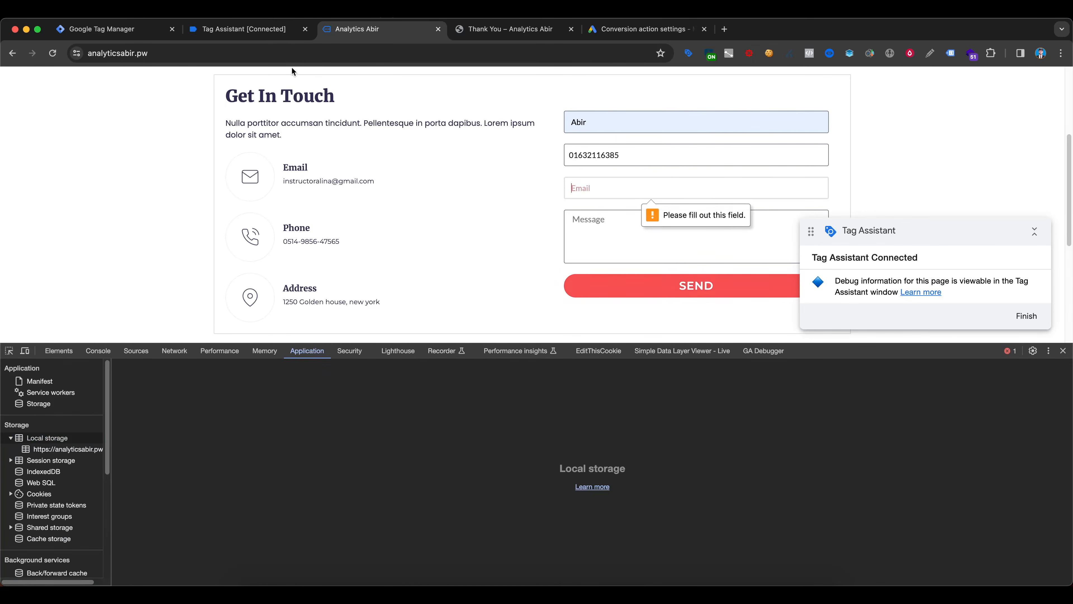
# - In Tag Assistant, open the variables of the newest Click event and select the Click Classes value elementor-button elementor-size-sm
pyautogui.click(219, 32)
pyautogui.click(164, 215)
pyautogui.click(73, 202)
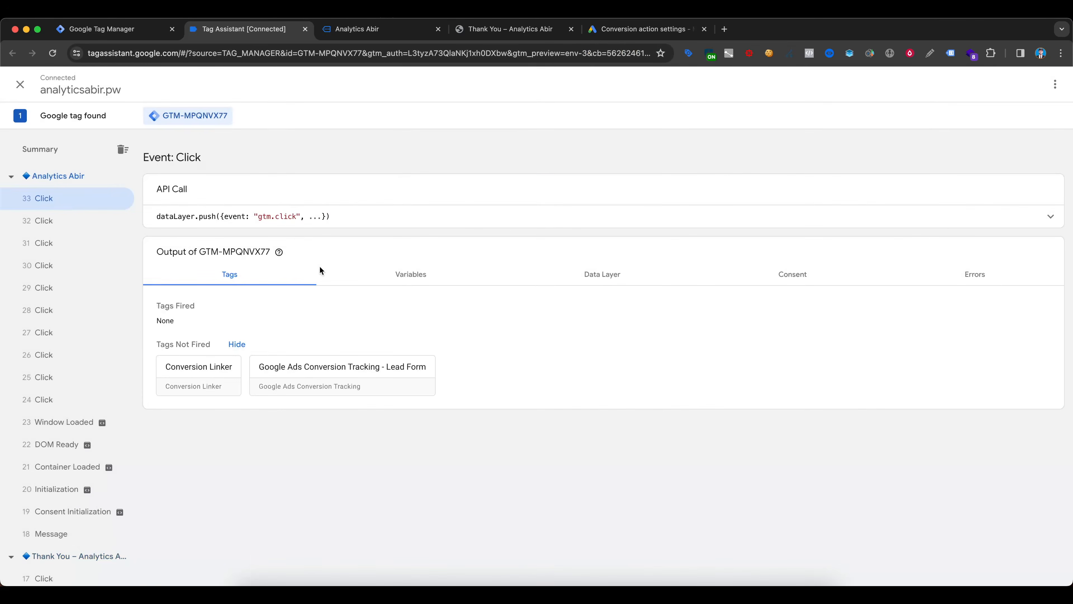
pyautogui.click(416, 275)
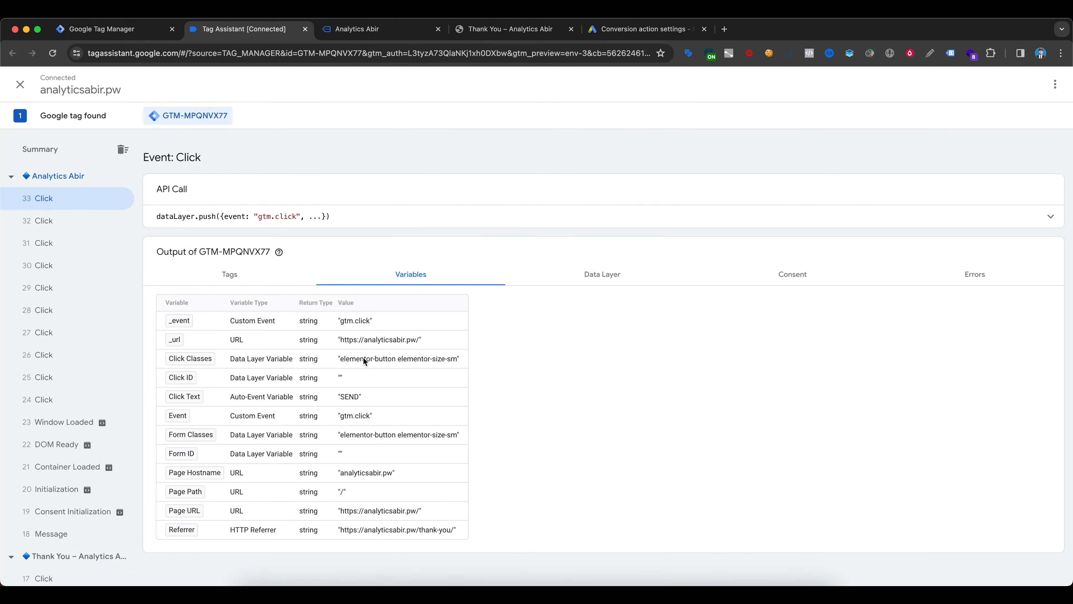
pyautogui.moveTo(456, 358); pyautogui.dragTo(342, 361)
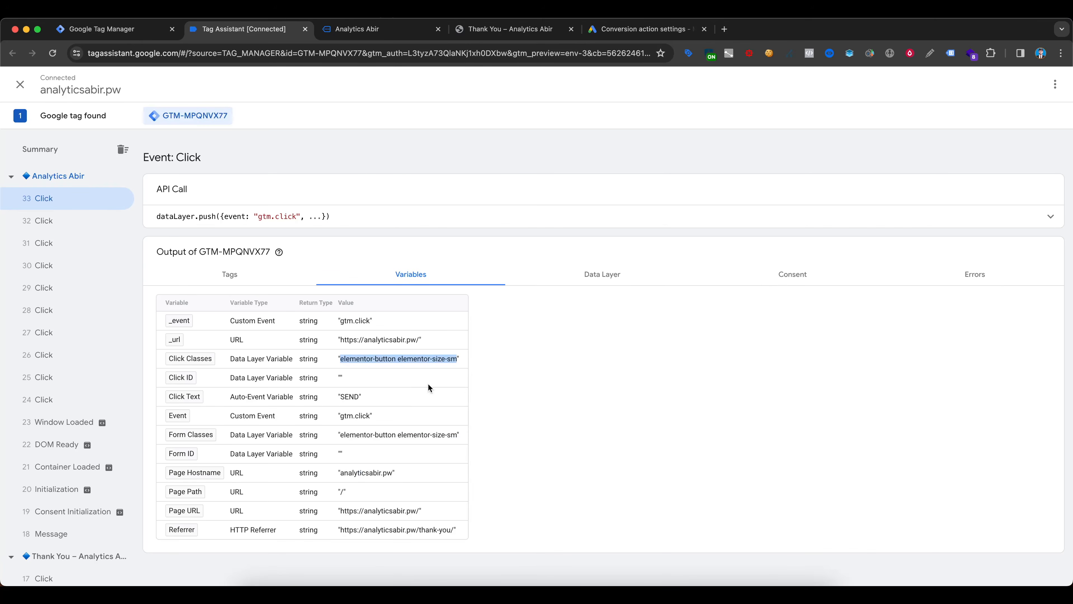
# - Back in Tag Manager, add an All Elements click trigger firing on some clicks where Click Classes contains elementor-button elementor-size-sm
pyautogui.click(145, 34)
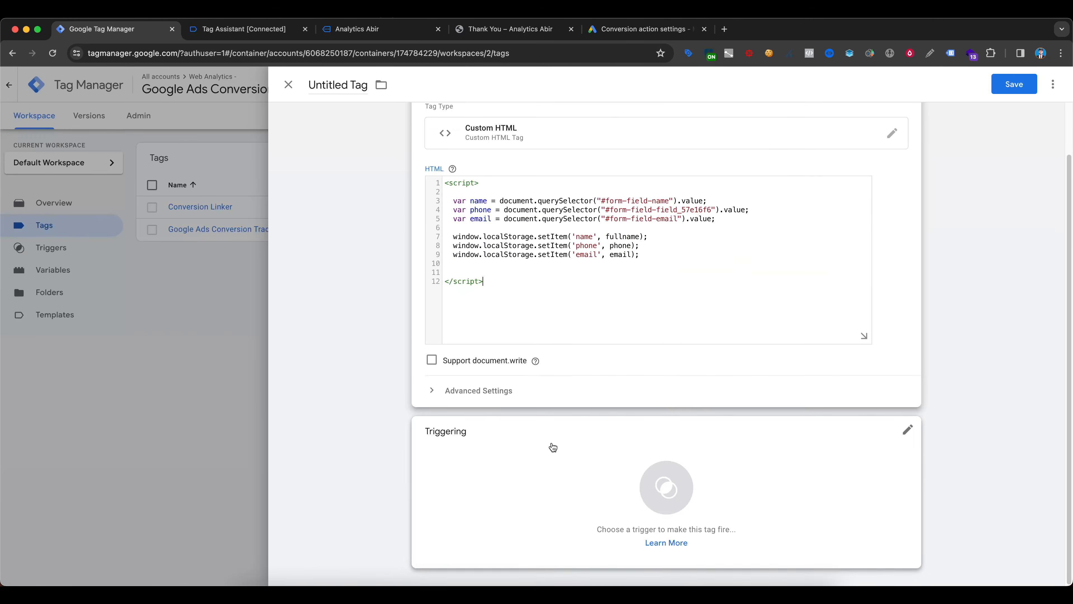
pyautogui.click(548, 445)
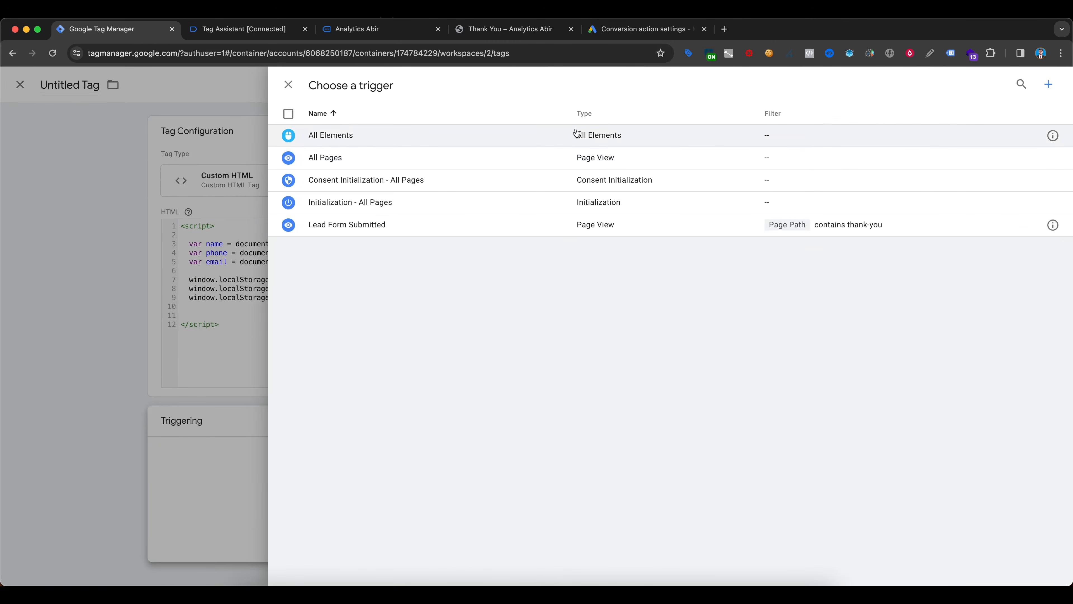
pyautogui.click(1048, 85)
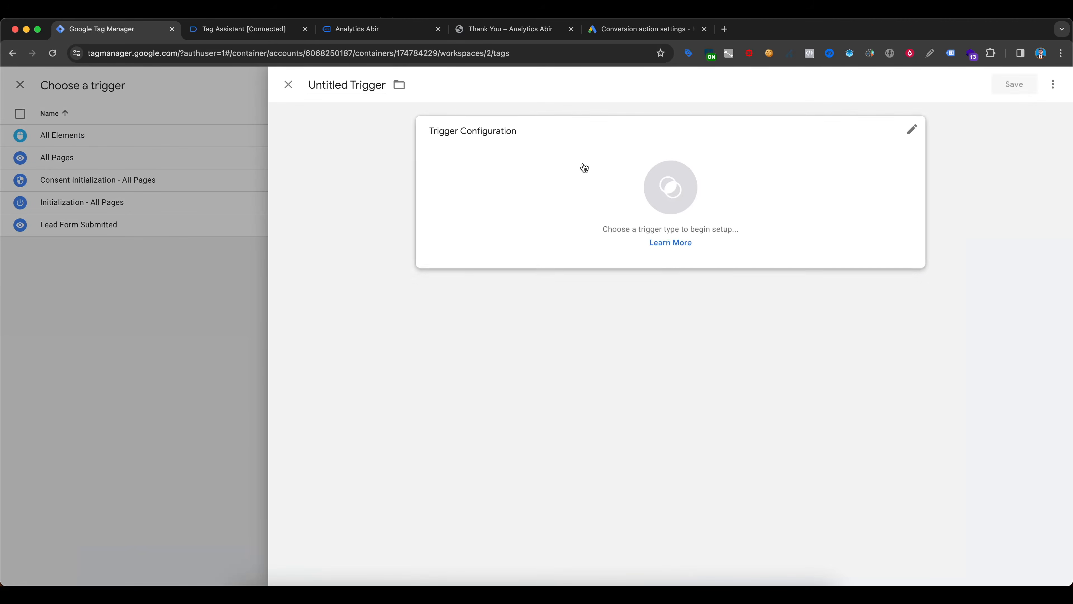
pyautogui.click(556, 169)
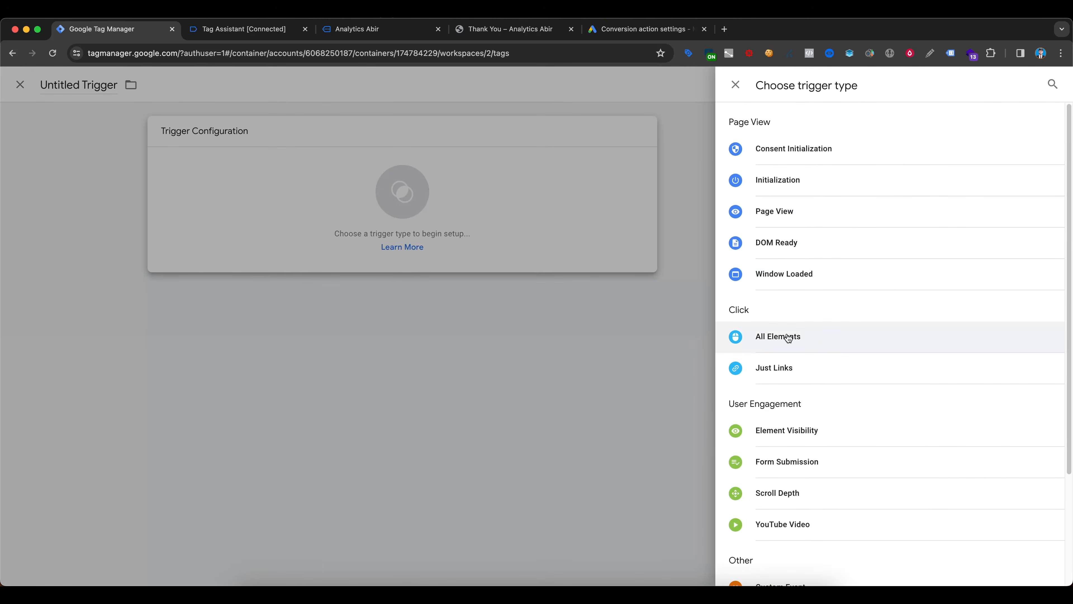
pyautogui.click(786, 337)
pyautogui.click(500, 242)
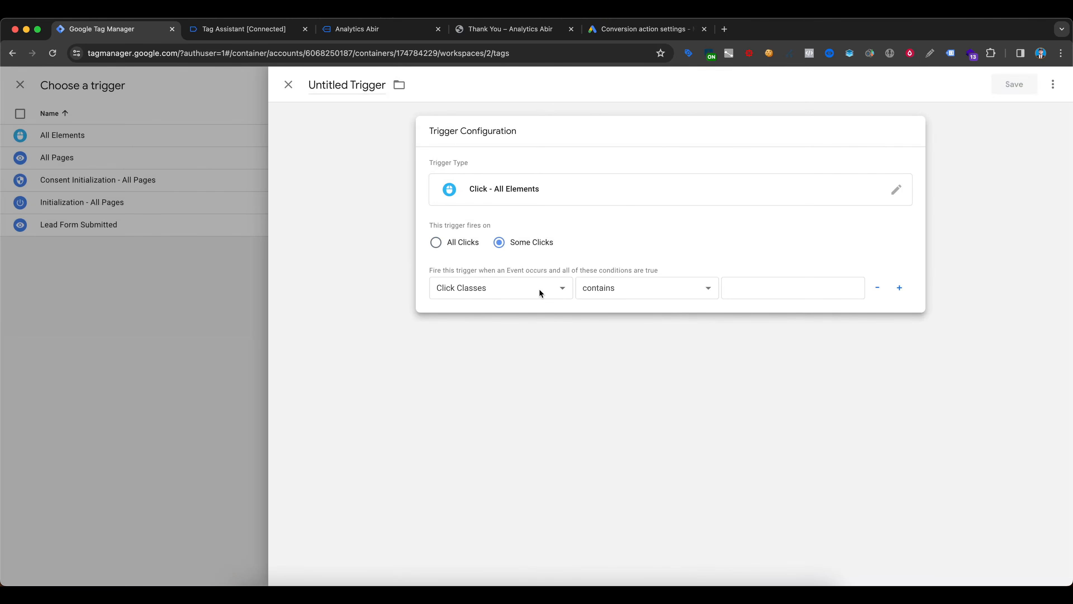
pyautogui.click(768, 294)
pyautogui.press('super+v')
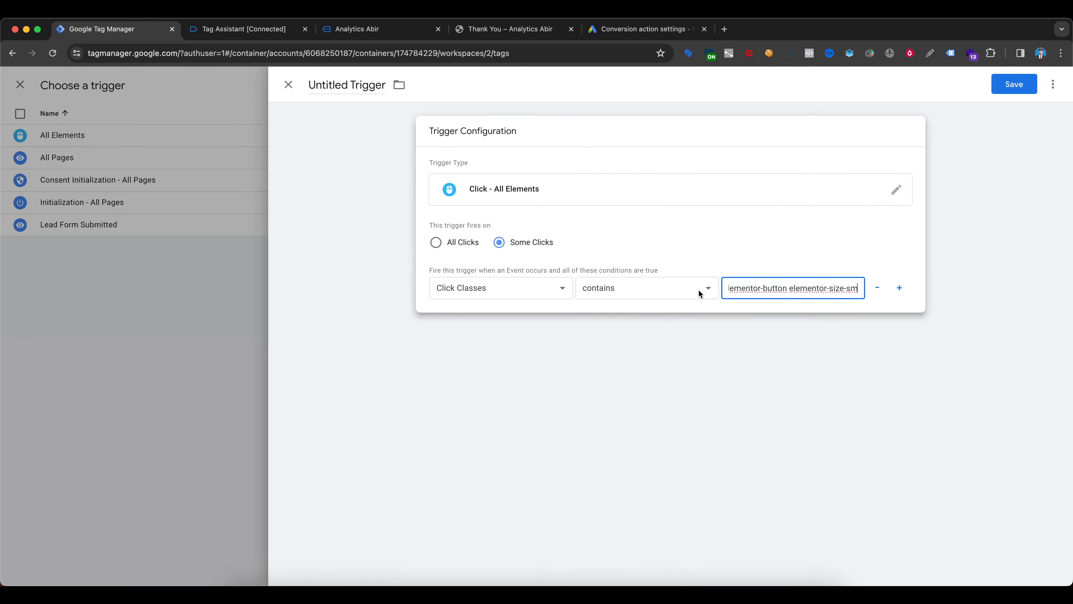
# - Save the trigger as cHTML - Lead form Enhanced and the custom HTML tag as cHTML - Enhanced Data Layer Push
pyautogui.click(351, 79)
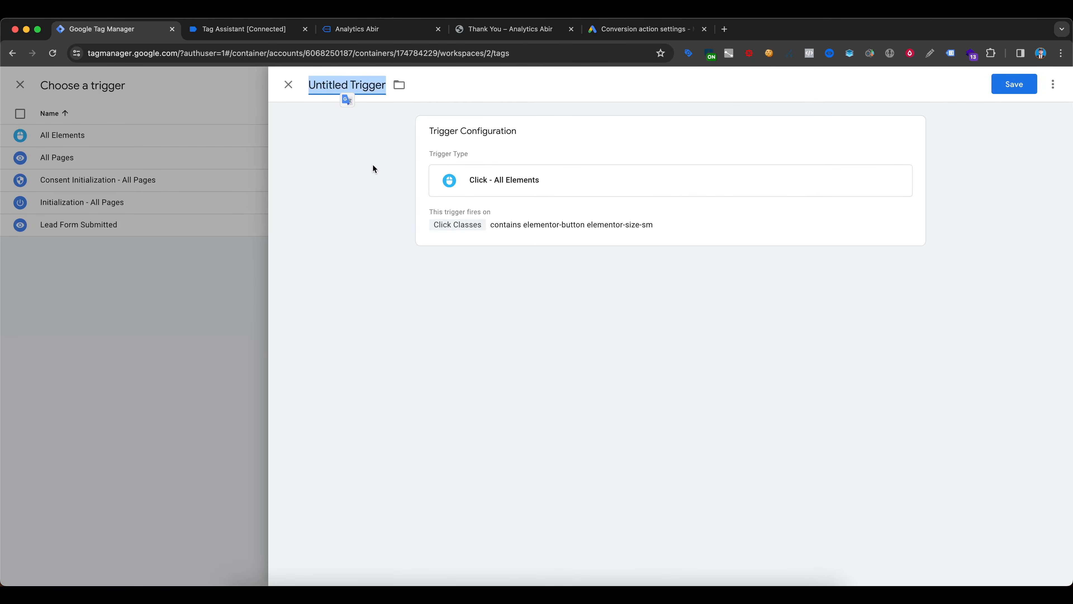
pyautogui.write('Loc')
pyautogui.press('BackSpace')
pyautogui.press('BackSpace')
pyautogui.press('BackSpace')
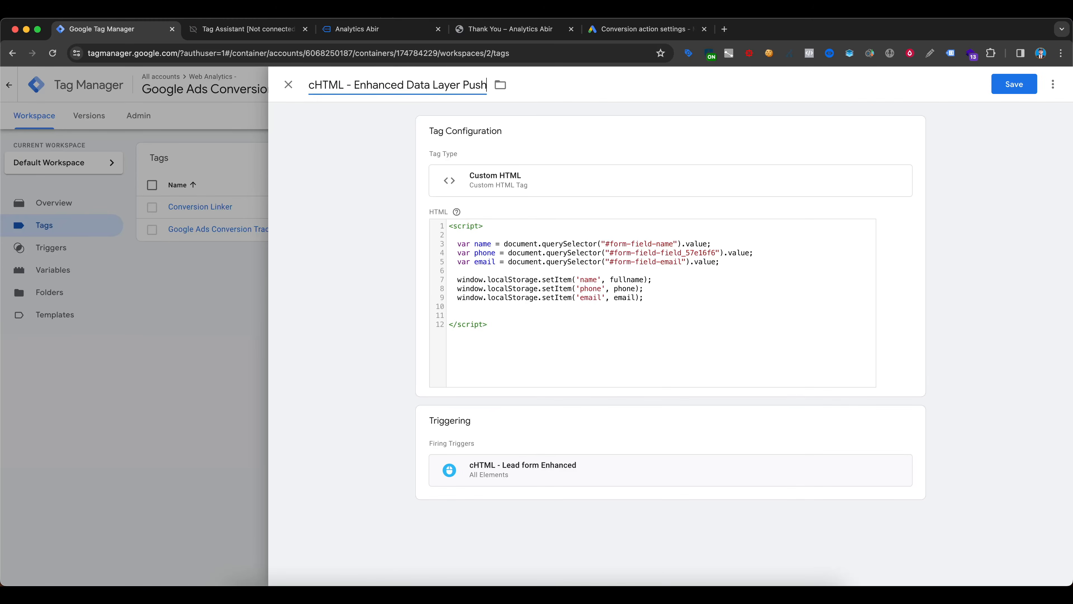
pyautogui.click(1014, 85)
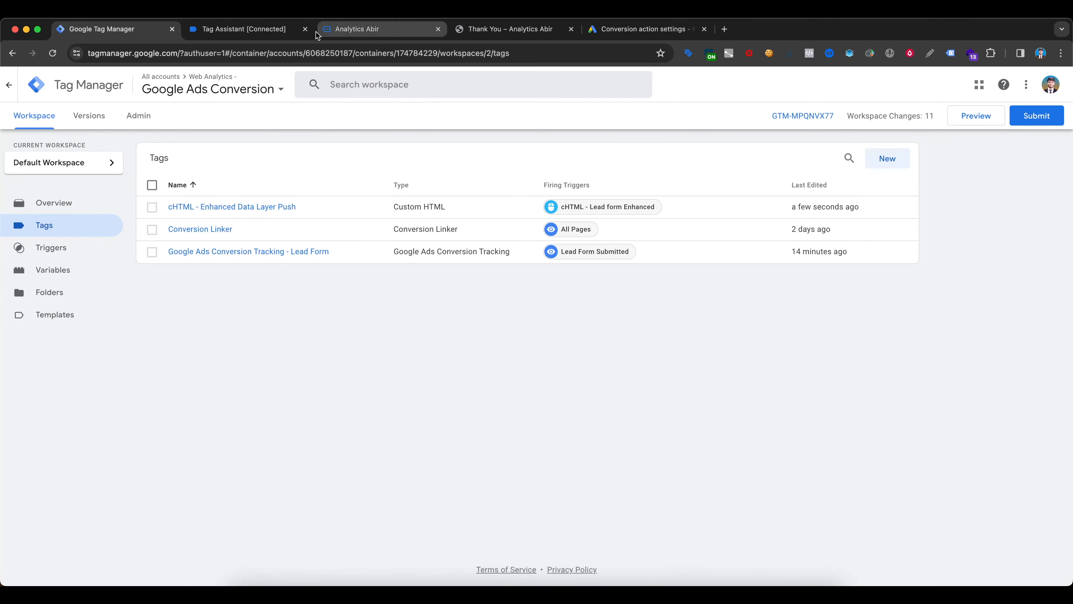
pyautogui.click(305, 29)
pyautogui.click(305, 29)
pyautogui.click(974, 115)
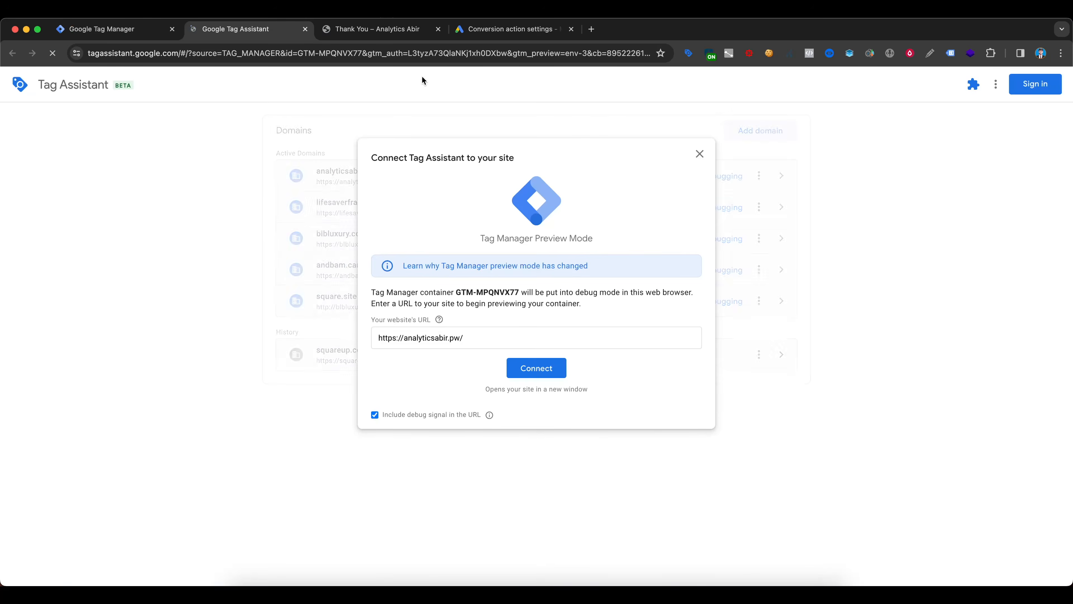
pyautogui.click(537, 370)
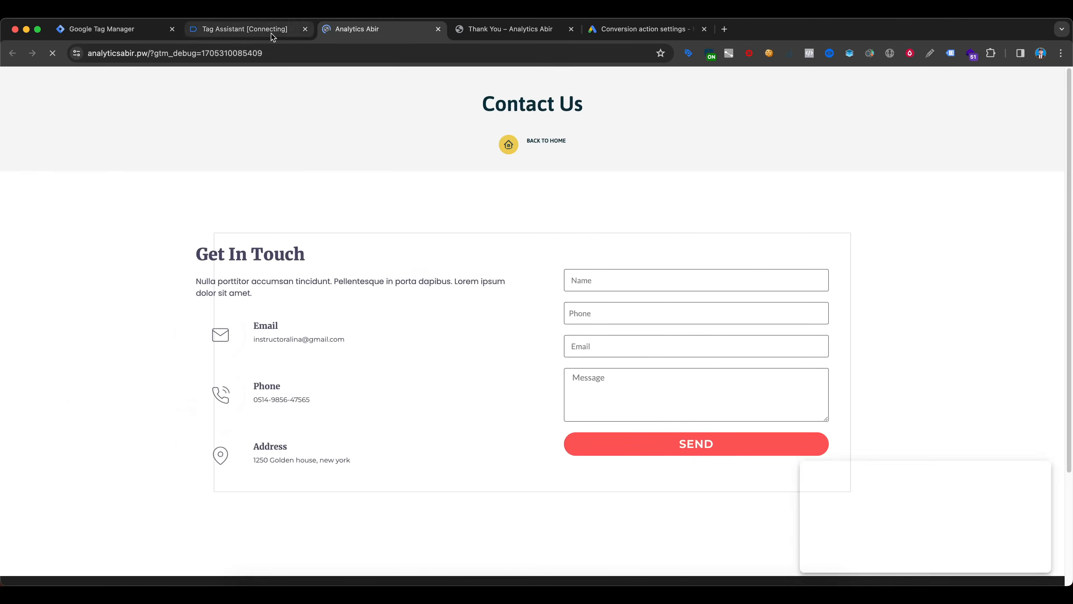
pyautogui.click(271, 29)
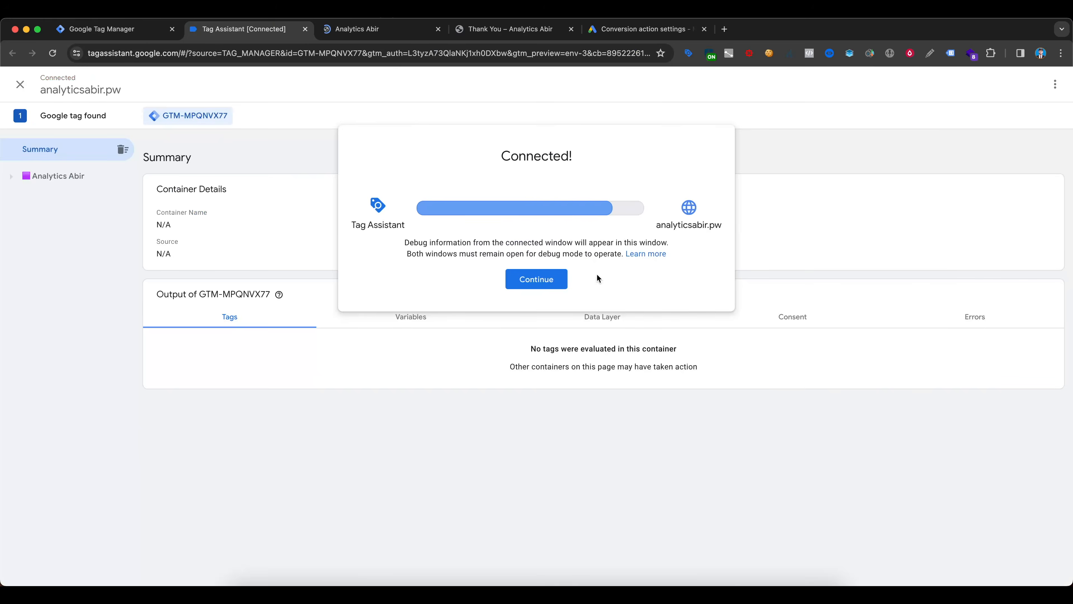
pyautogui.click(539, 276)
# - Fill in the name and phone number on the website's contact form
pyautogui.click(357, 30)
pyautogui.click(613, 283)
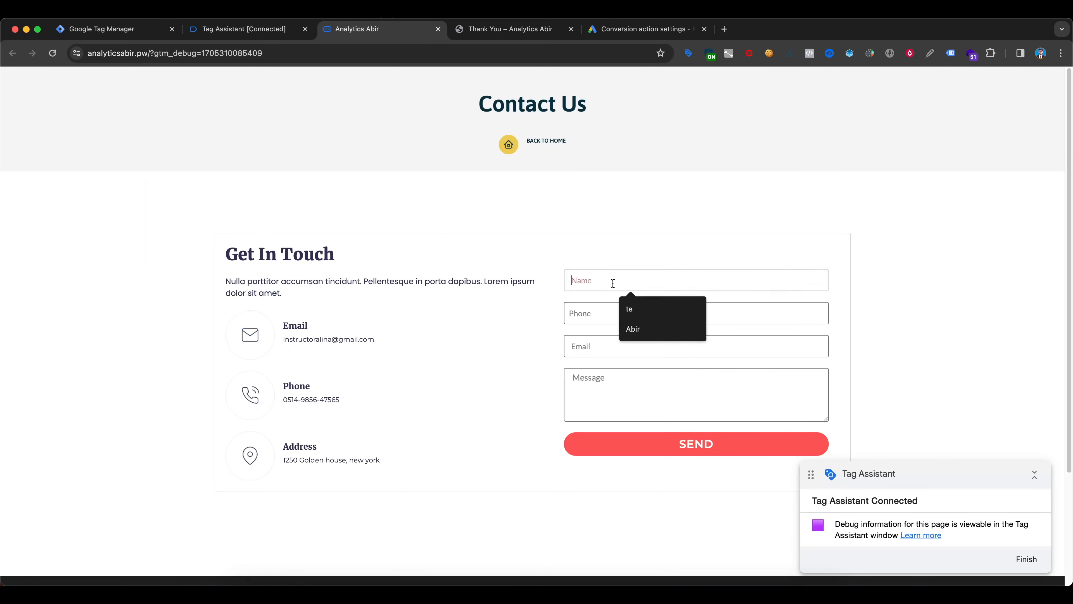
pyautogui.write('A')
pyautogui.click(628, 323)
pyautogui.click(600, 318)
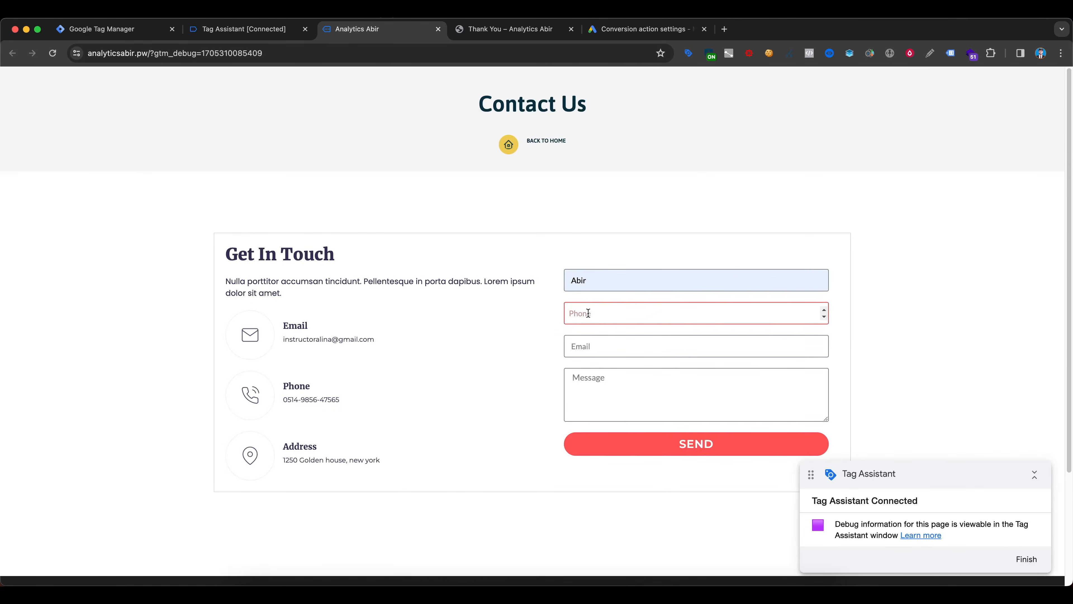
pyautogui.scroll(-2, 539, 302)
pyautogui.write('01632444')
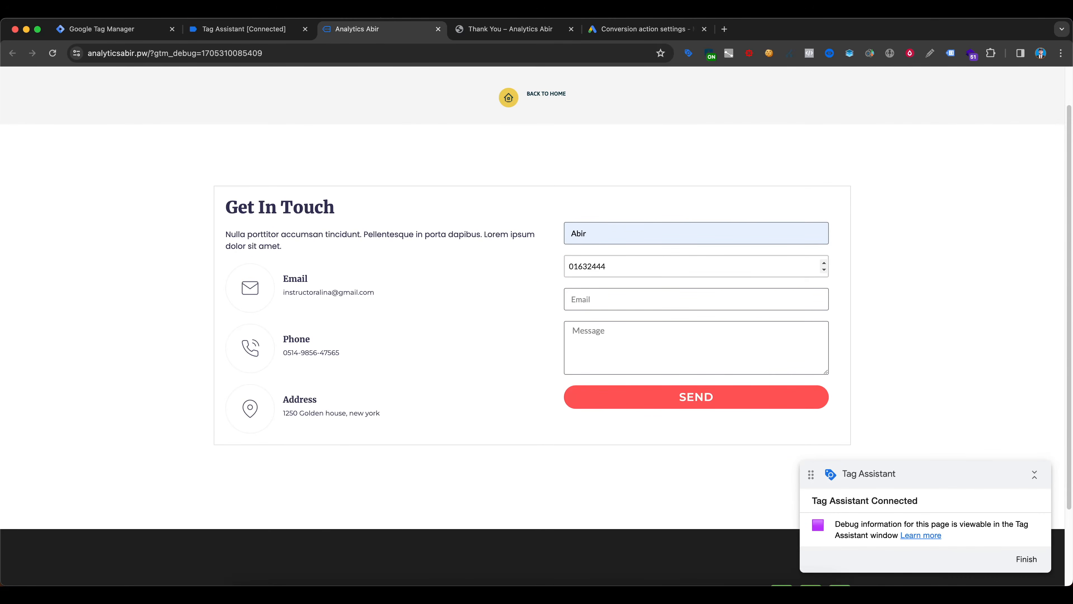
# - Clear the contact form's email field and try to submit the form without an email
pyautogui.click(657, 301)
pyautogui.click(664, 331)
pyautogui.moveTo(636, 304); pyautogui.dragTo(547, 303)
pyautogui.press('BackSpace')
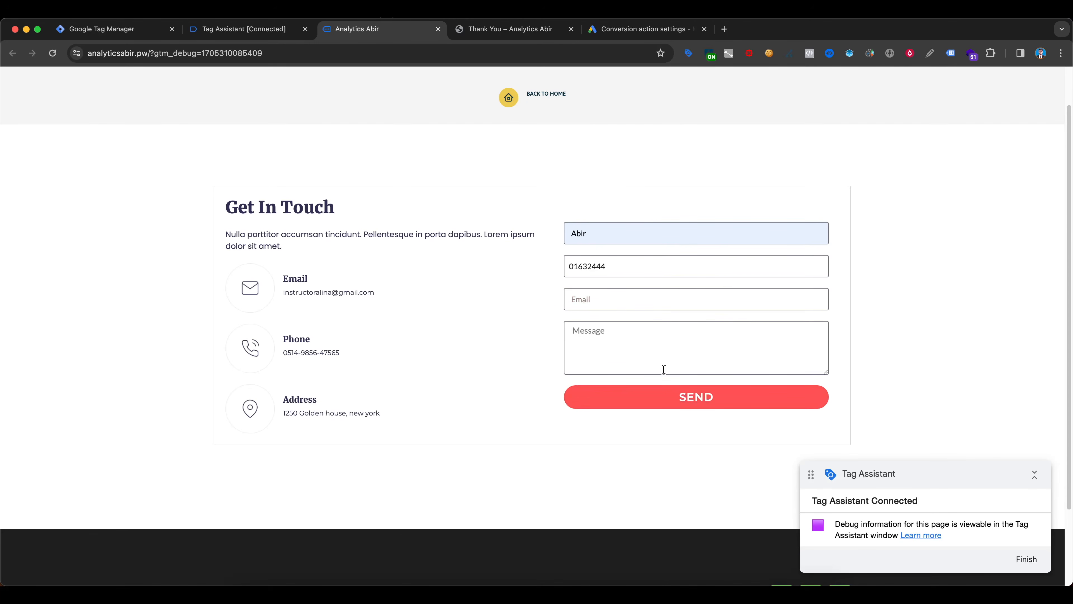
pyautogui.click(686, 402)
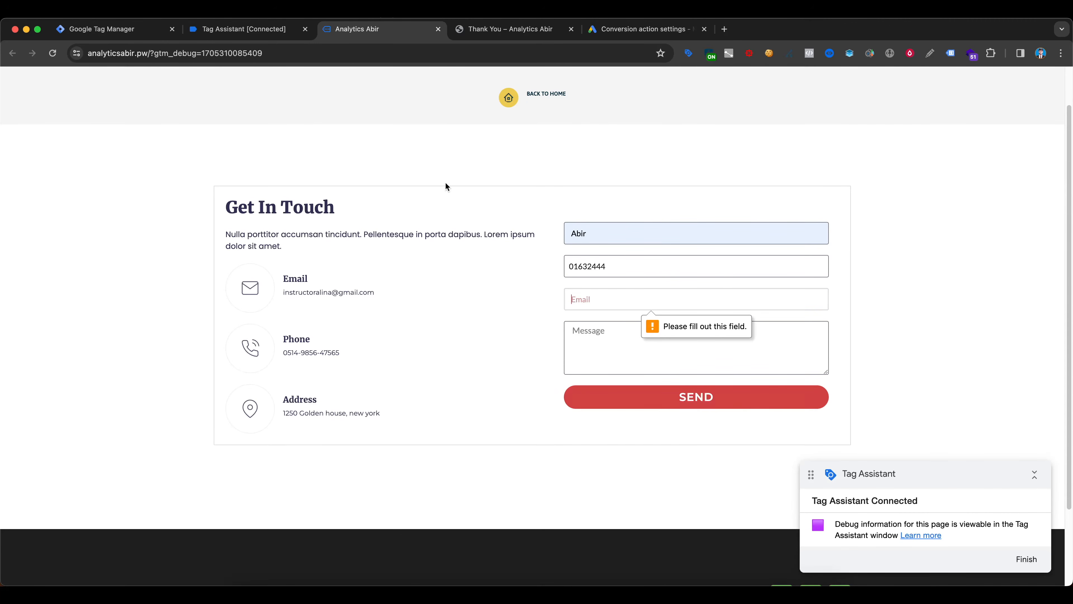
pyautogui.click(269, 37)
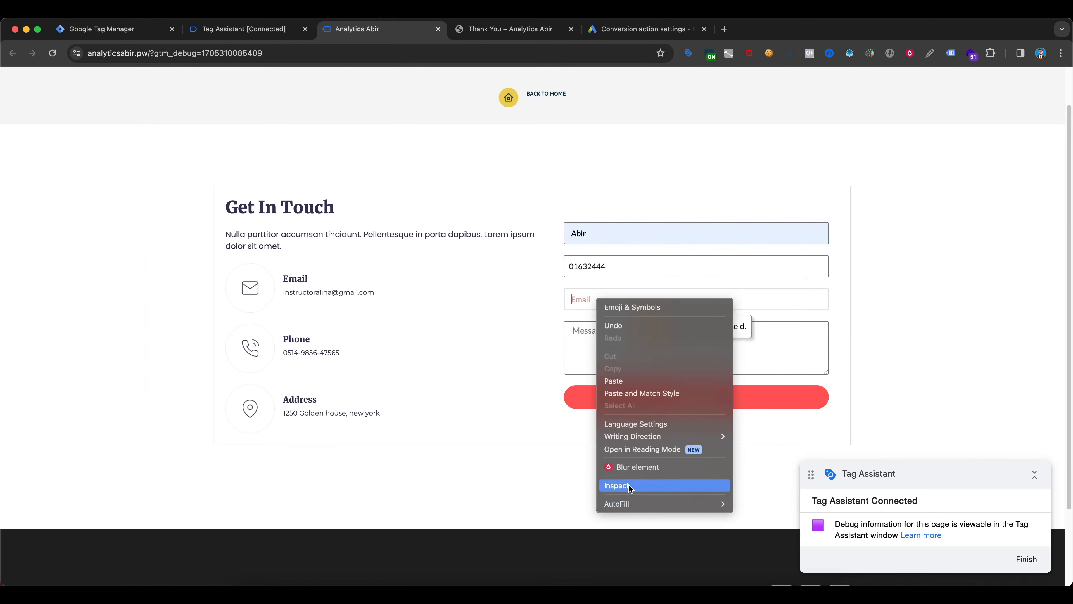
pyautogui.click(632, 487)
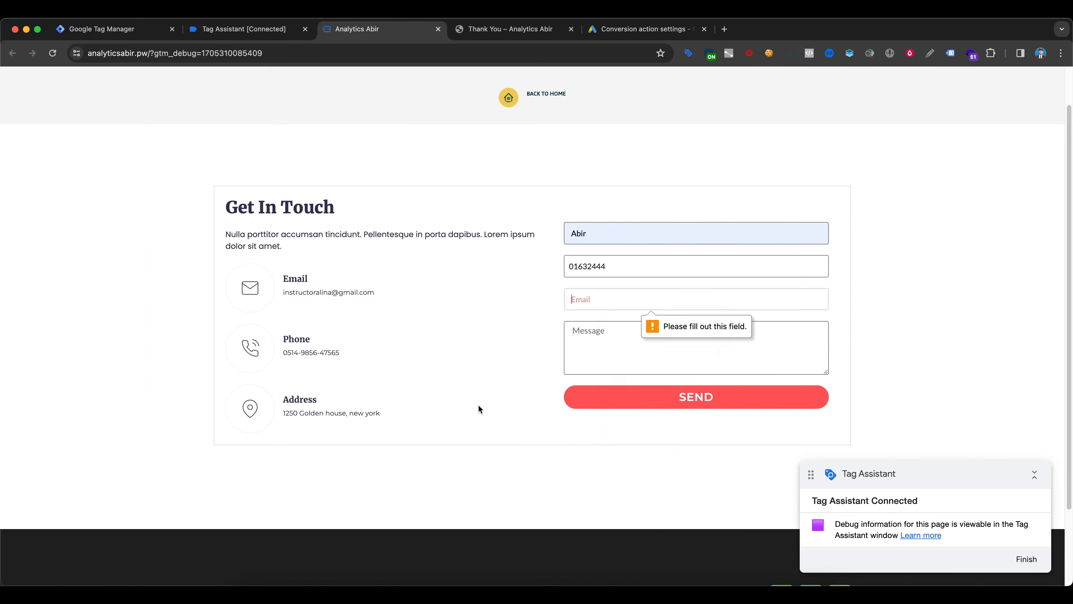
pyautogui.click(305, 351)
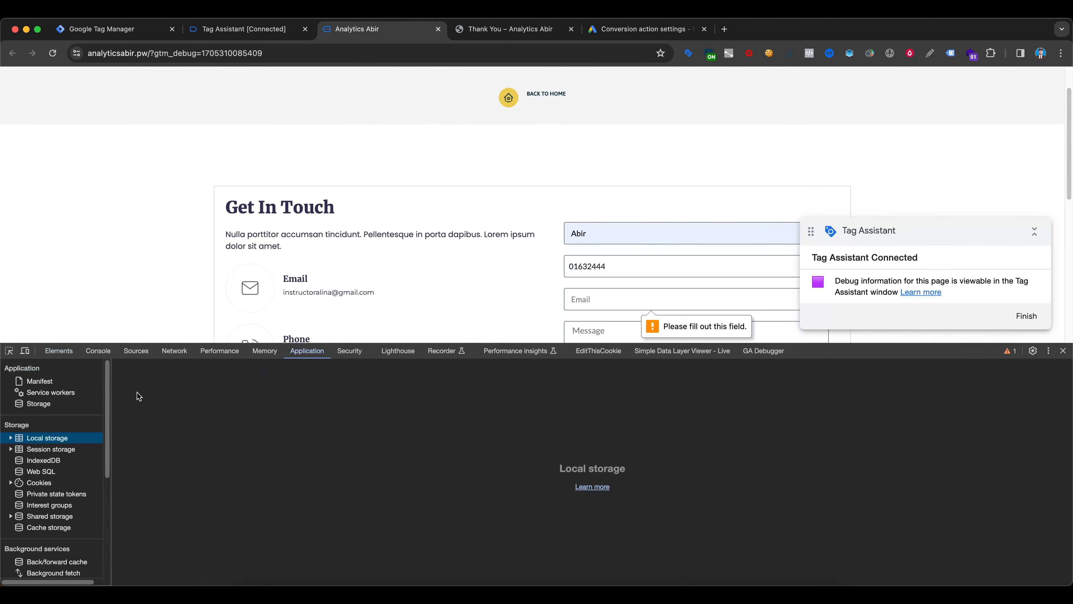
pyautogui.doubleClick(46, 439)
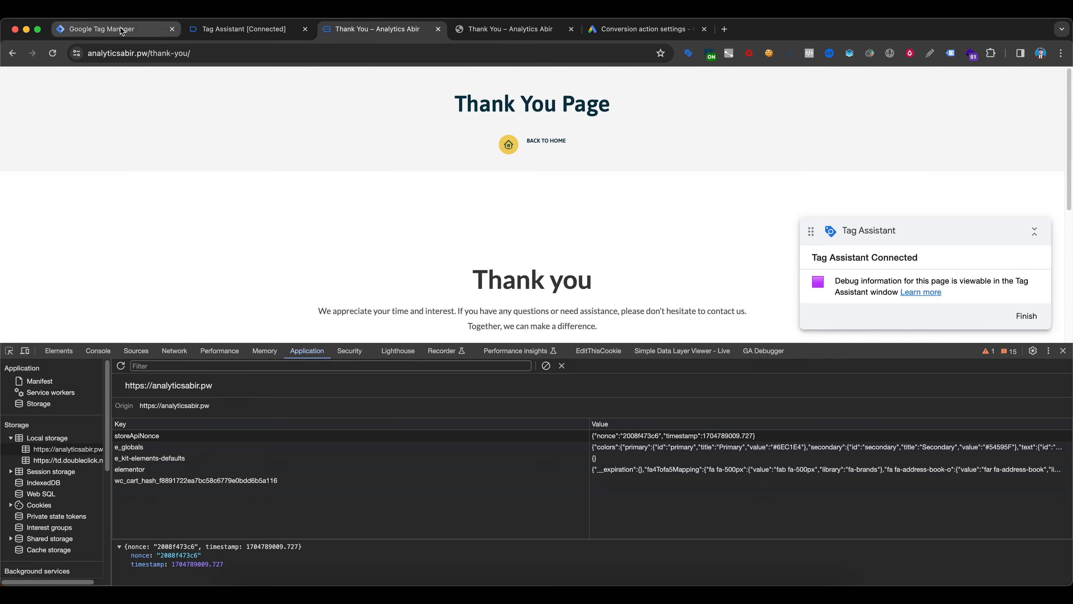
# - In Tag Manager, review the code and trigger of the cHTML - Enhanced Data Layer Push tag, then close it
pyautogui.click(113, 29)
pyautogui.click(266, 208)
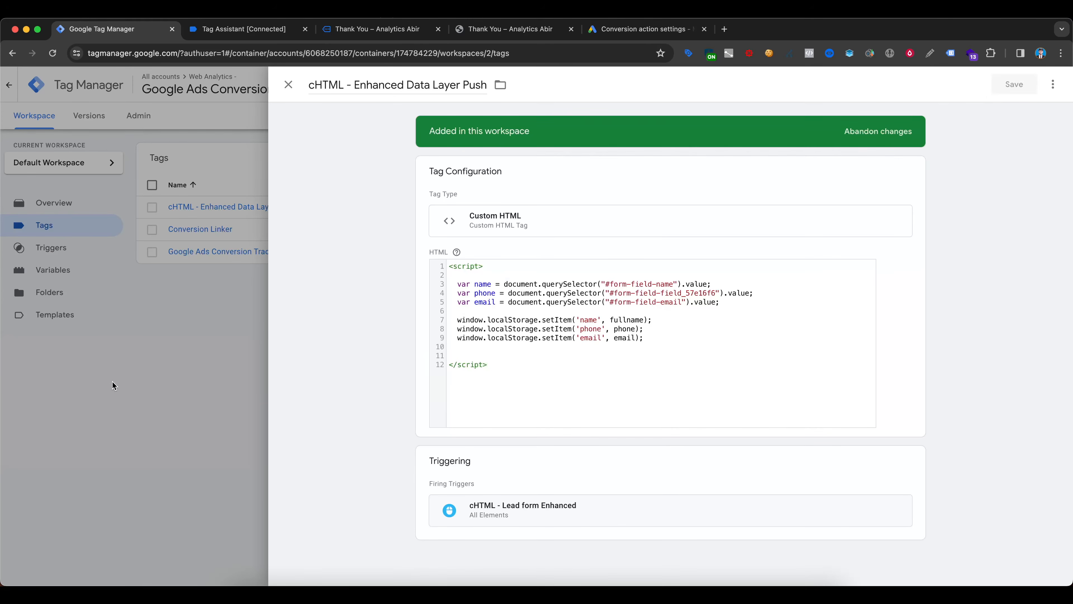
pyautogui.click(110, 354)
# - Create a new user-defined variable of type Custom JavaScript
pyautogui.click(64, 275)
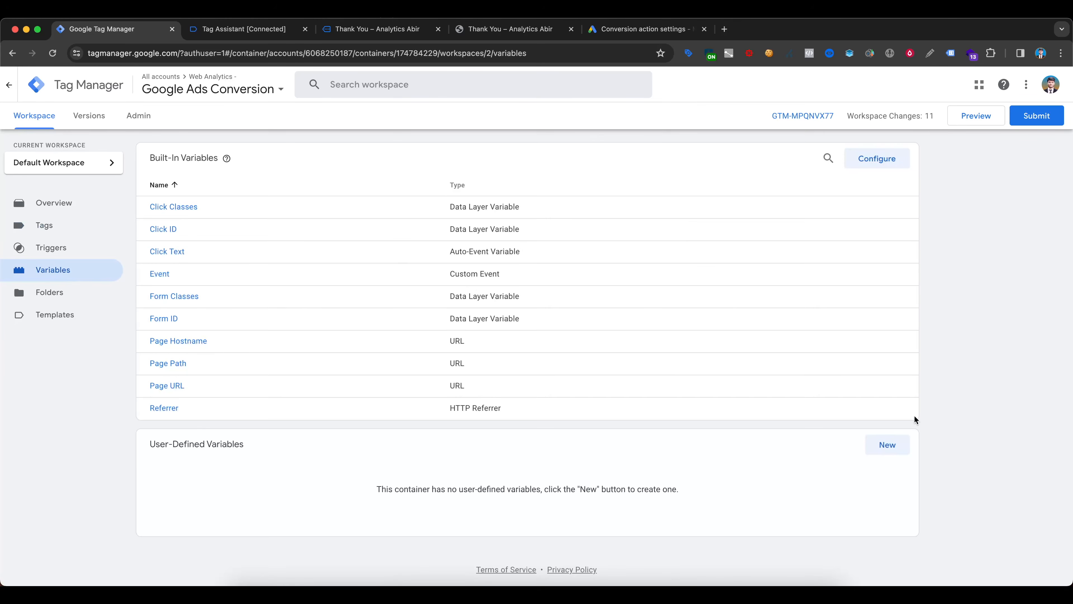
pyautogui.click(885, 444)
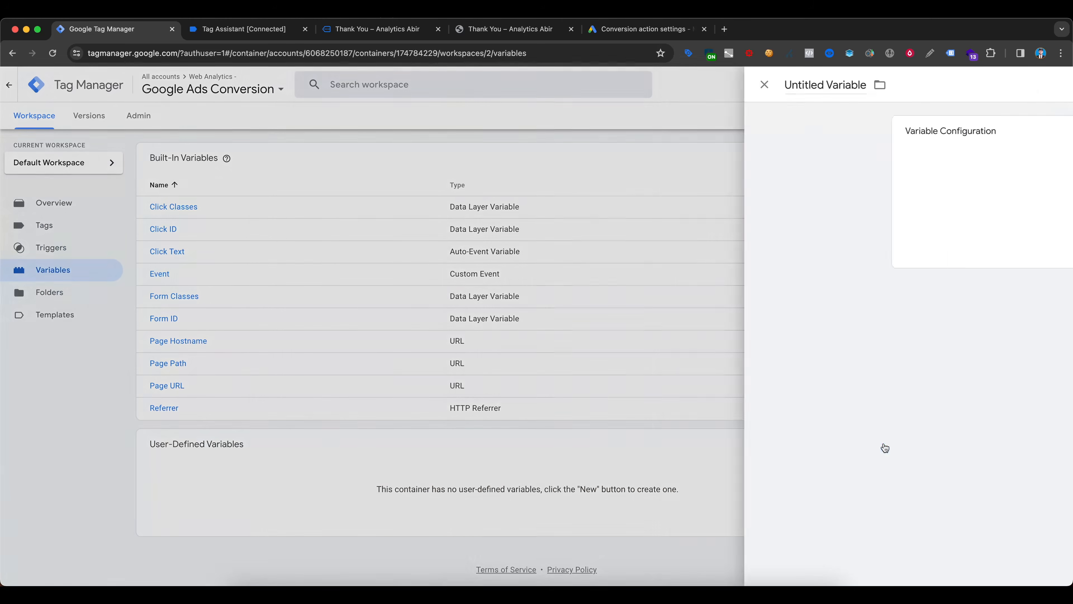
pyautogui.click(159, 432)
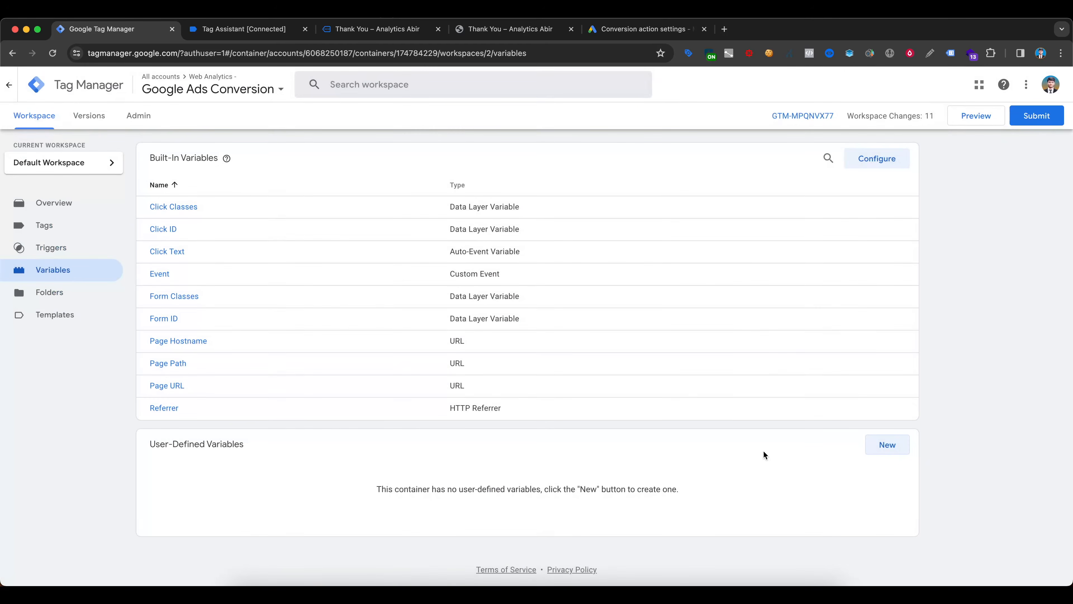
pyautogui.click(886, 444)
pyautogui.click(521, 198)
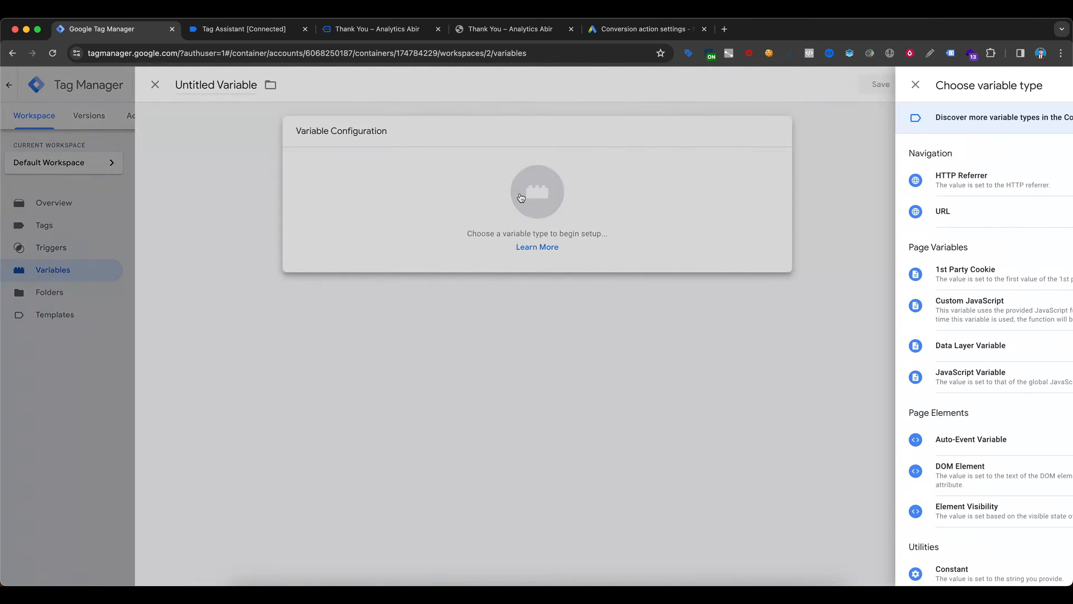
pyautogui.scroll(-6, 864, 329)
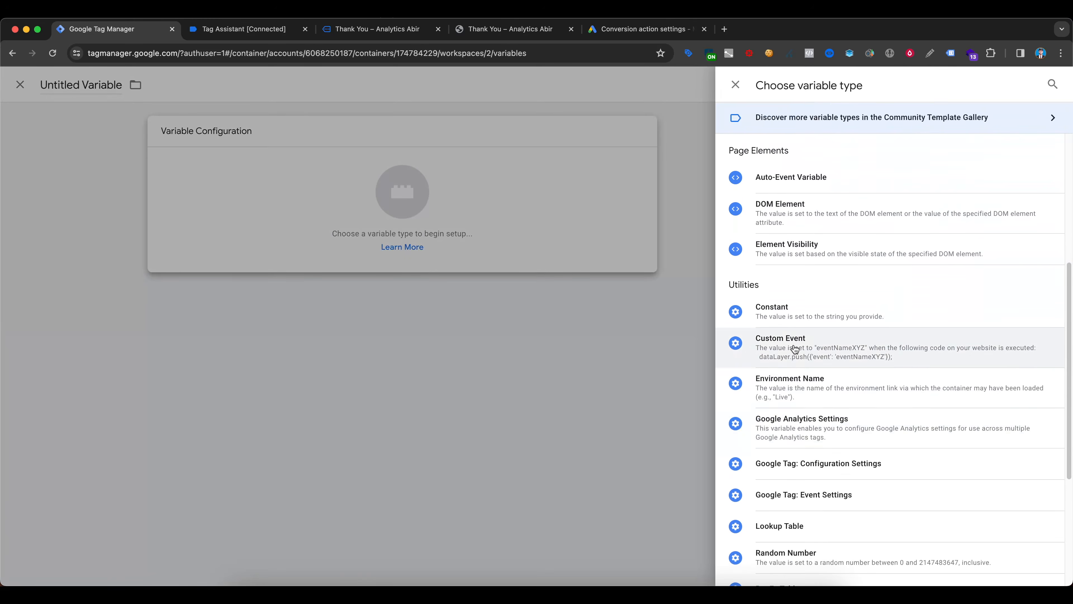
pyautogui.scroll(2, 867, 434)
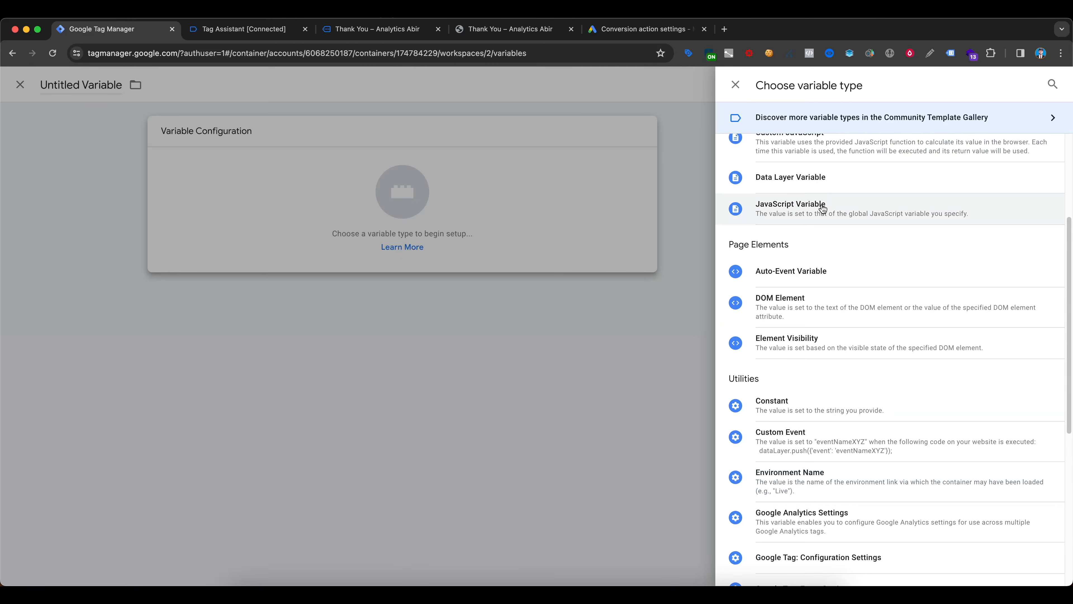
pyautogui.scroll(3, 841, 266)
pyautogui.click(829, 308)
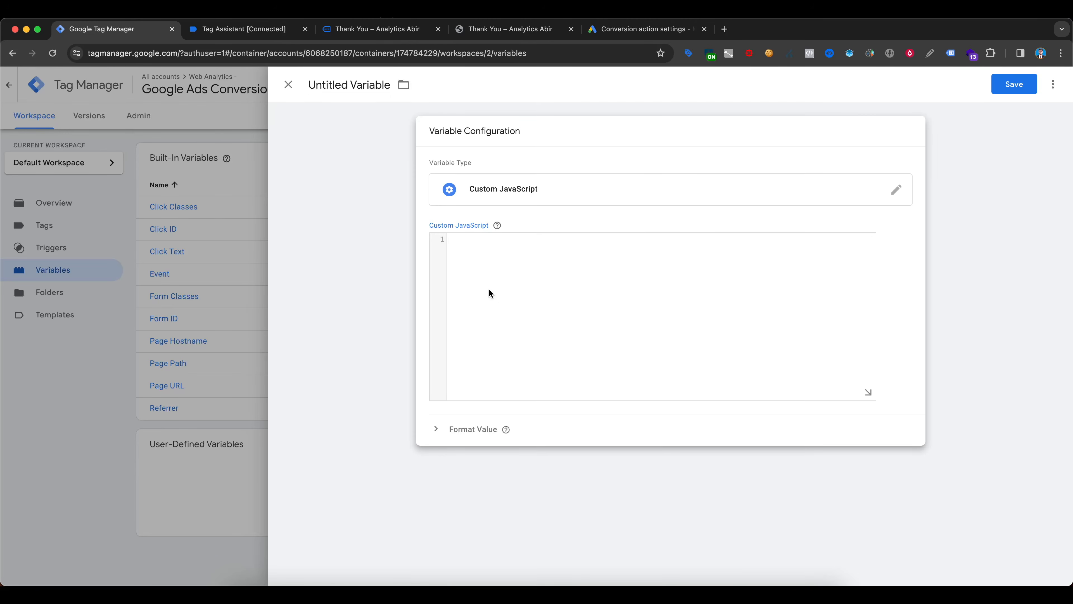
# - Write a function returning window.localStorage.getItem('email') and save the variable as User variable - Email
pyautogui.write('funtion() {')
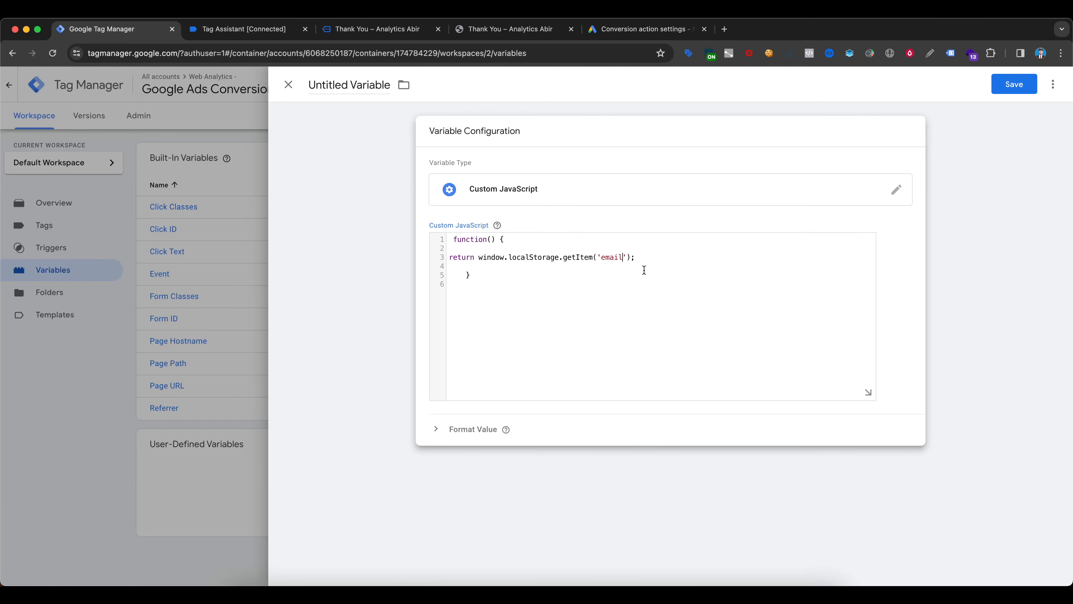
pyautogui.click(371, 89)
pyautogui.write('U')
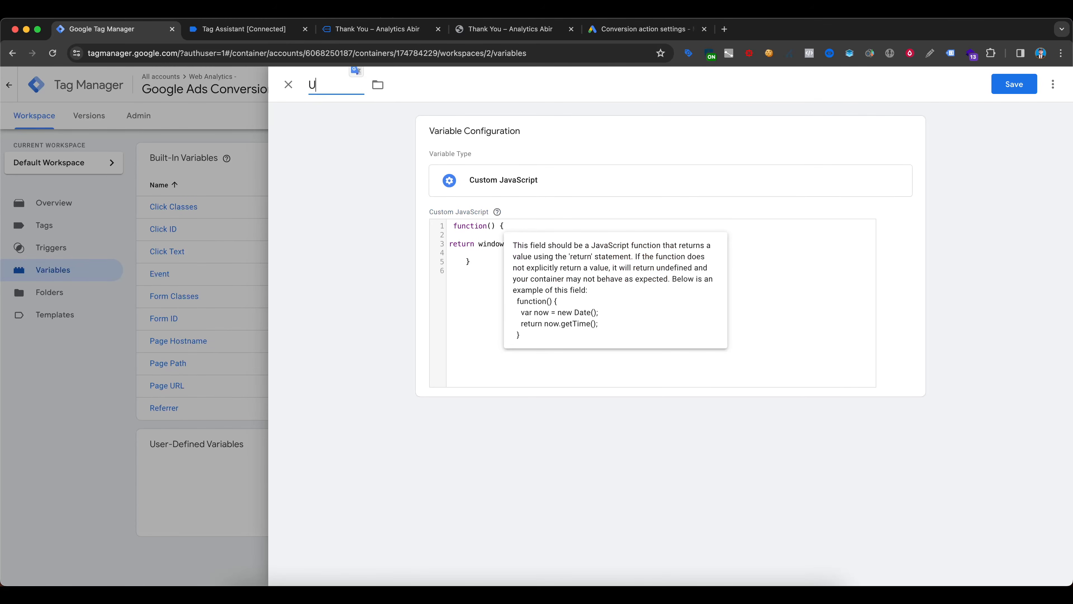
pyautogui.write('ser variable - E')
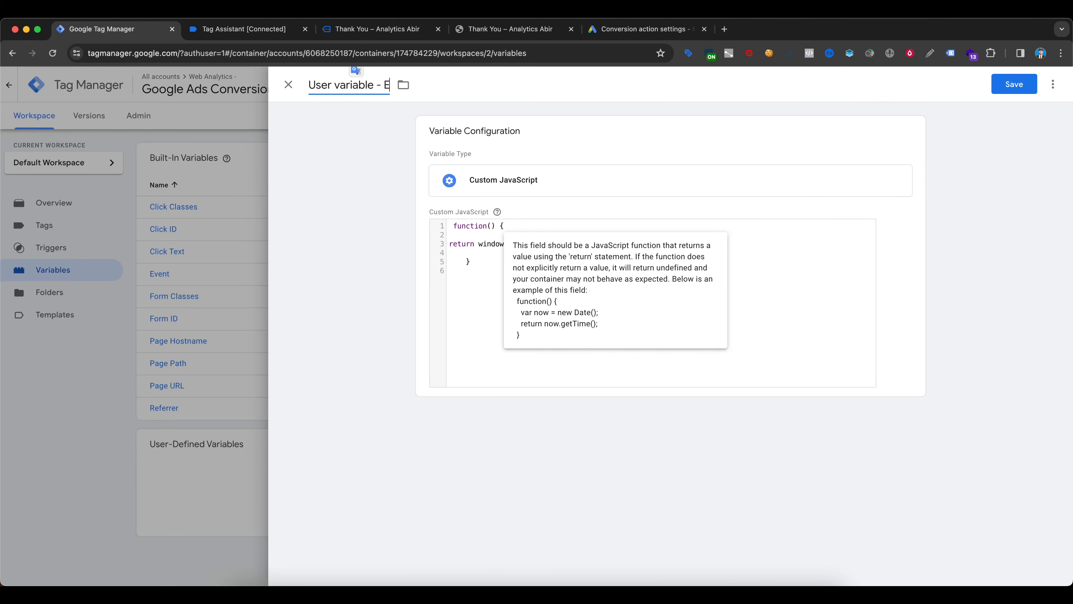
pyautogui.write('mail')
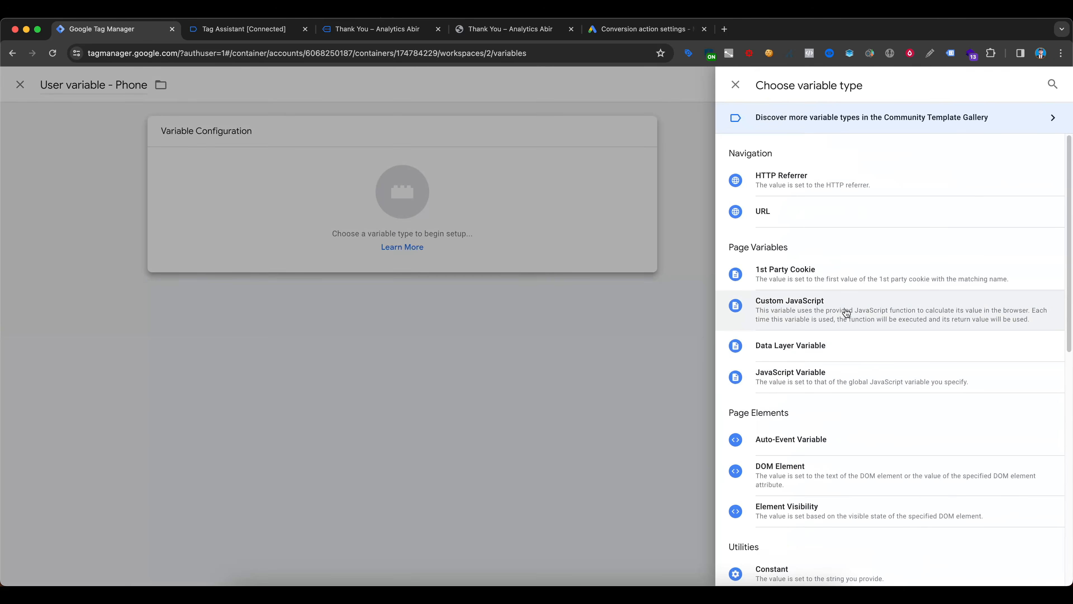
# - Make User variable - Phone a Custom JavaScript variable whose function returns window.localStorage.getItem('phone'), and save it
pyautogui.click(842, 310)
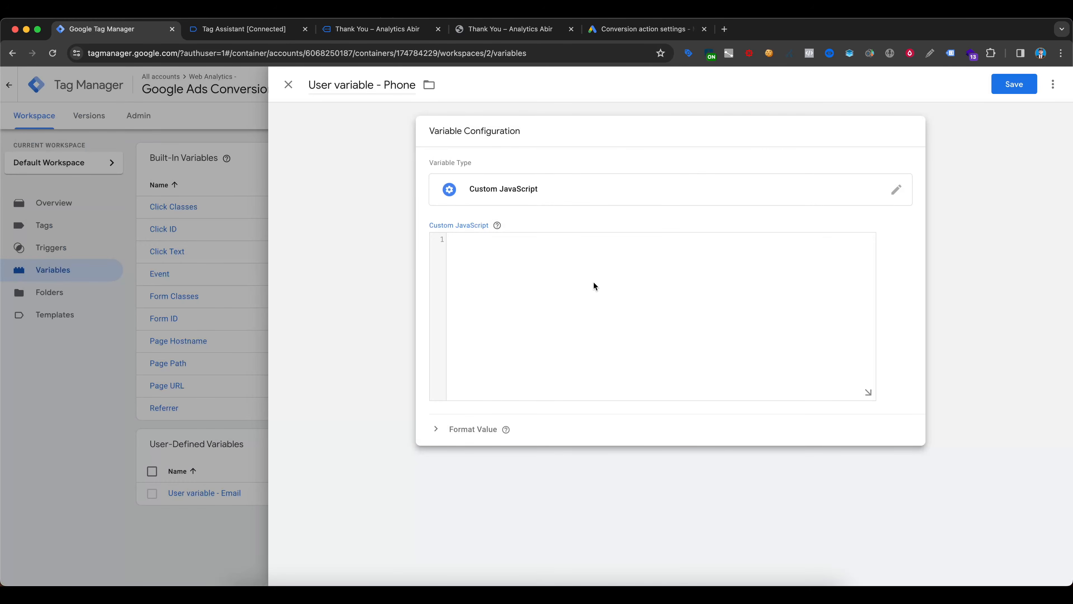
pyautogui.write('function() {')
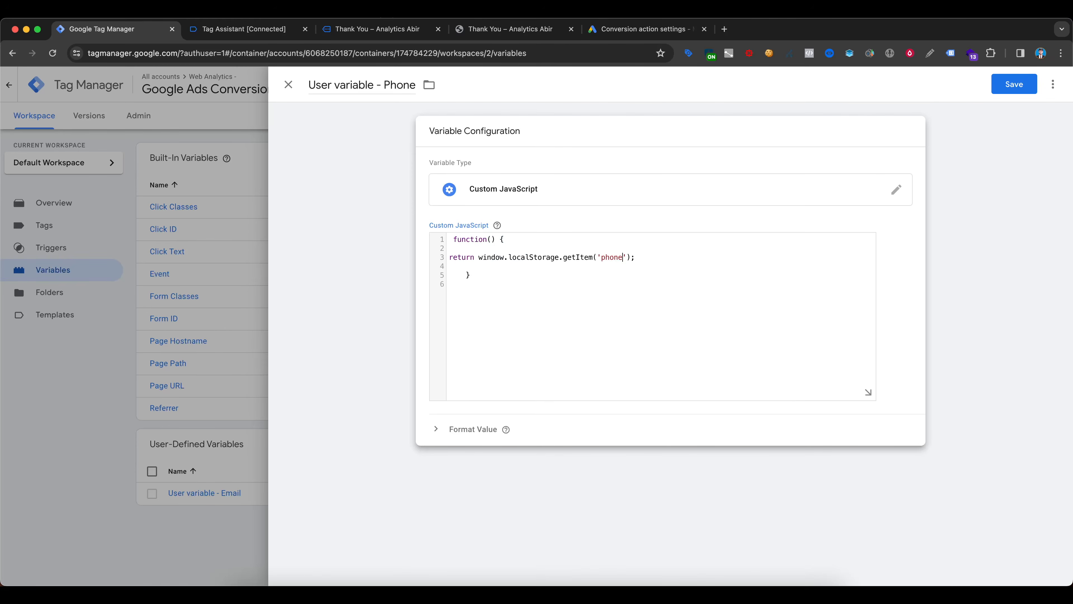
pyautogui.click(491, 171)
pyautogui.click(1015, 83)
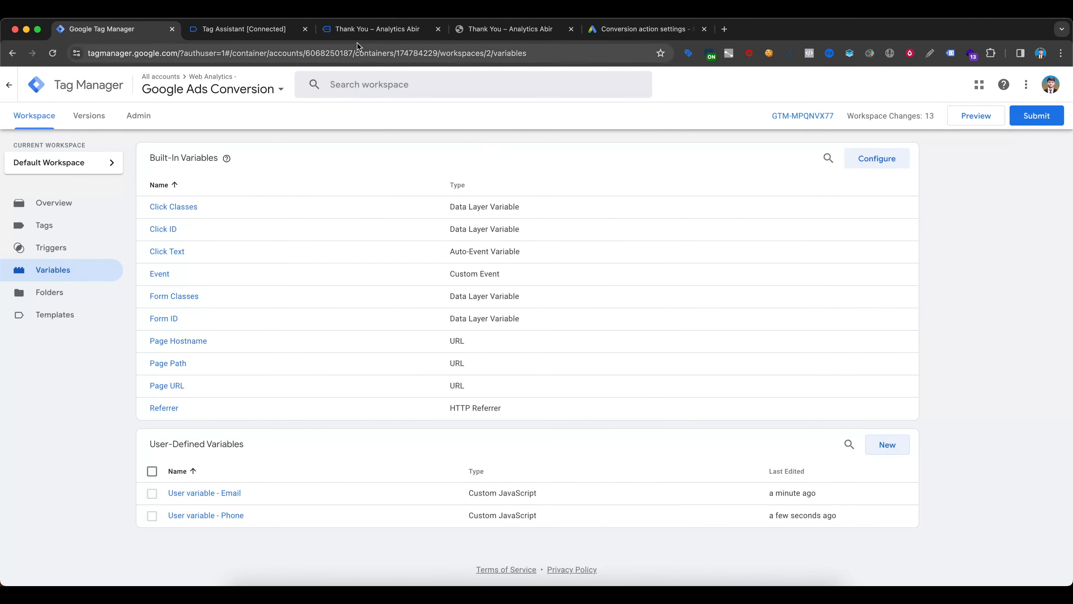
# - Create a Custom JavaScript variable named User variable - Name whose function returns the stored name from local storage, and save it
pyautogui.click(889, 448)
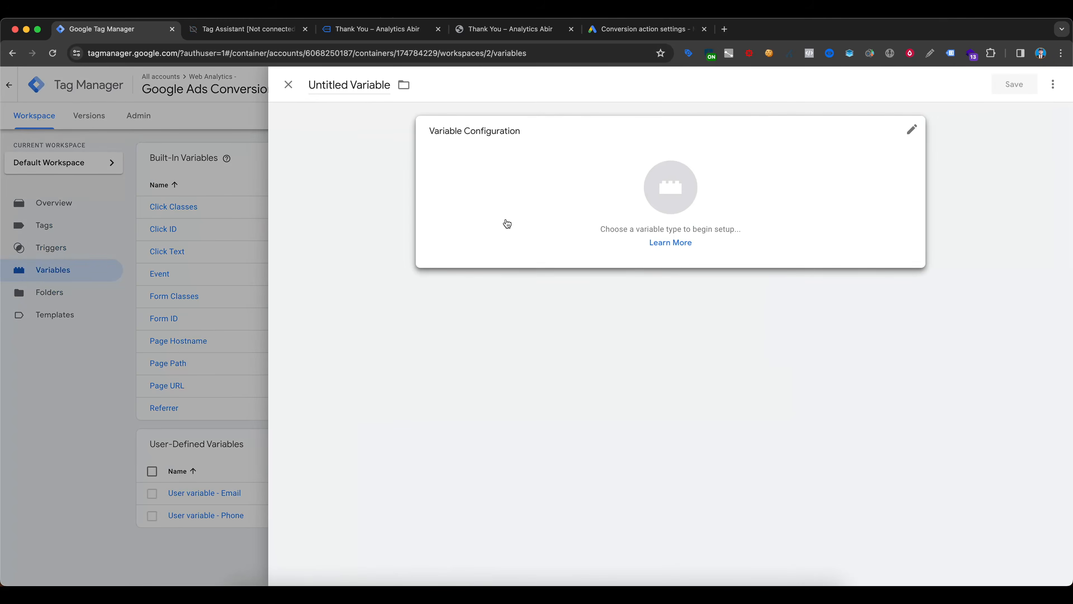
pyautogui.click(505, 223)
pyautogui.click(841, 305)
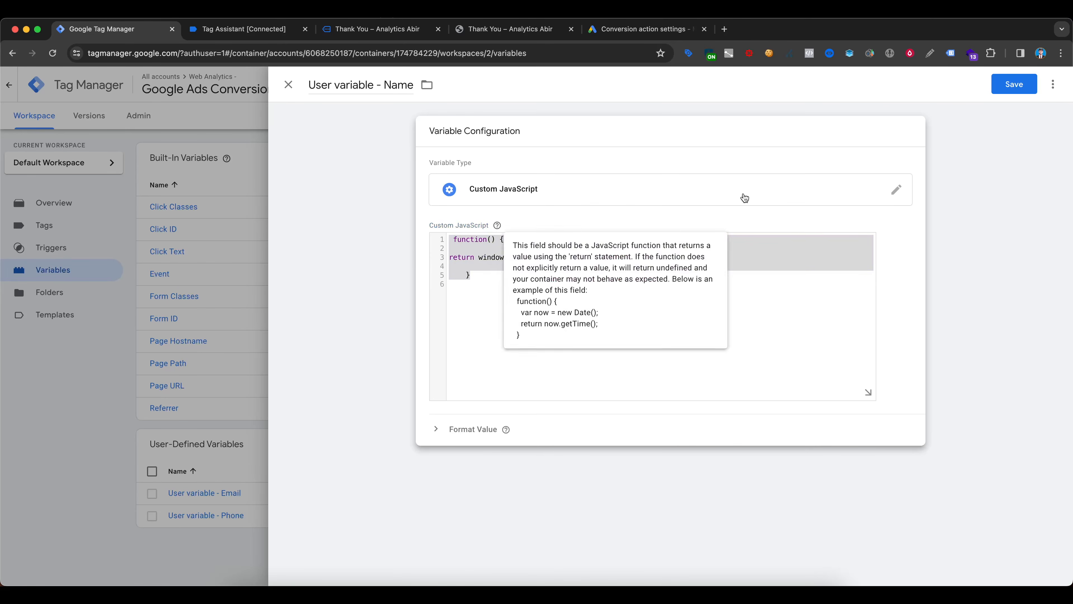
pyautogui.click(1014, 84)
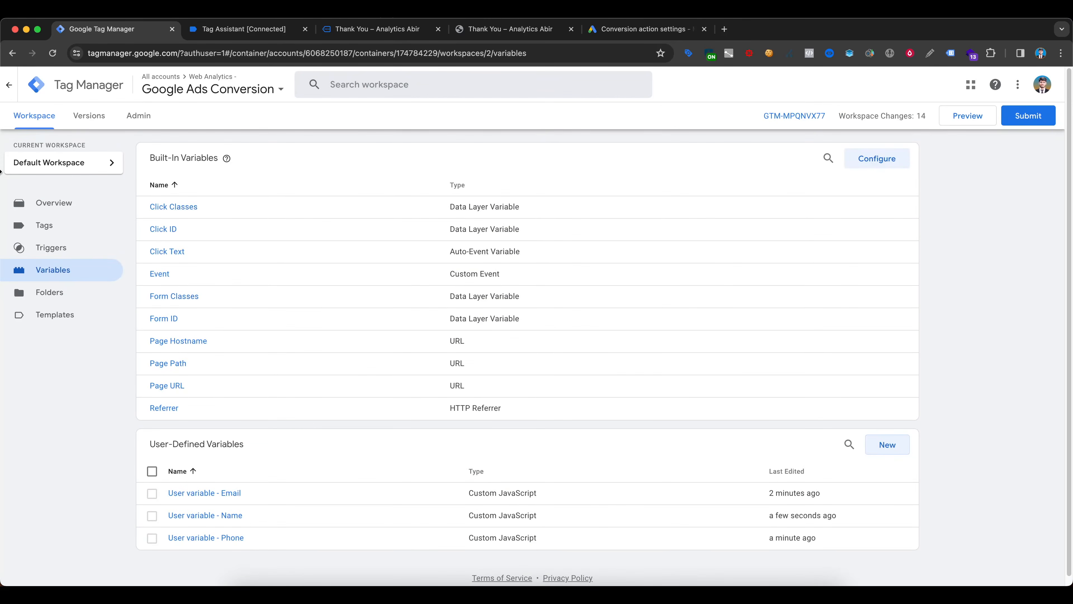
pyautogui.click(306, 30)
pyautogui.click(307, 30)
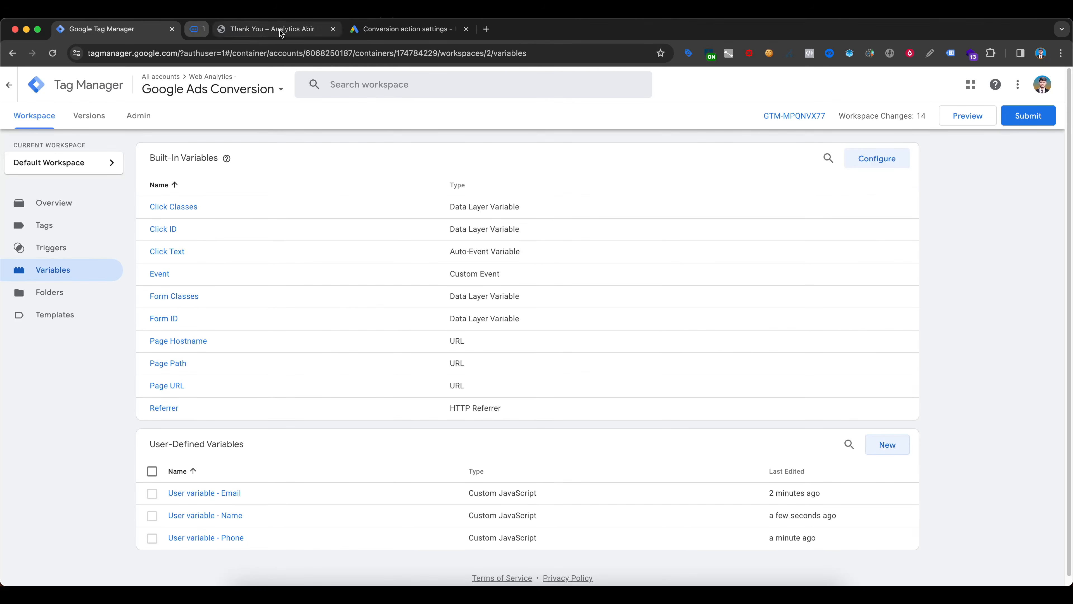
pyautogui.click(307, 30)
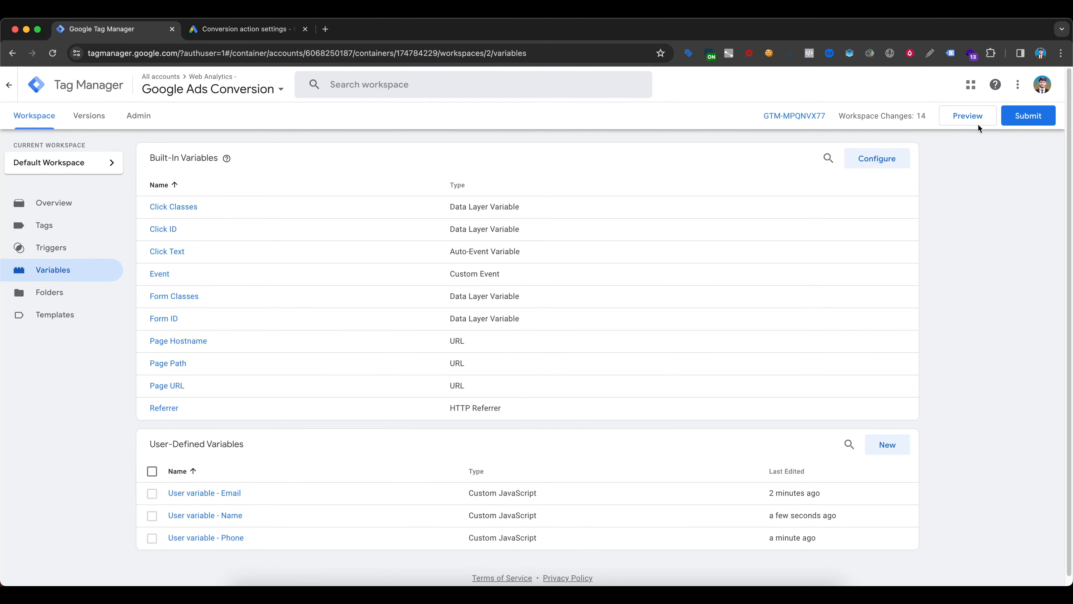
pyautogui.click(969, 117)
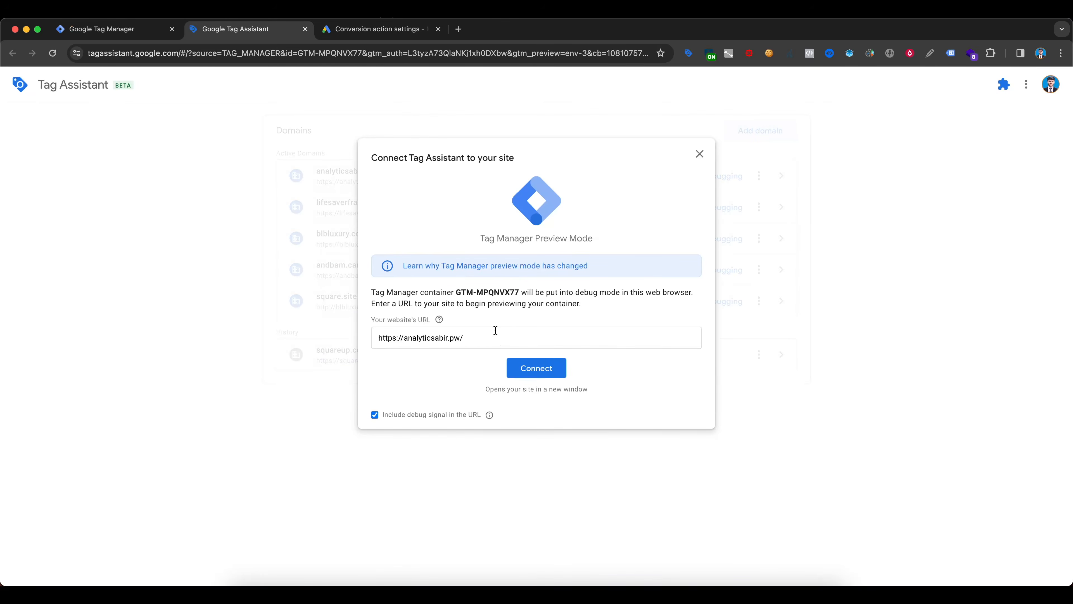
pyautogui.click(536, 368)
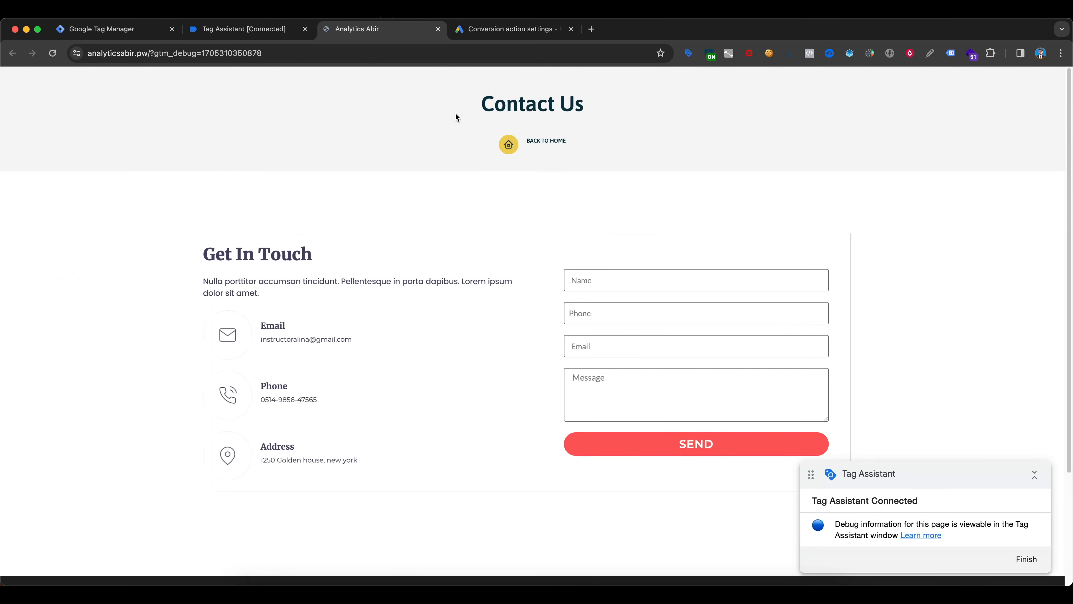
# - Fill in the contact form's name, phone and email with test details, leave the message empty, and send the form
pyautogui.click(620, 279)
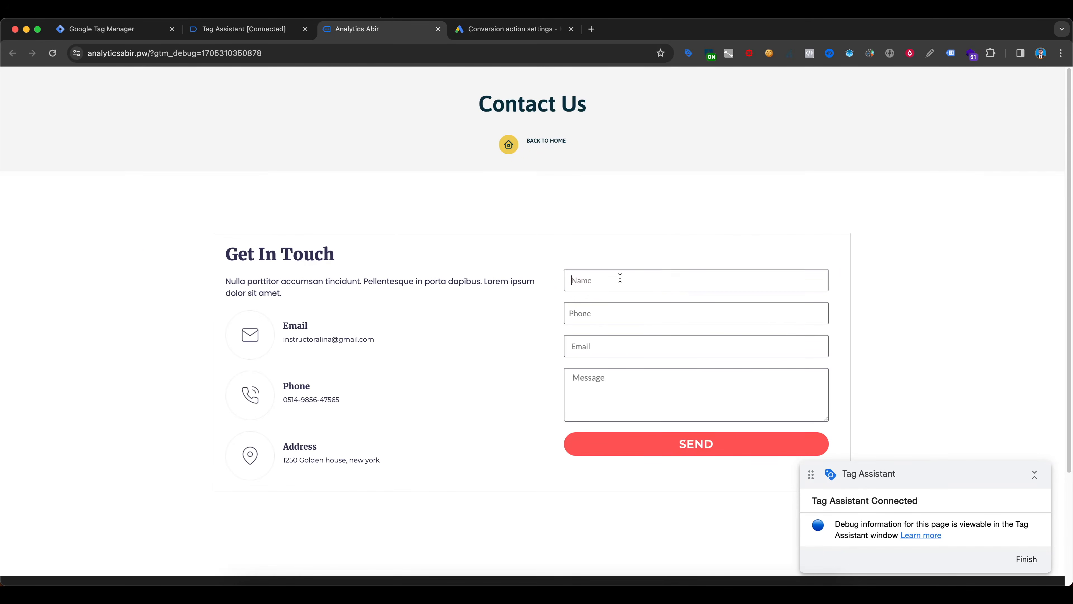
pyautogui.write('Abir')
pyautogui.click(604, 315)
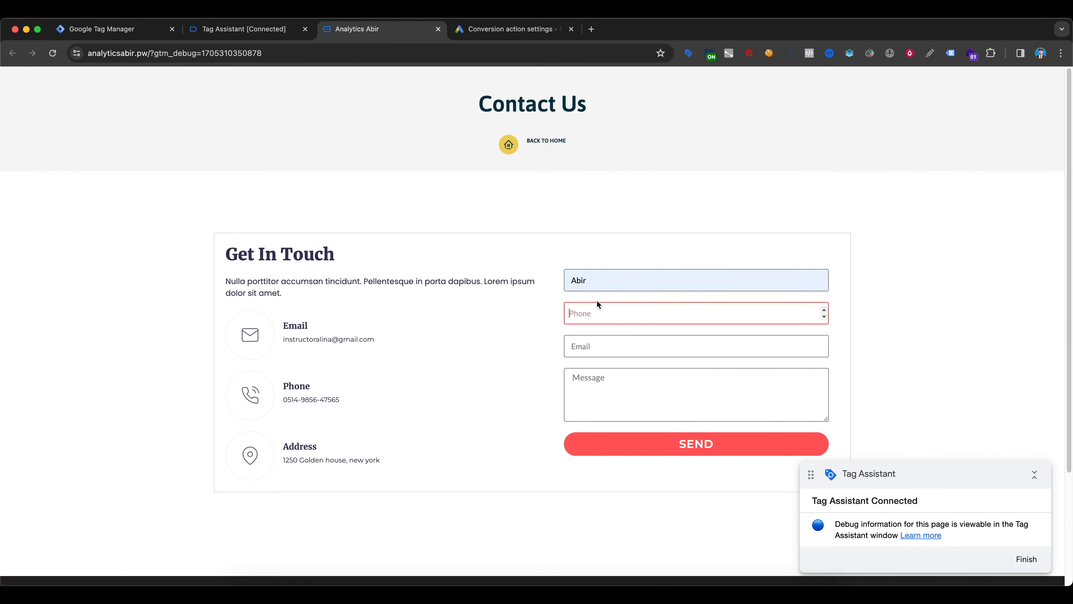
pyautogui.write('0163')
pyautogui.click(655, 346)
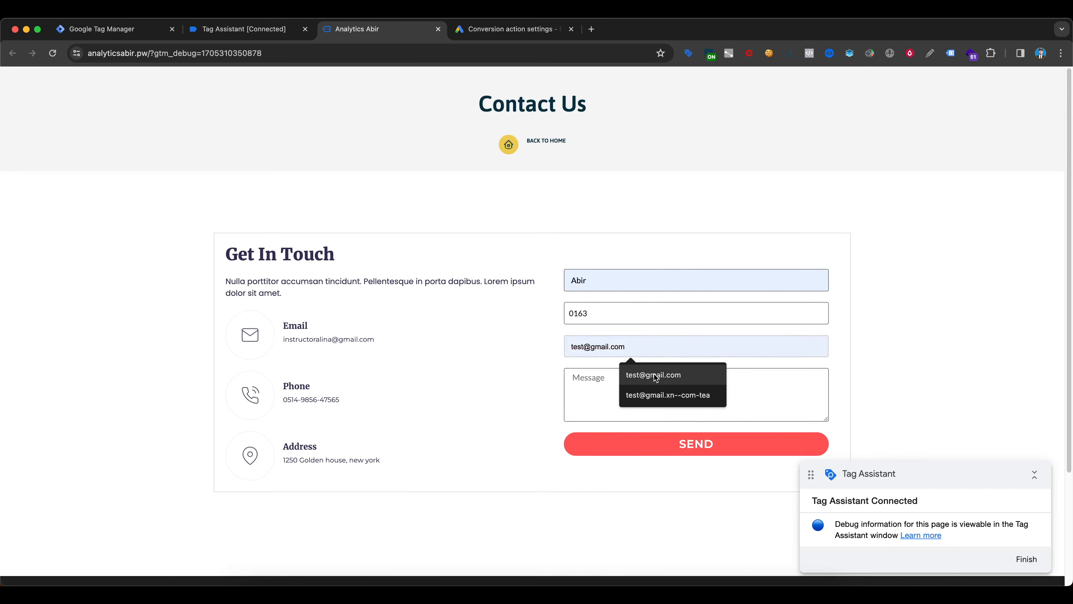
pyautogui.click(657, 372)
pyautogui.scroll(-2, 688, 378)
pyautogui.click(707, 399)
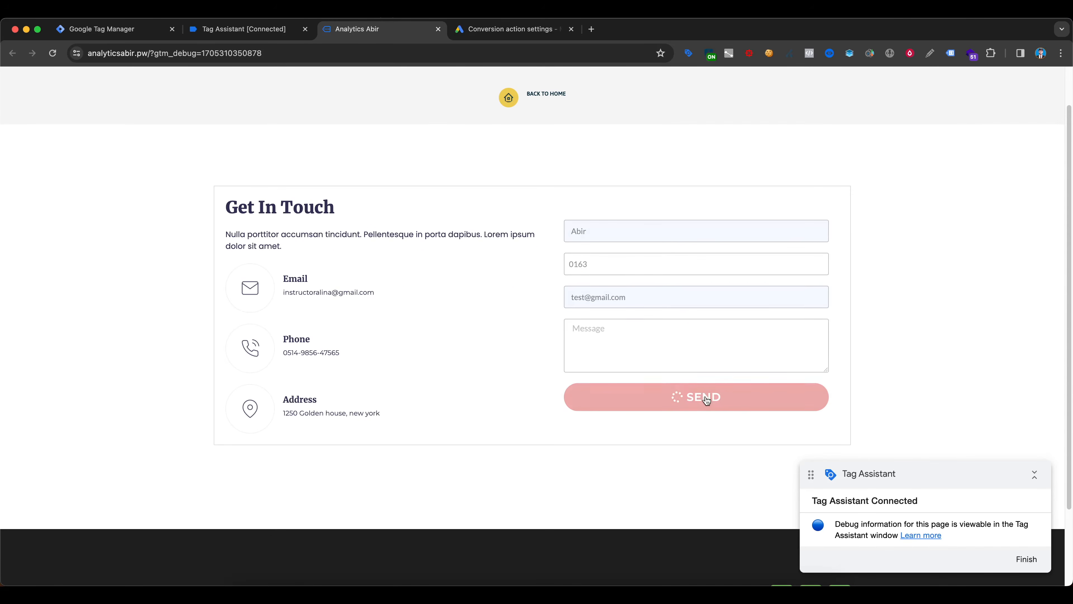
# - In Tag Assistant, examine the email, name and phone user variables of the last Click event on the Analytics Abir page
pyautogui.click(245, 29)
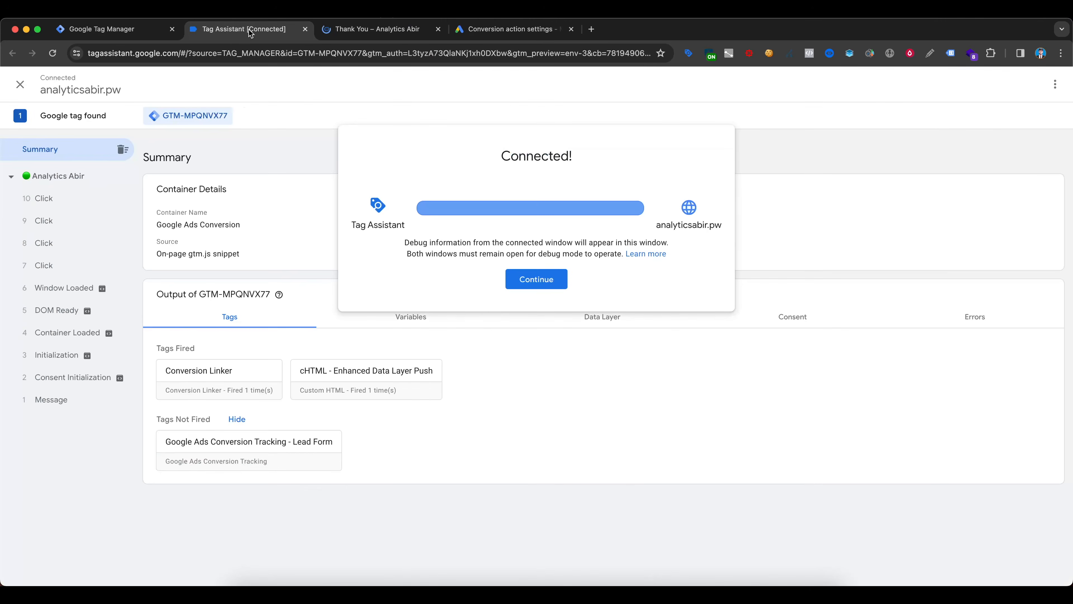
pyautogui.click(534, 283)
pyautogui.click(59, 315)
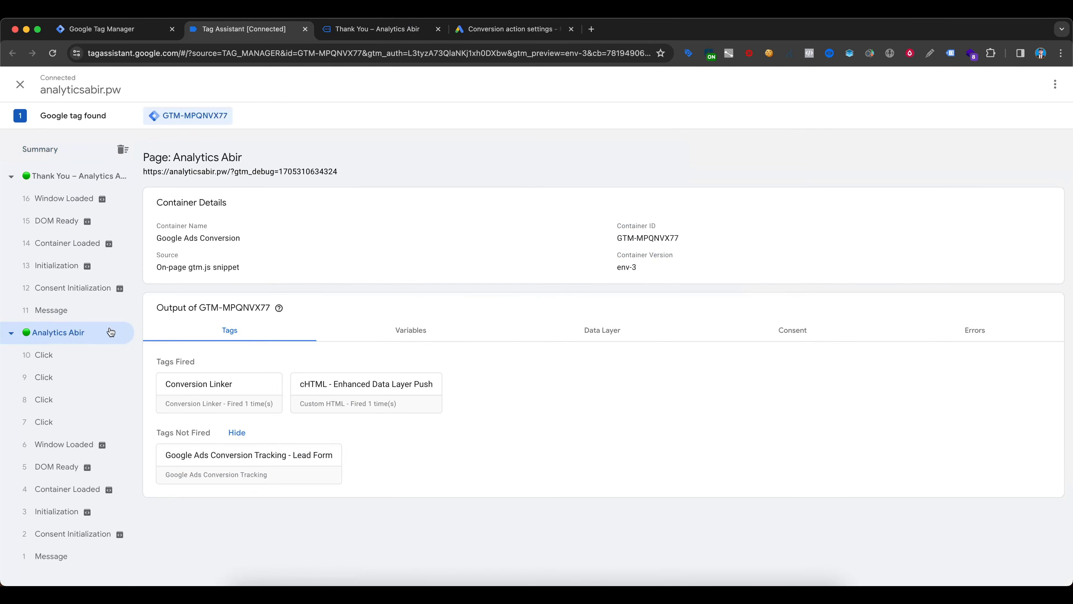
pyautogui.click(397, 332)
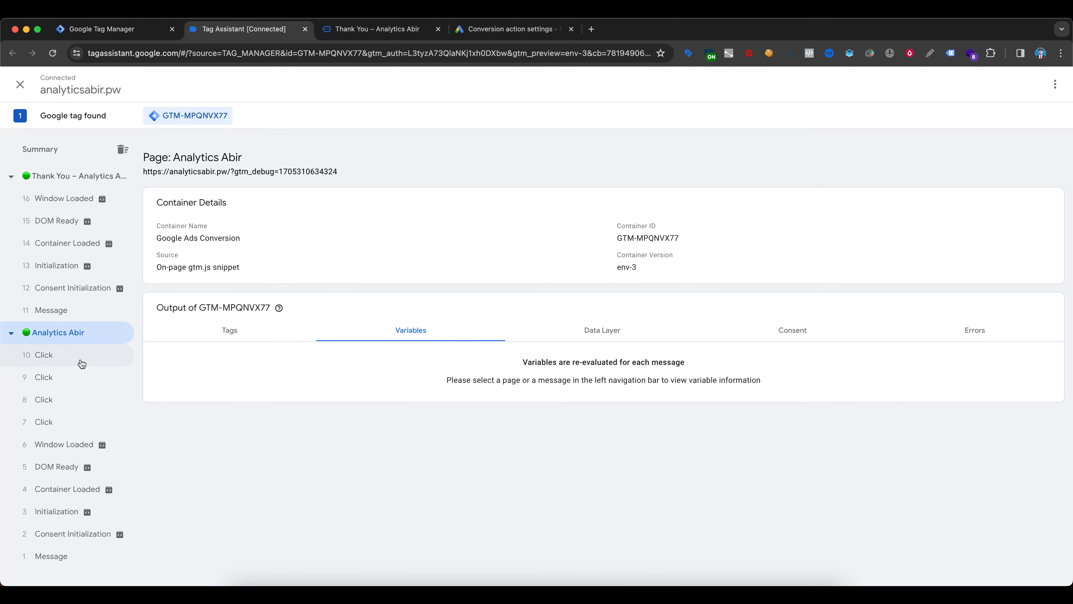
pyautogui.click(70, 357)
pyautogui.scroll(-2, 448, 334)
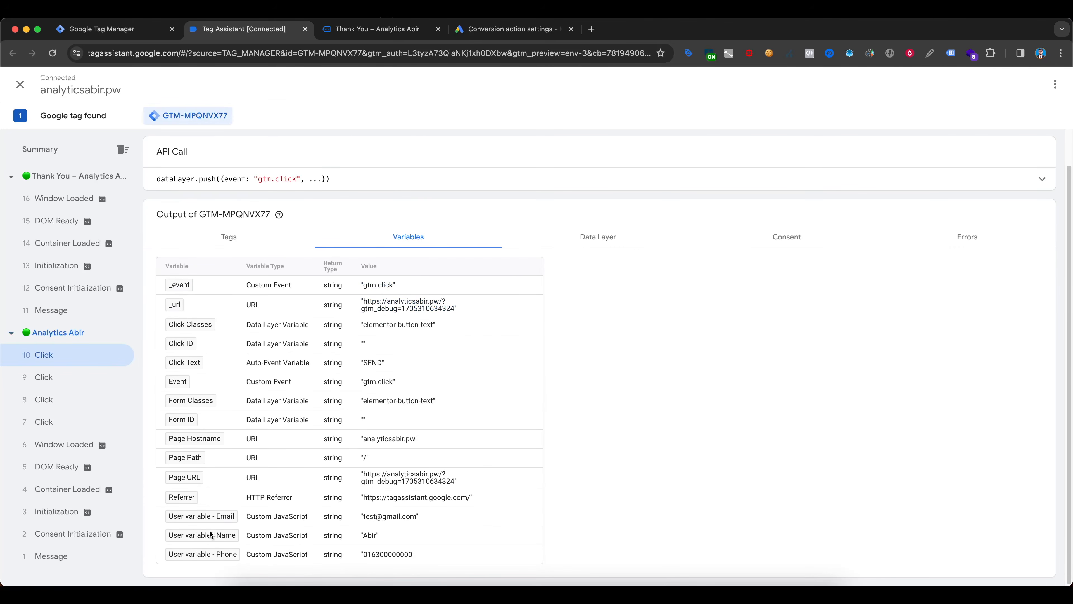
pyautogui.moveTo(362, 517); pyautogui.dragTo(453, 516)
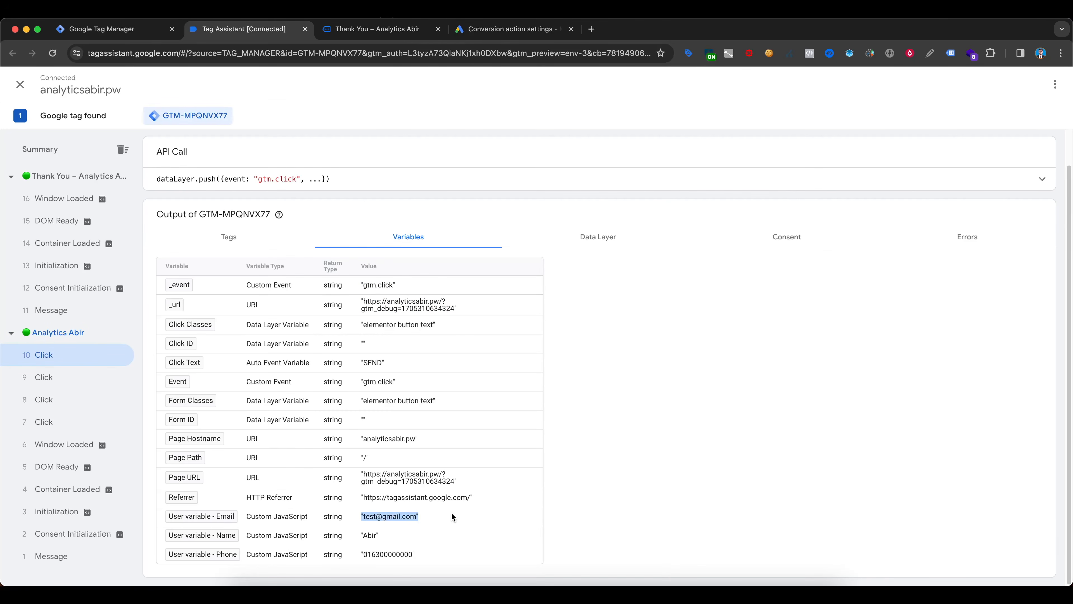
pyautogui.click(398, 534)
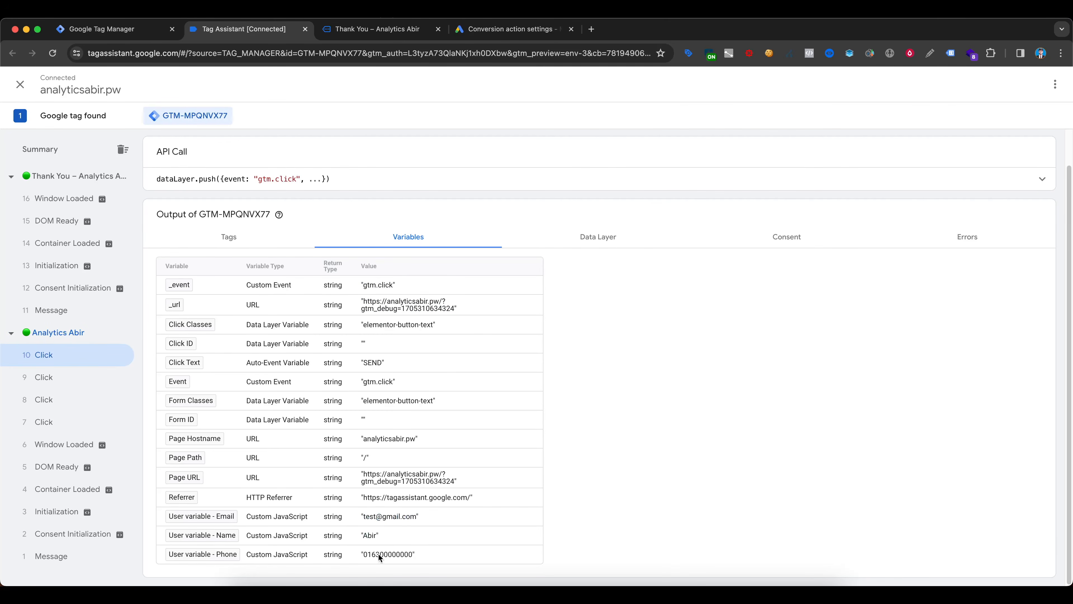
pyautogui.moveTo(366, 556); pyautogui.dragTo(460, 554)
pyautogui.click(441, 549)
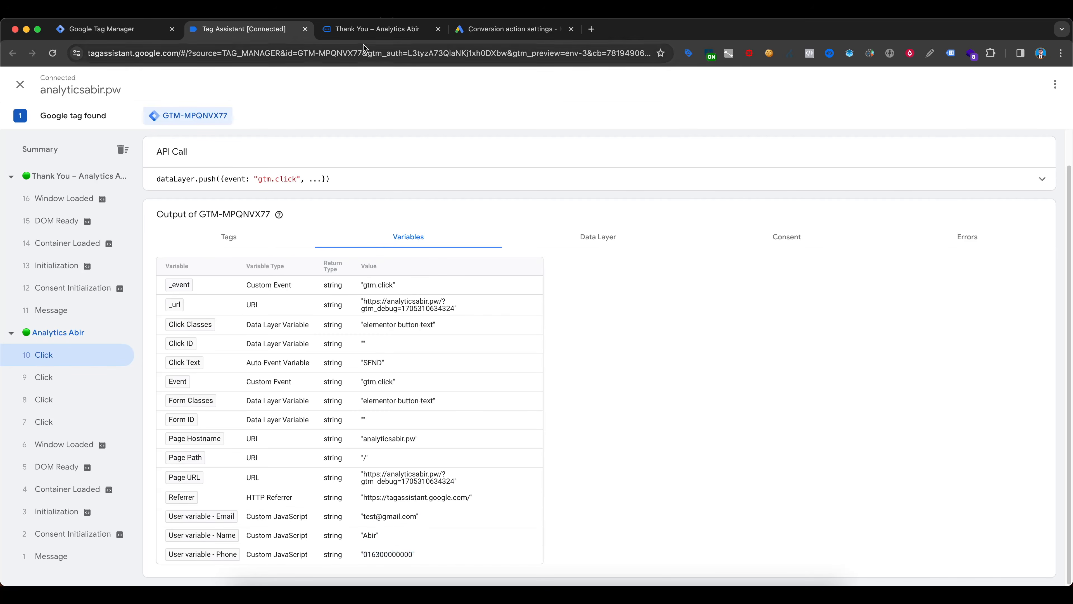
pyautogui.click(374, 28)
pyautogui.rightClick(343, 548)
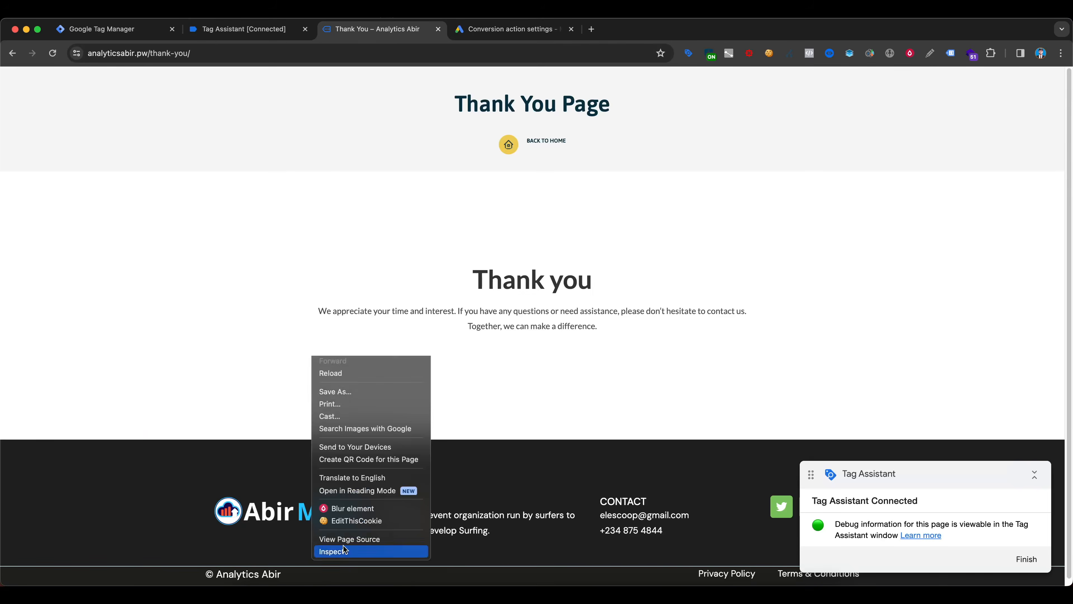
pyautogui.click(347, 549)
pyautogui.click(307, 350)
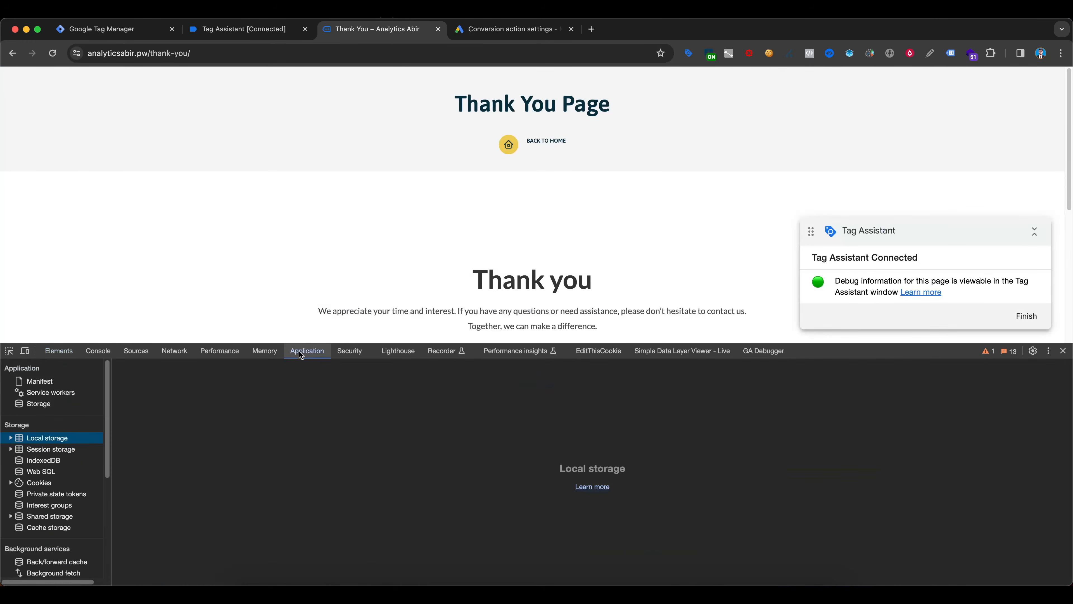
pyautogui.click(11, 438)
pyautogui.click(42, 449)
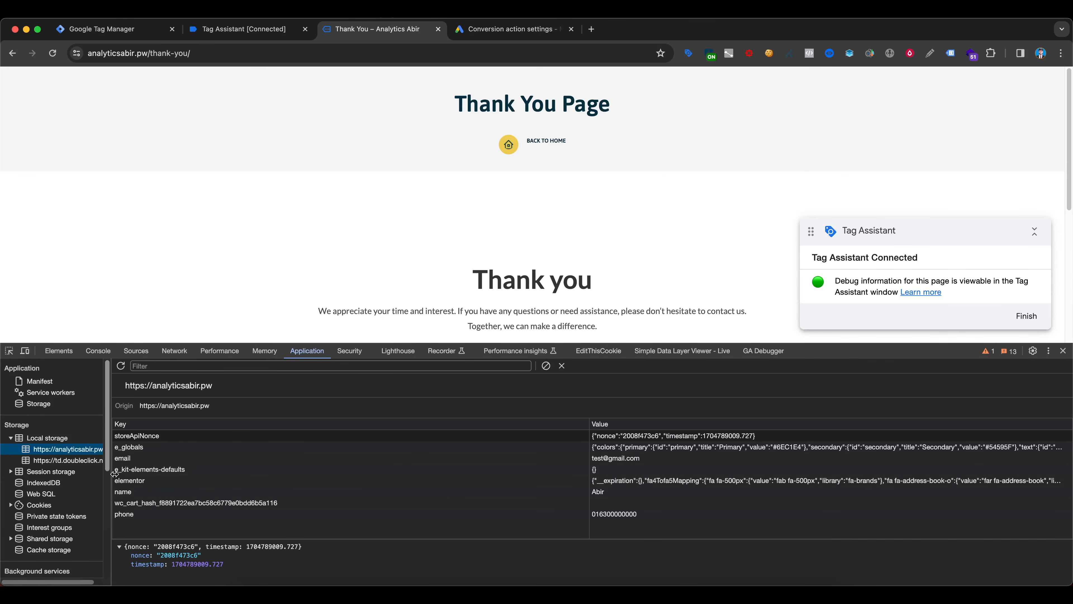
pyautogui.click(51, 460)
pyautogui.click(52, 454)
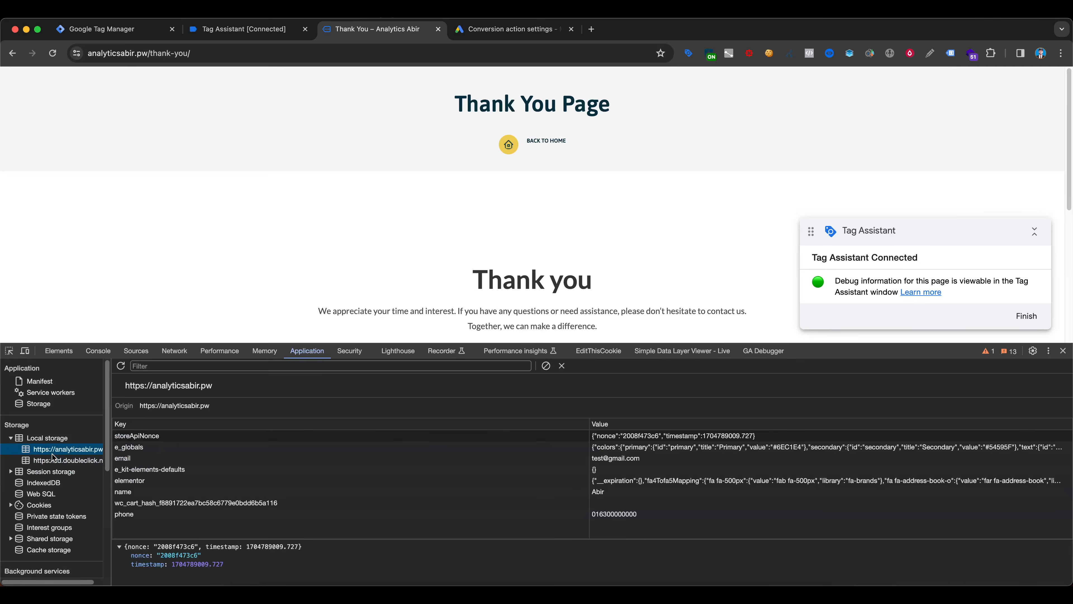
# - Examine the stored values of the email, name and phone keys, and close the developer tools
pyautogui.click(173, 458)
pyautogui.click(144, 492)
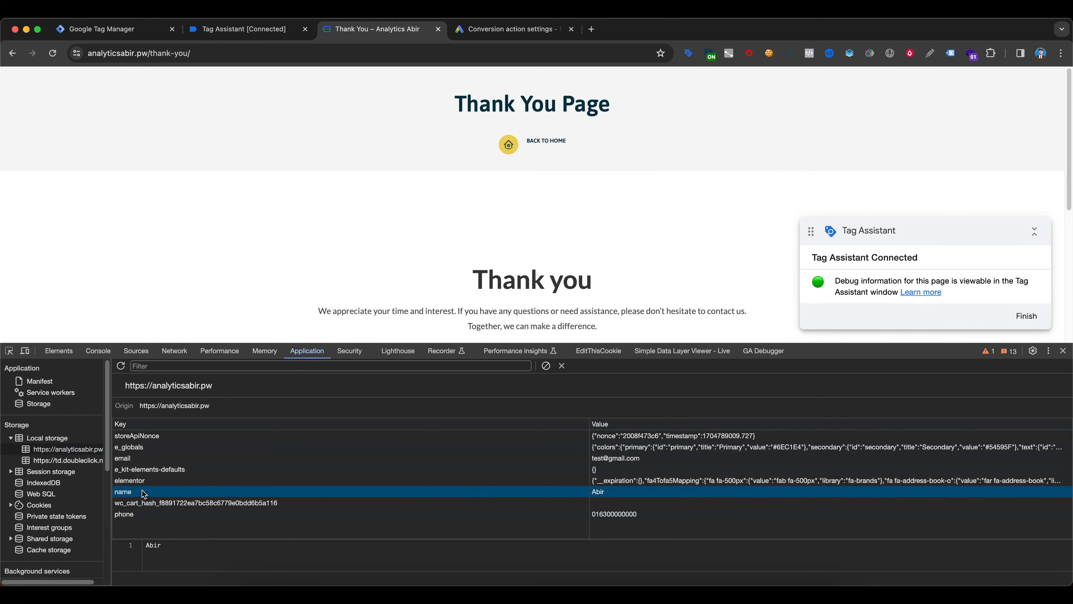
pyautogui.click(152, 514)
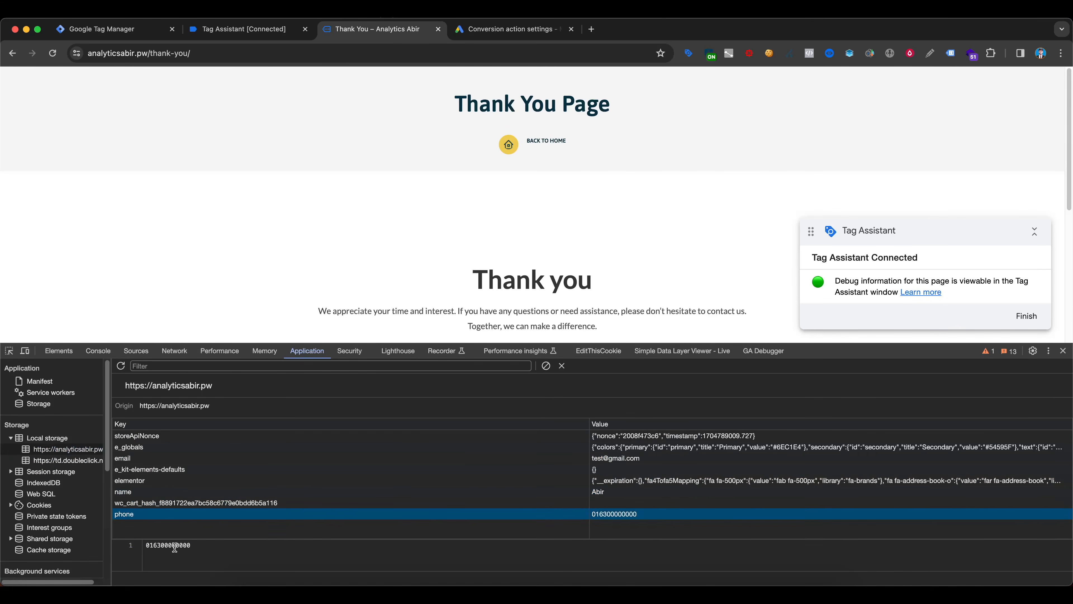
pyautogui.click(155, 546)
pyautogui.moveTo(154, 546); pyautogui.dragTo(204, 547)
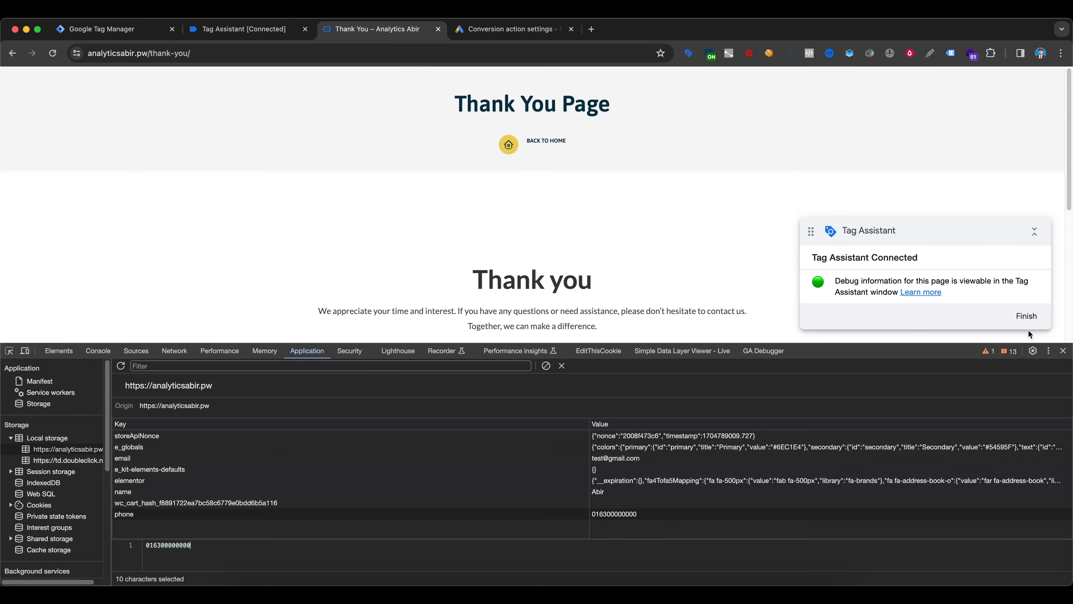
pyautogui.click(1063, 351)
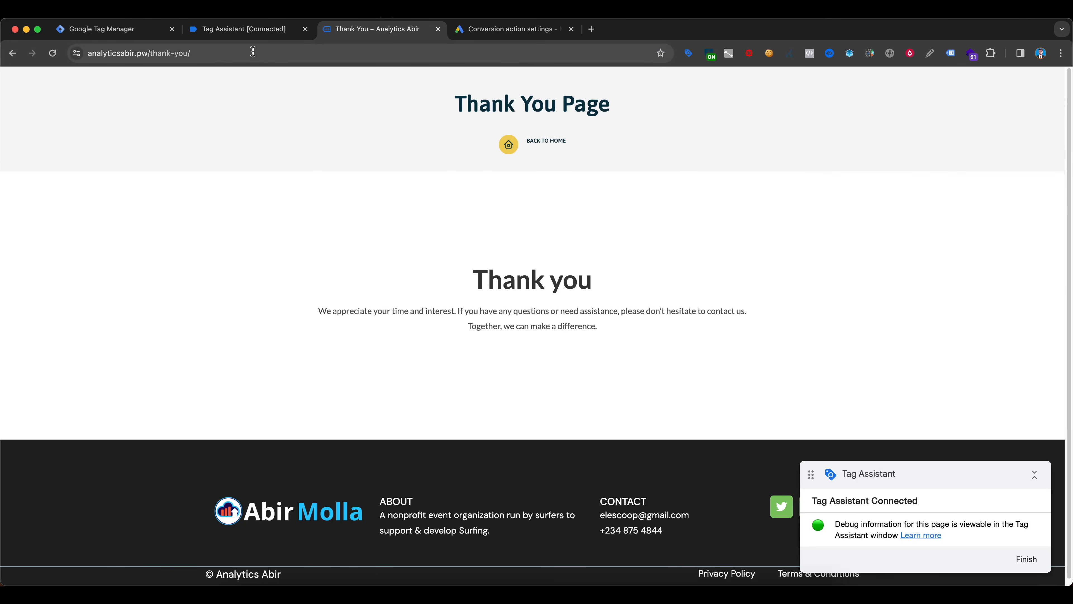
# - Switch to Google Tag Manager and start a new user-defined variable of type User-Provided Data
pyautogui.click(231, 31)
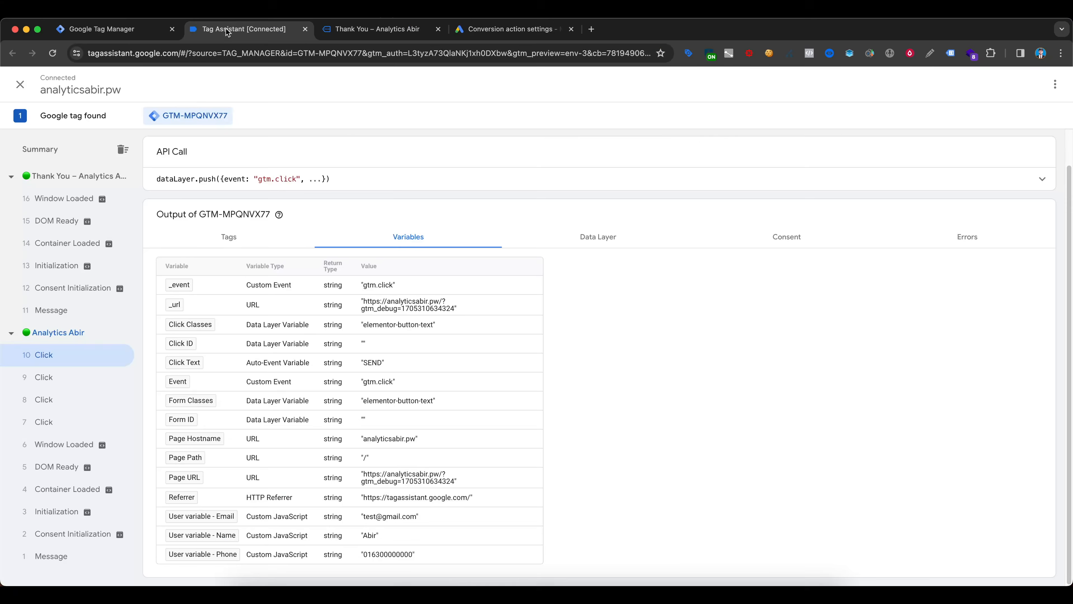
pyautogui.click(123, 31)
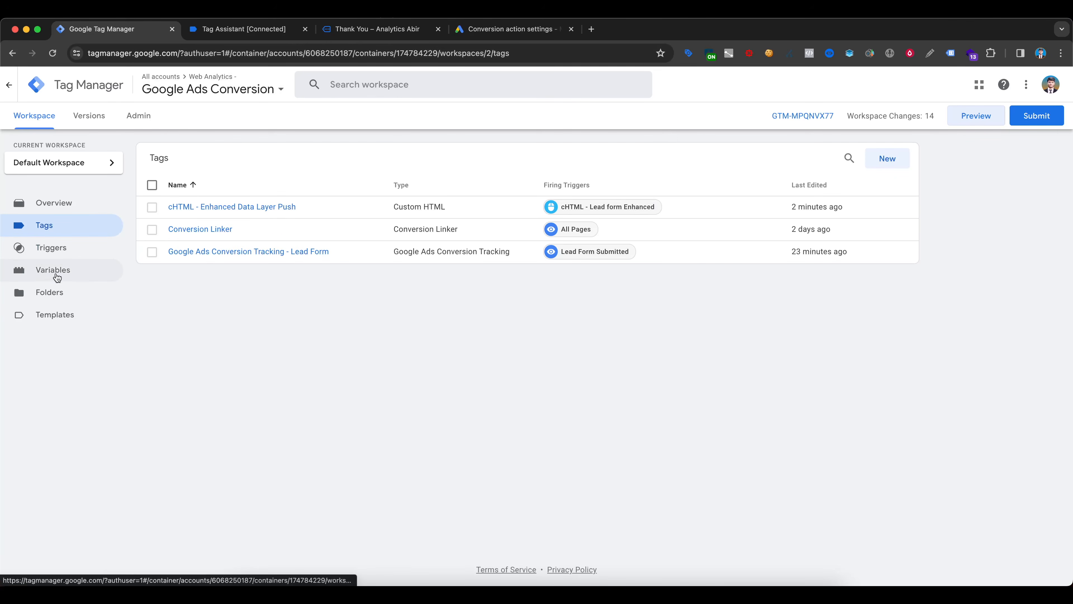
pyautogui.click(48, 274)
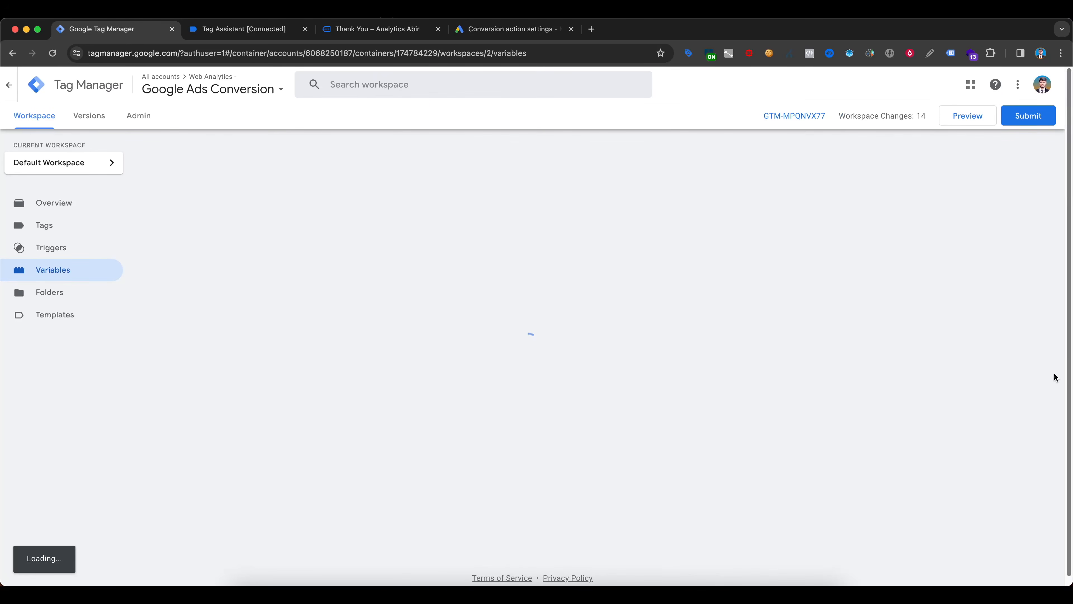
pyautogui.scroll(-1, 935, 363)
pyautogui.click(889, 437)
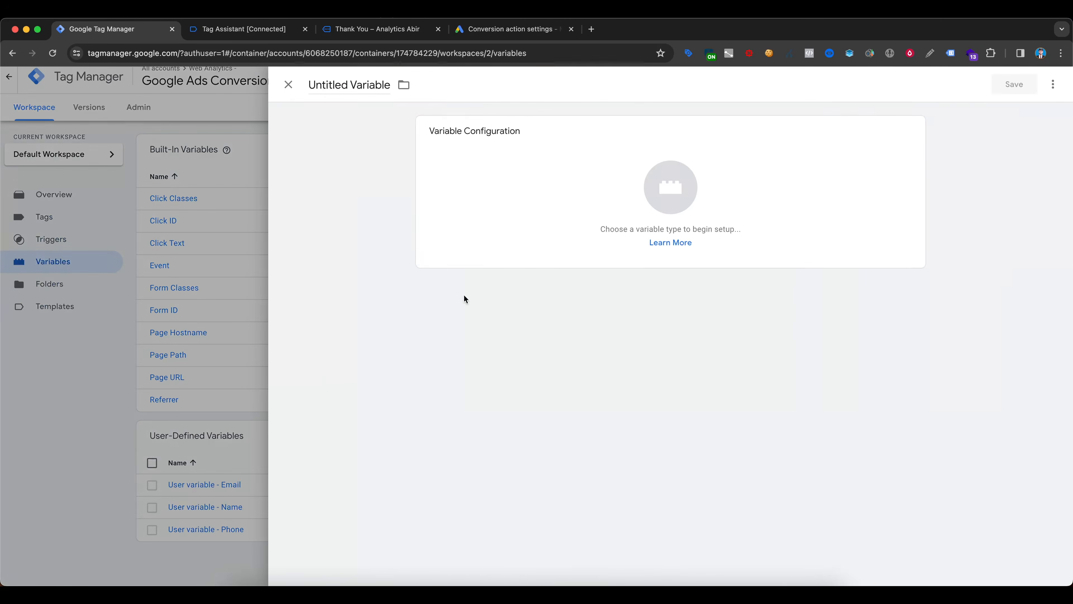
pyautogui.click(481, 206)
pyautogui.scroll(-3, 913, 172)
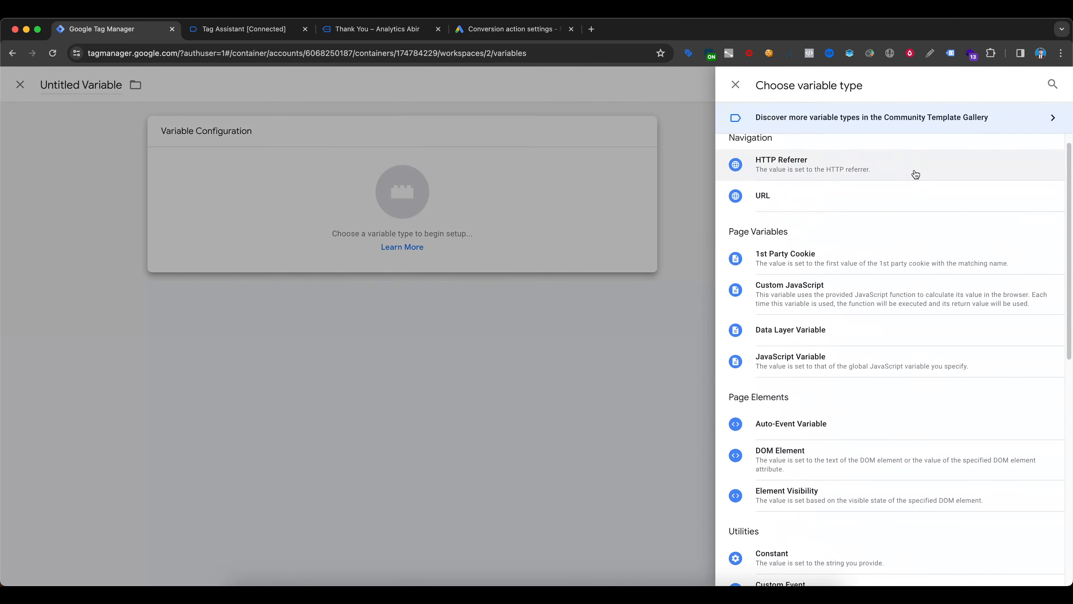
pyautogui.scroll(-6, 917, 174)
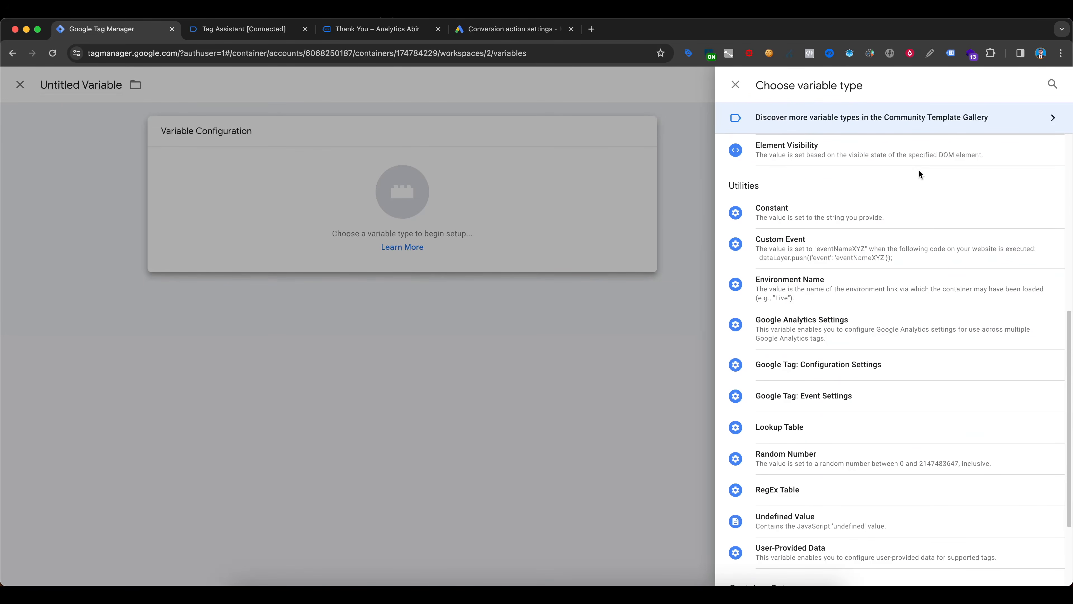
pyautogui.scroll(-1, 918, 174)
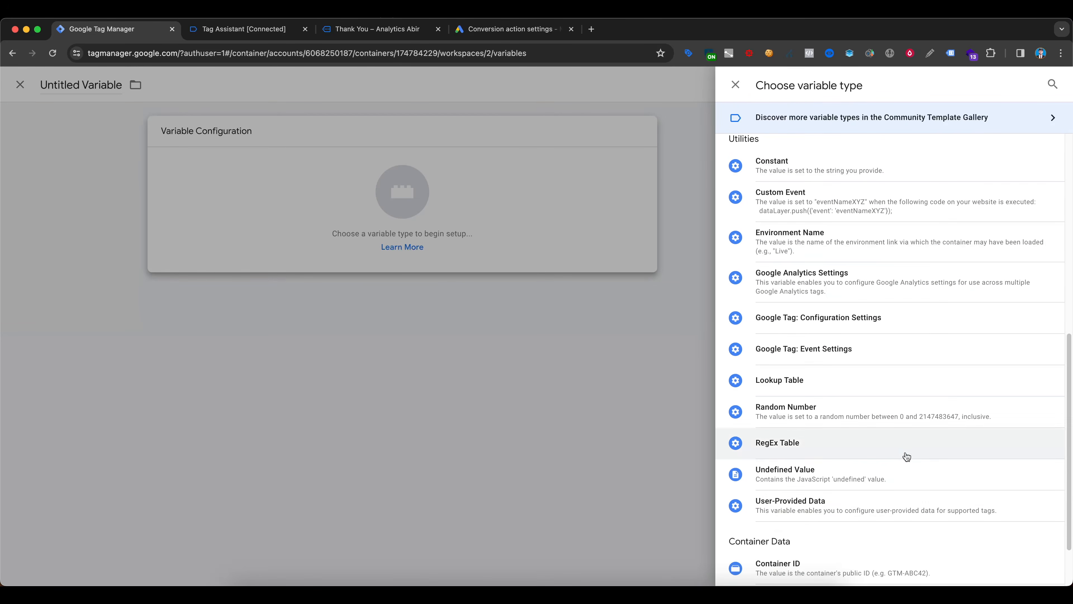
pyautogui.click(872, 510)
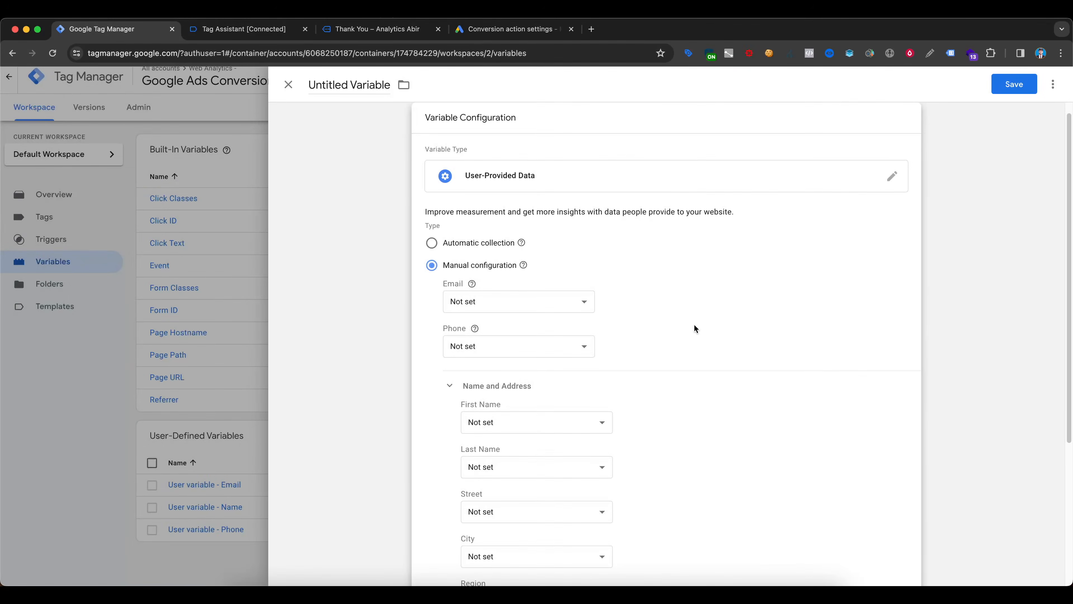
# - Map the manual configuration's Email to {{User variable - Email}}, Phone to {{User variable - Phone}} and First Name to {{User variable - Name}}
pyautogui.click(487, 250)
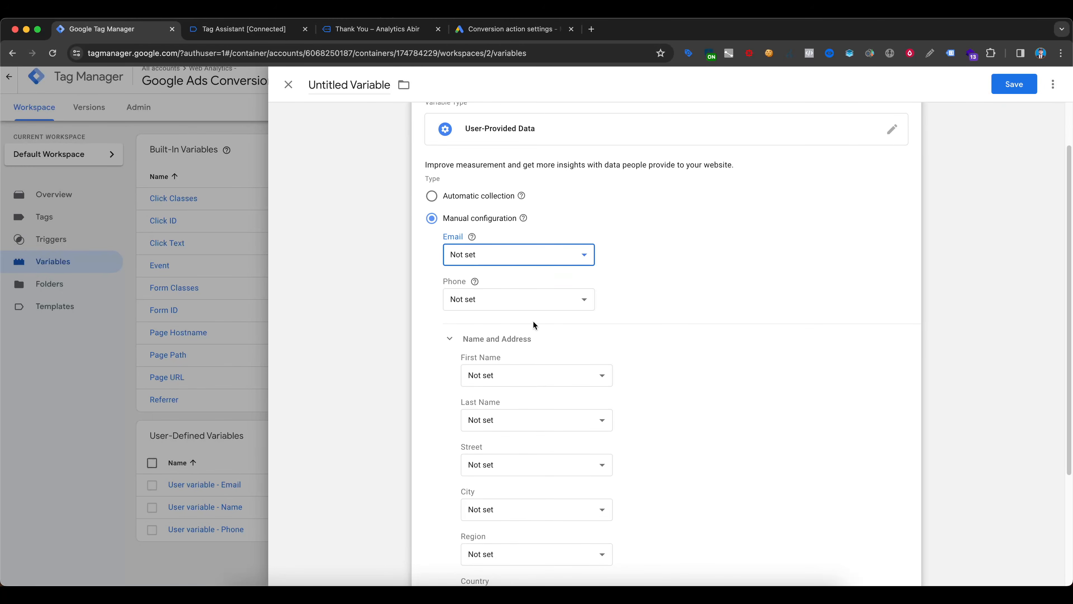
pyautogui.click(516, 404)
pyautogui.moveTo(474, 285)
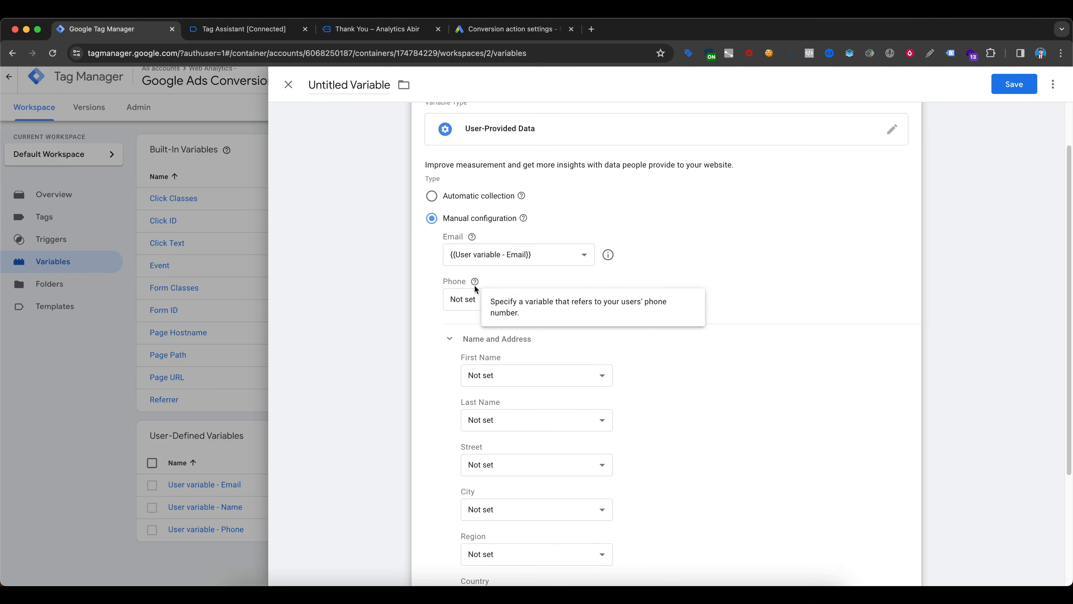
pyautogui.click(489, 303)
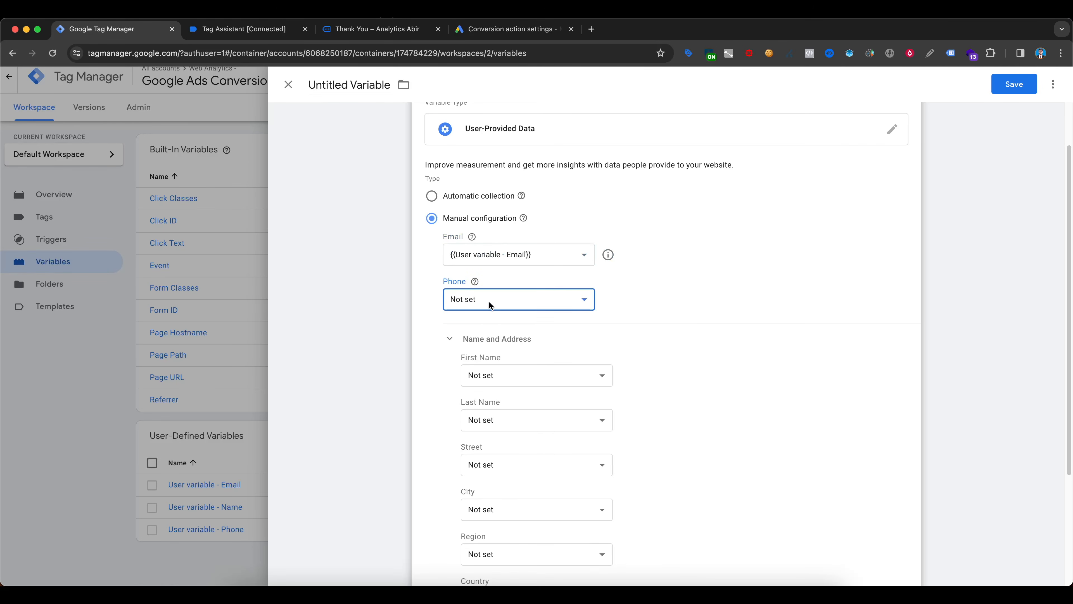
pyautogui.click(532, 464)
pyautogui.scroll(-2, 738, 284)
pyautogui.click(483, 268)
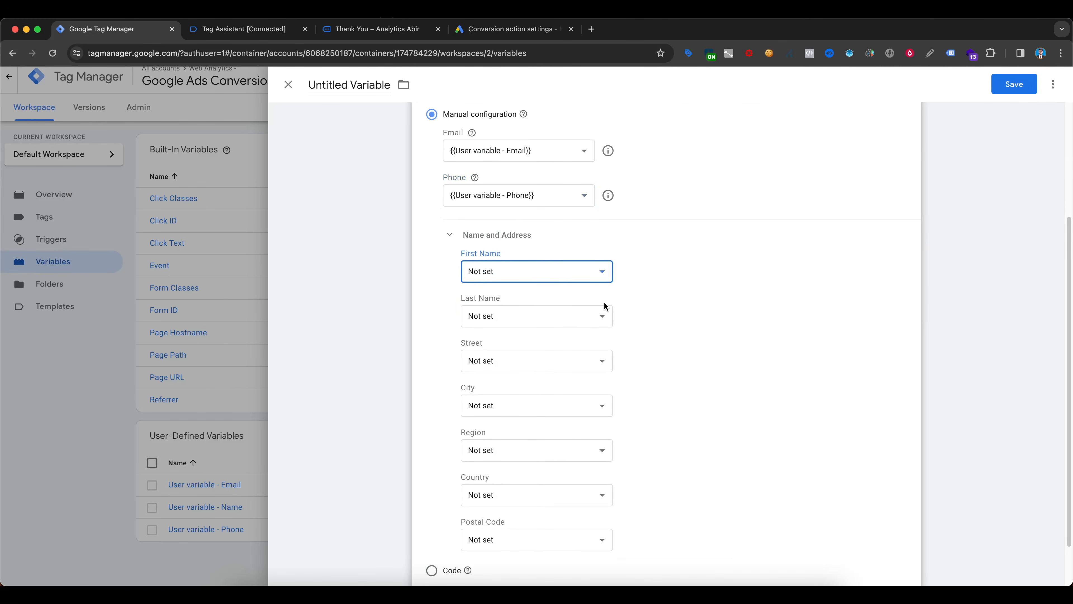
pyautogui.click(557, 425)
# - Save the variable under the name User-Provided Data - for Google ads
pyautogui.scroll(3, 647, 108)
pyautogui.click(1014, 85)
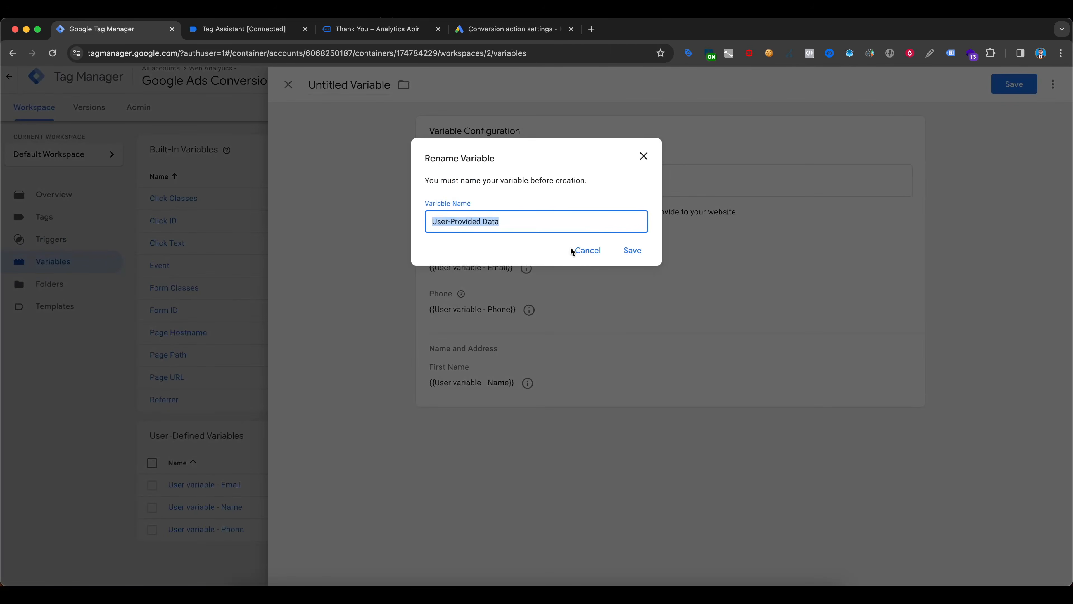
pyautogui.click(569, 221)
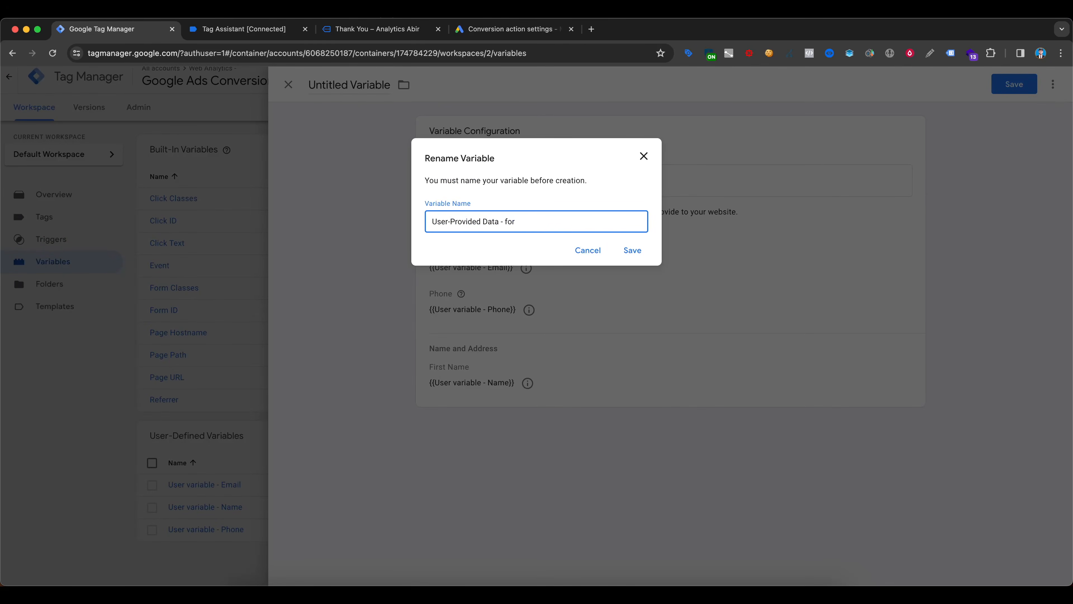
pyautogui.click(621, 251)
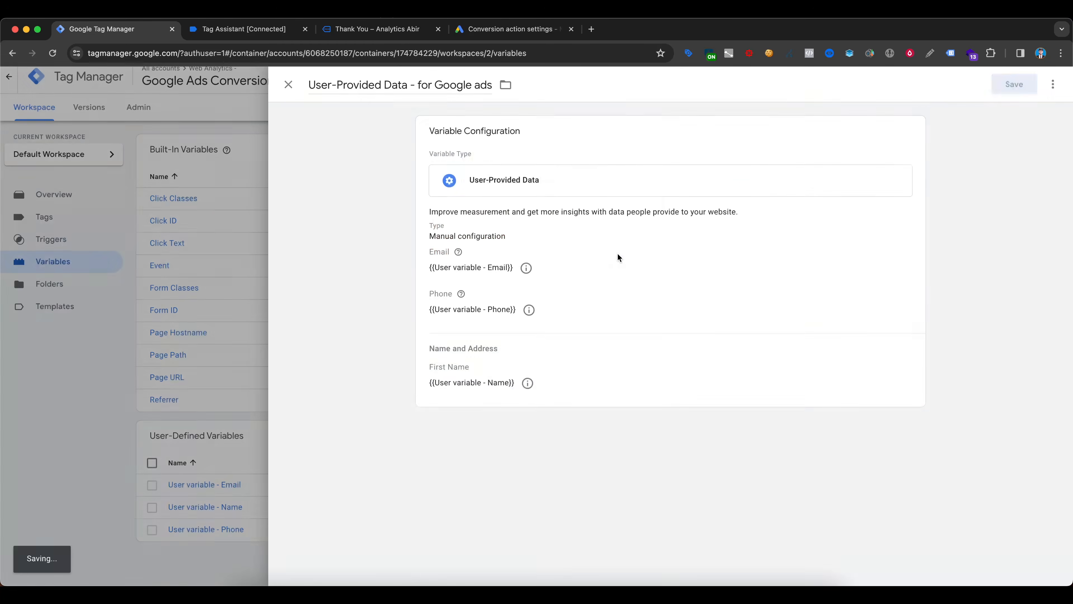
# - Return to the site's Contact Us page and review the form's name, phone and email fields
pyautogui.click(251, 31)
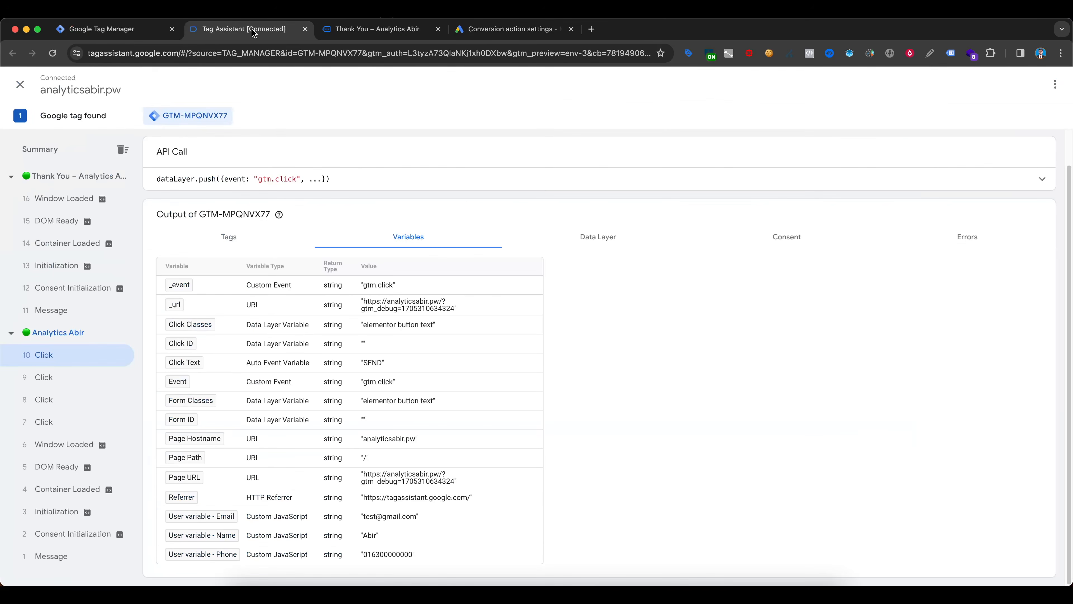
pyautogui.click(372, 28)
pyautogui.click(540, 144)
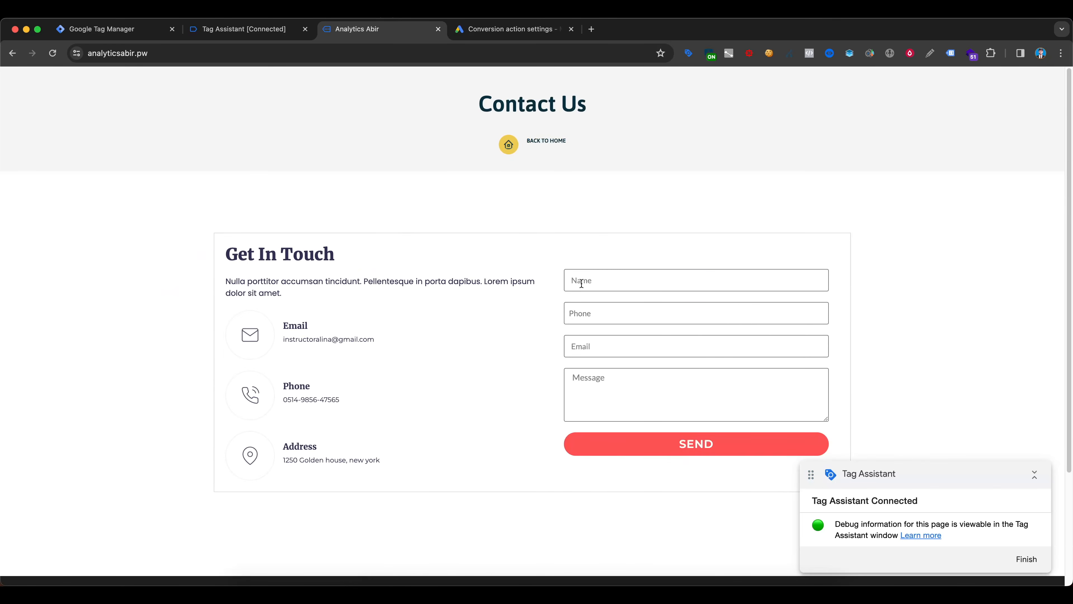
pyautogui.click(800, 280)
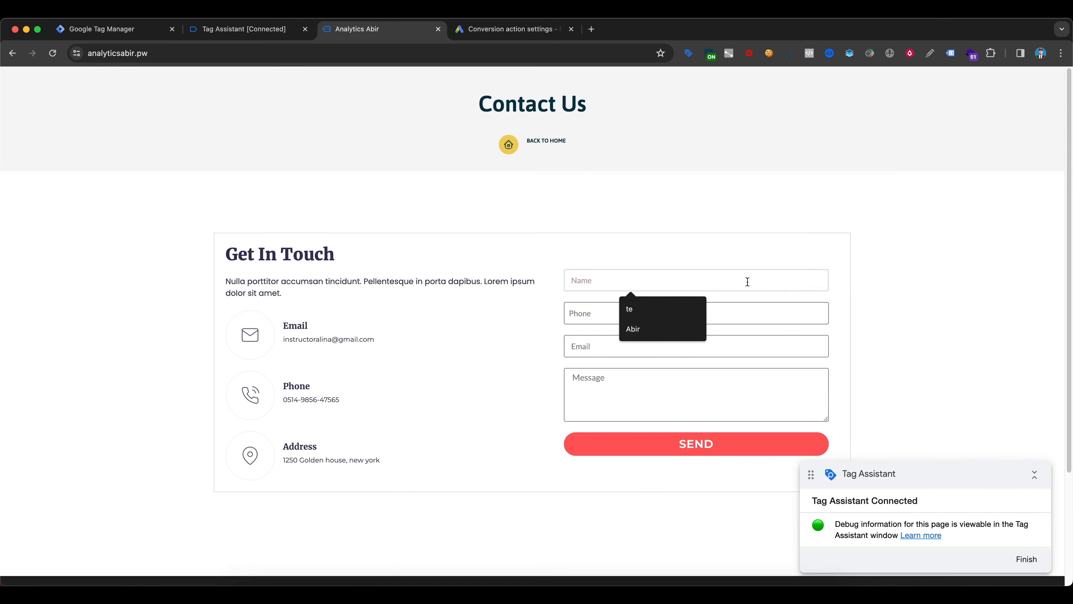
pyautogui.click(592, 313)
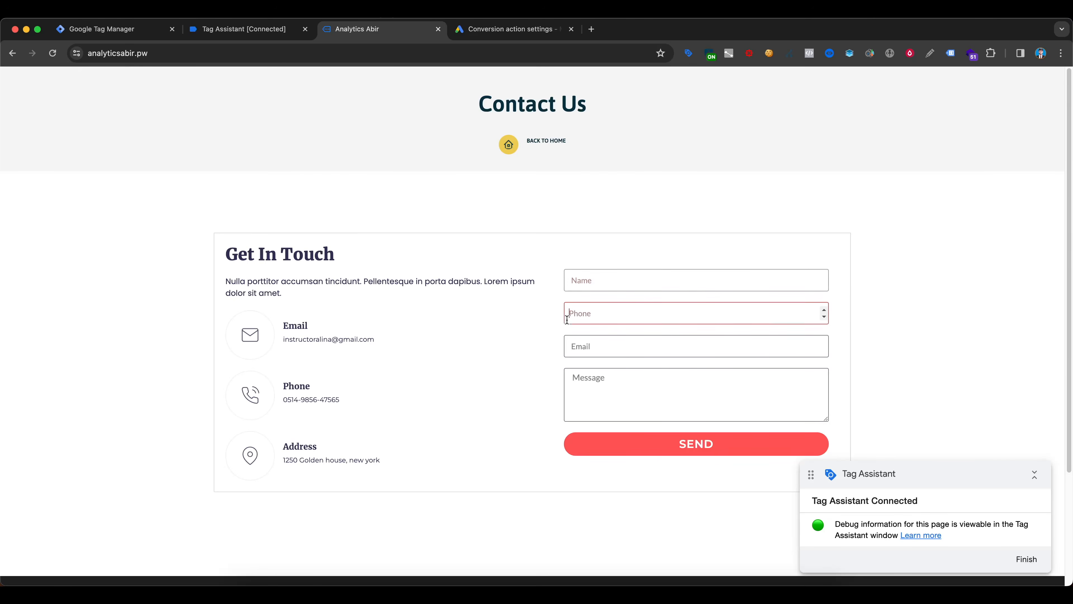
pyautogui.click(615, 355)
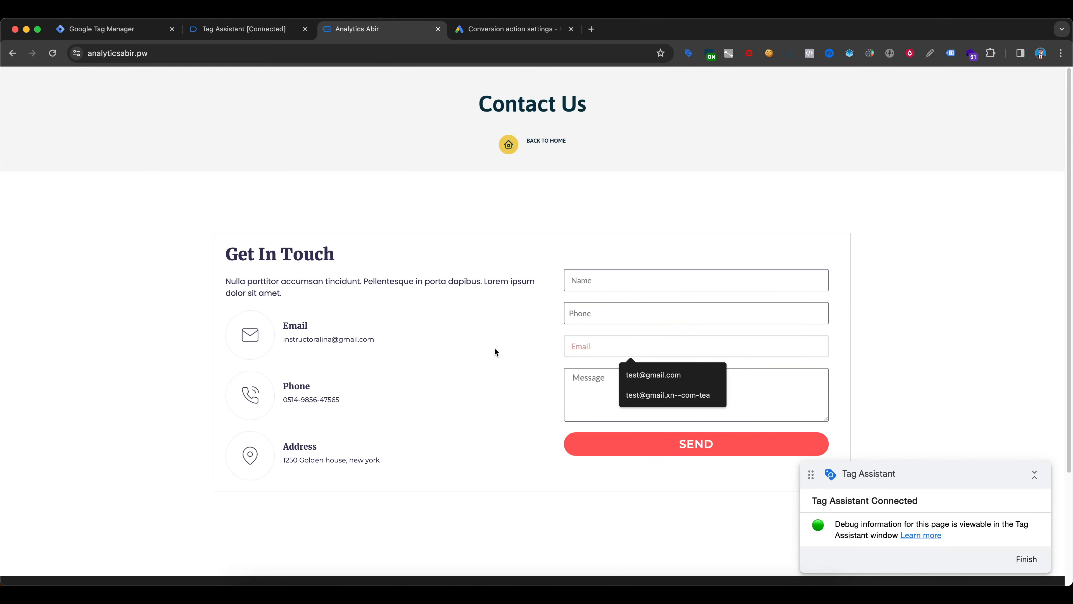
pyautogui.click(491, 356)
# - In Google Tag Manager, make the Google Ads Conversion Tracking - Lead Form tag include user-provided data from {{User-Provided Data - for Google ads}} and save it
pyautogui.press('super+1')
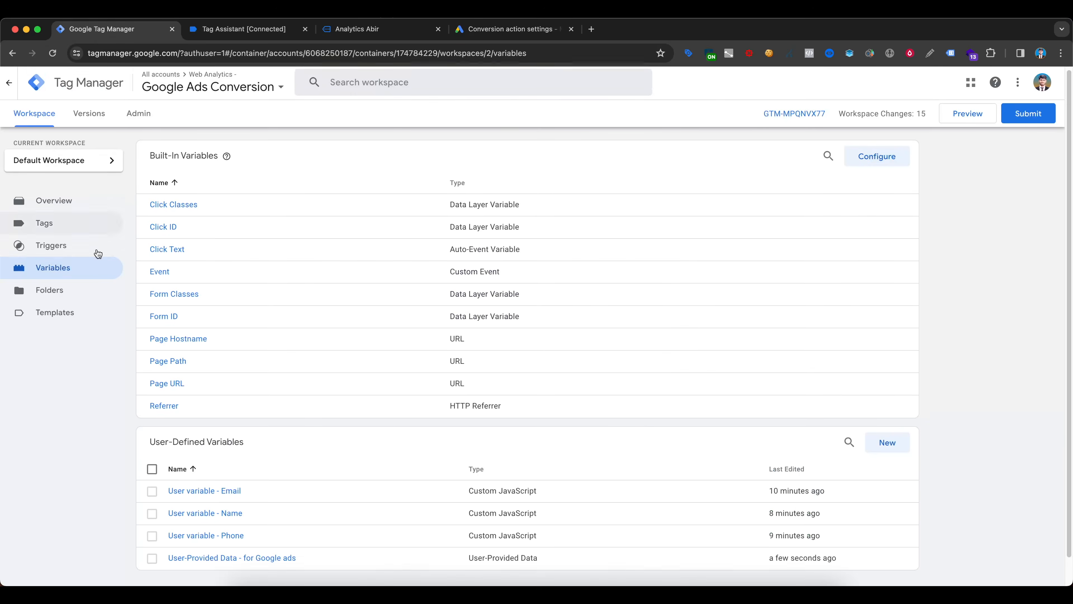
pyautogui.click(48, 223)
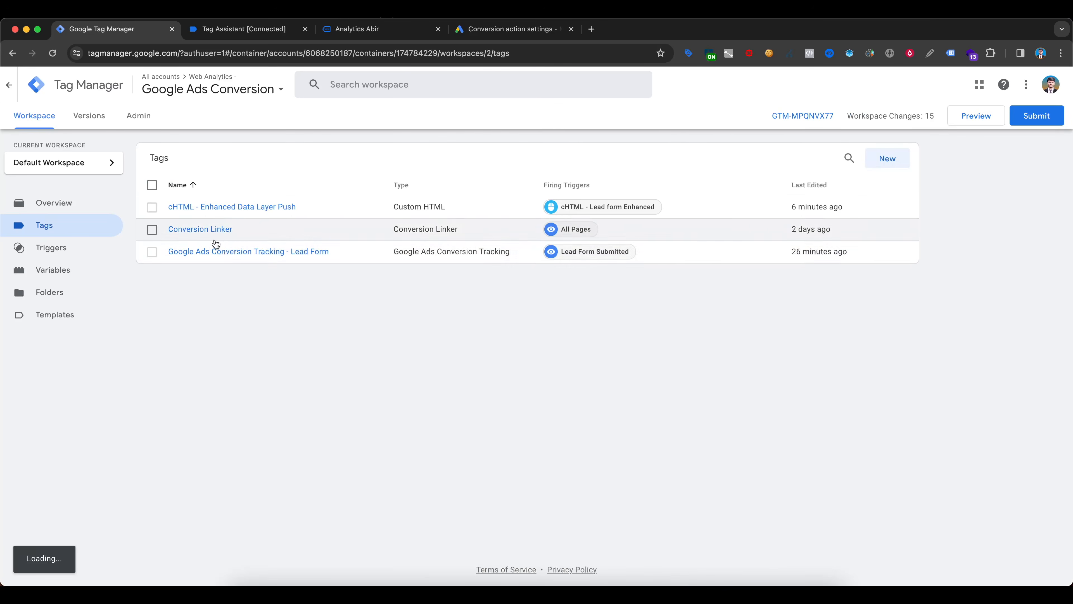
pyautogui.click(300, 254)
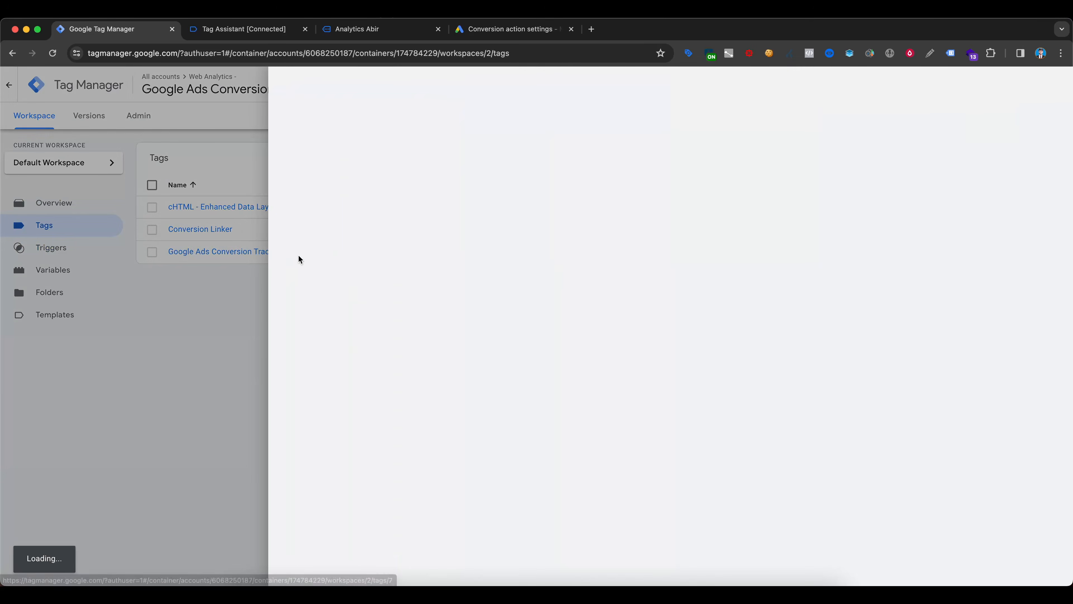
pyautogui.click(665, 301)
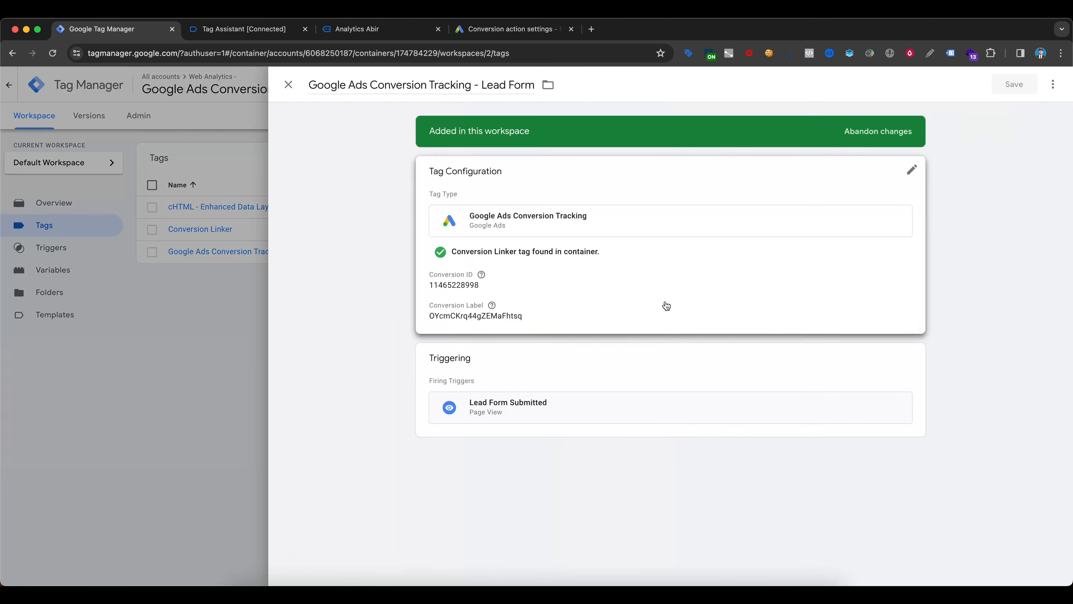
pyautogui.scroll(-3, 482, 349)
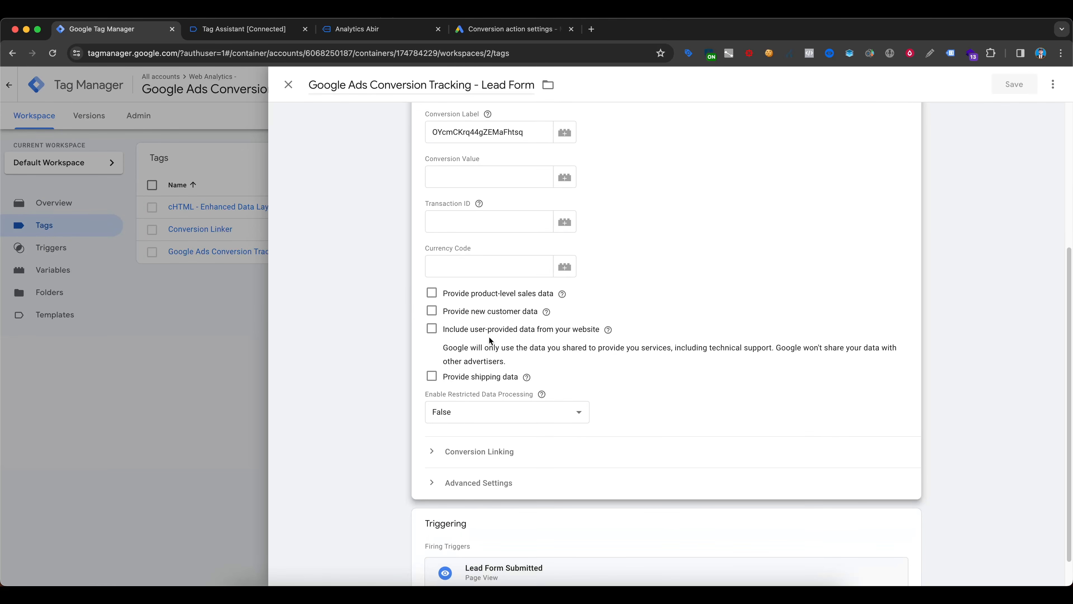
pyautogui.click(430, 330)
pyautogui.click(499, 385)
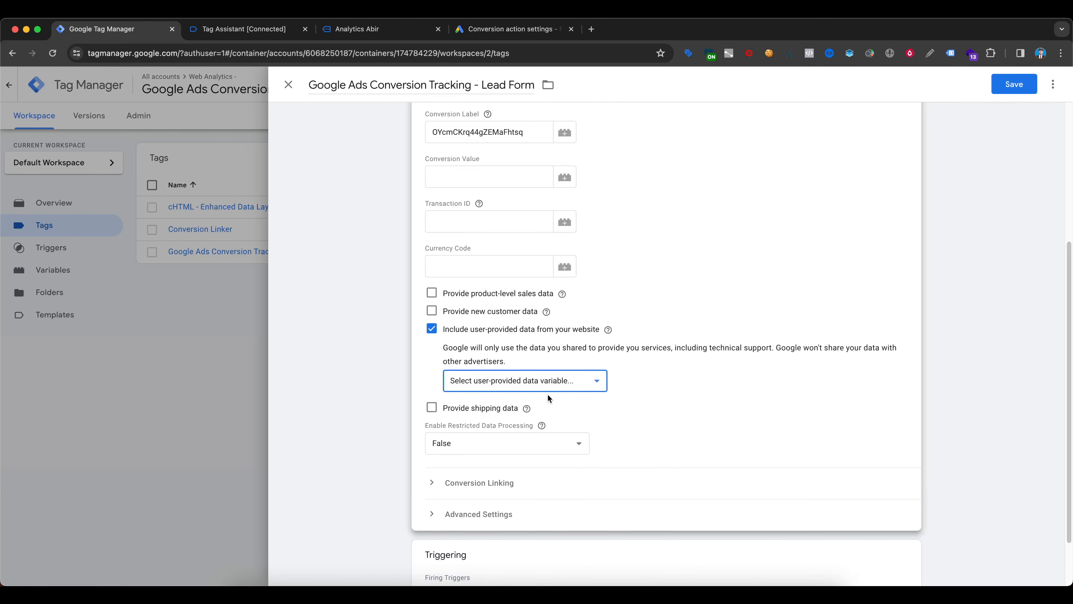
pyautogui.click(557, 388)
pyautogui.click(562, 395)
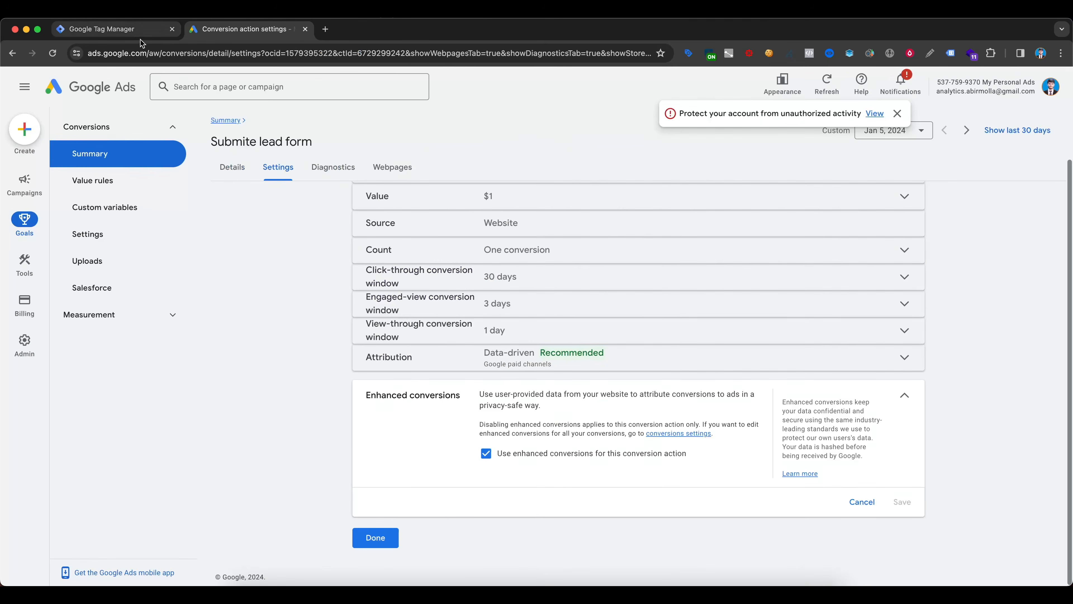
pyautogui.click(140, 38)
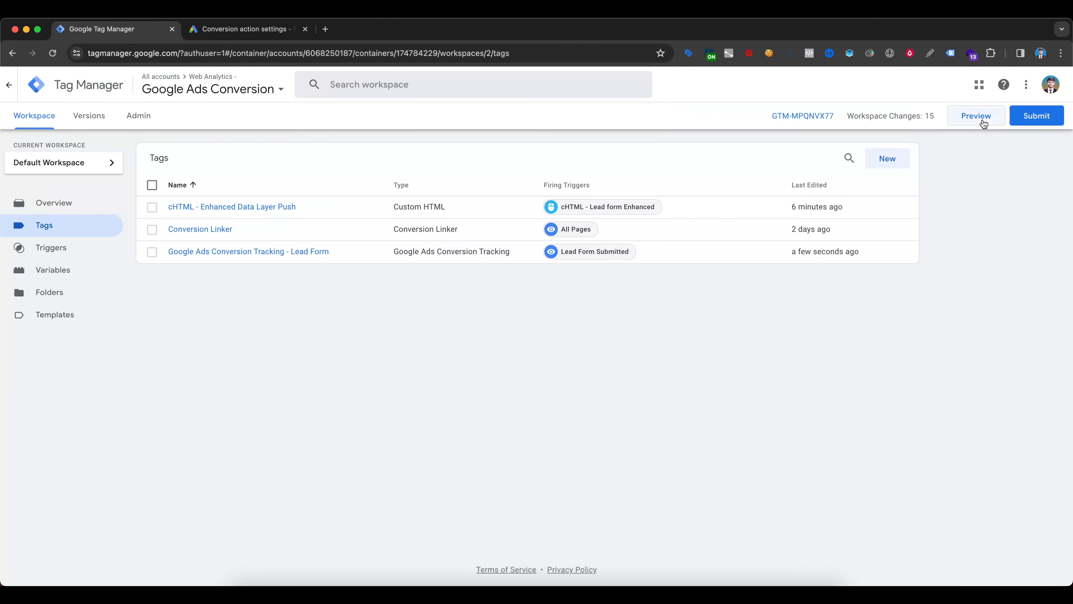
# - Publish the workspace changes to Live as a version named Google ads enhanced conversion
pyautogui.click(1036, 121)
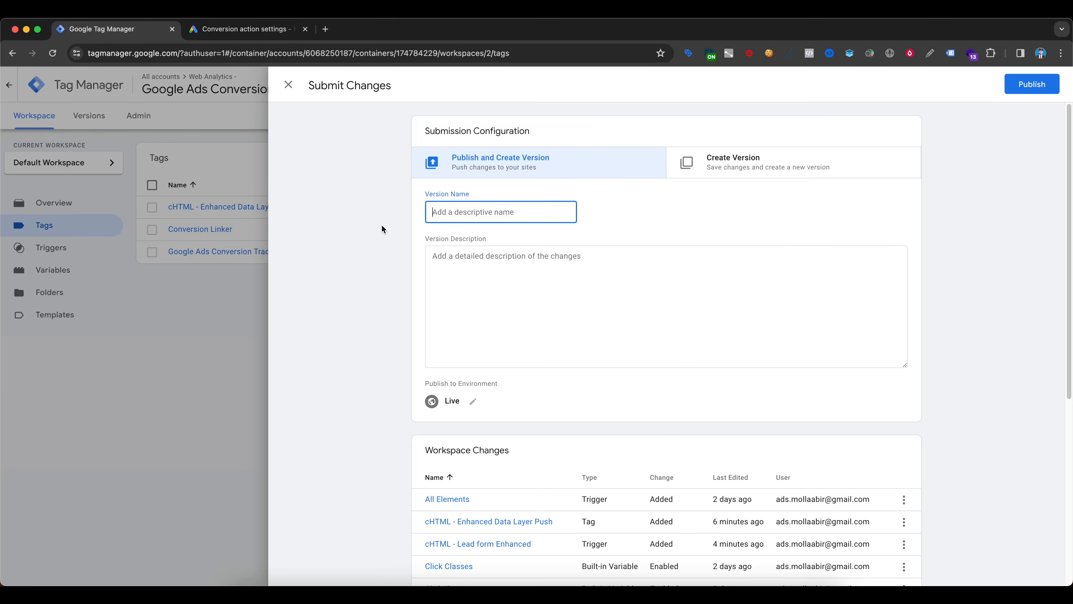
pyautogui.write('Google ads enhanced conversion')
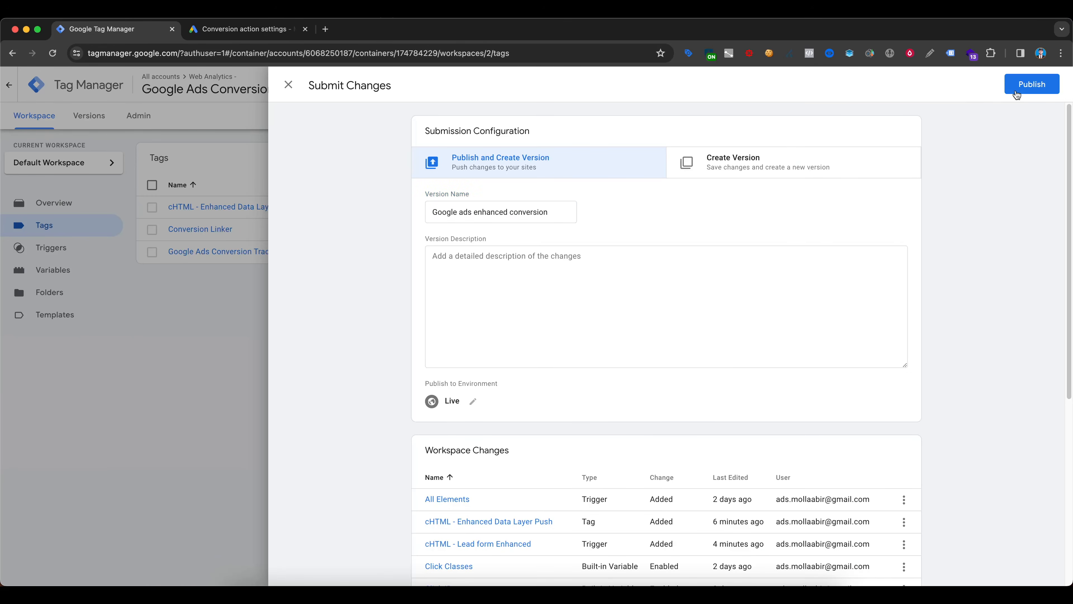
pyautogui.click(1031, 85)
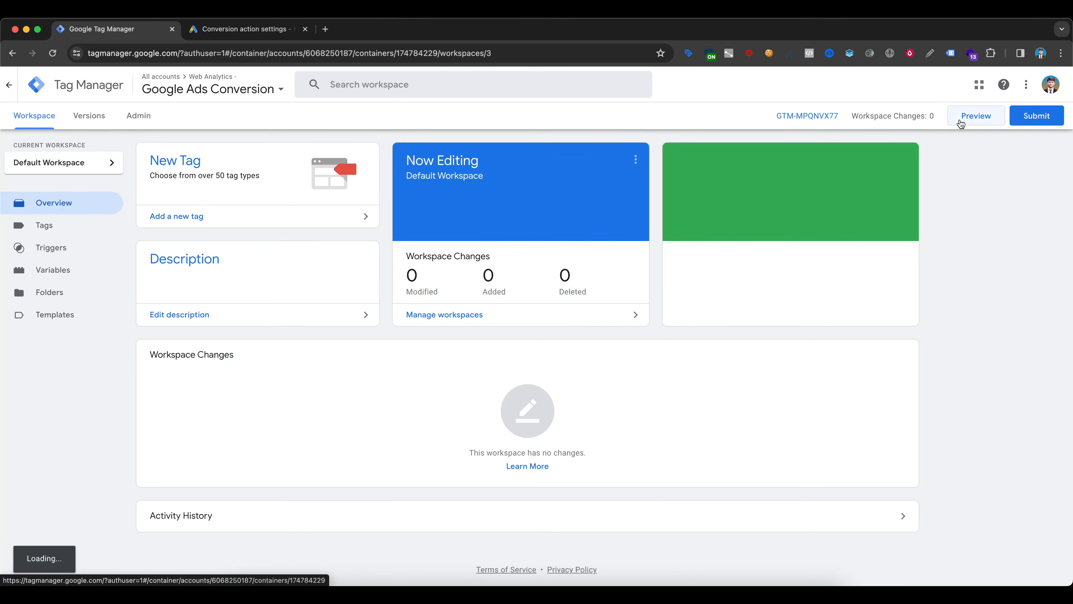
# - Preview the published container on the site and send the contact form with a test name, phone and email, leaving the message empty
pyautogui.click(975, 119)
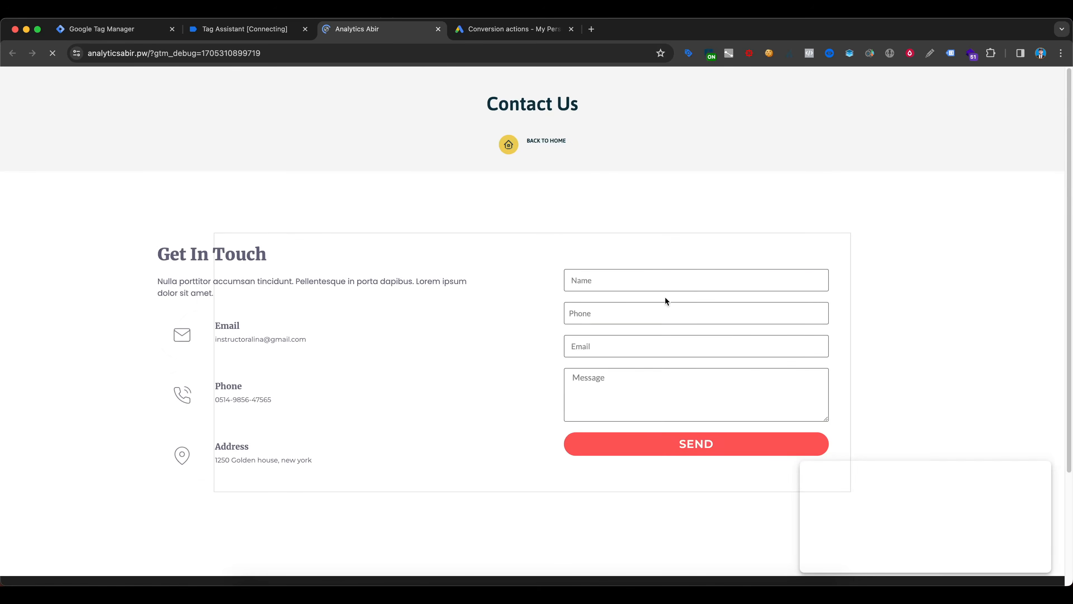
pyautogui.click(612, 281)
pyautogui.click(656, 332)
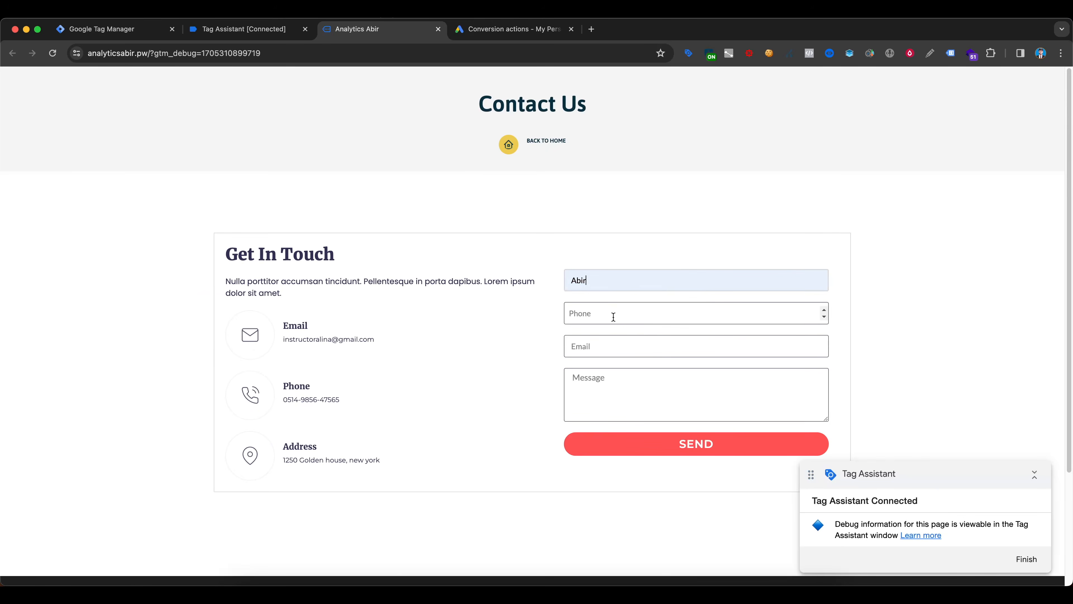
pyautogui.click(613, 313)
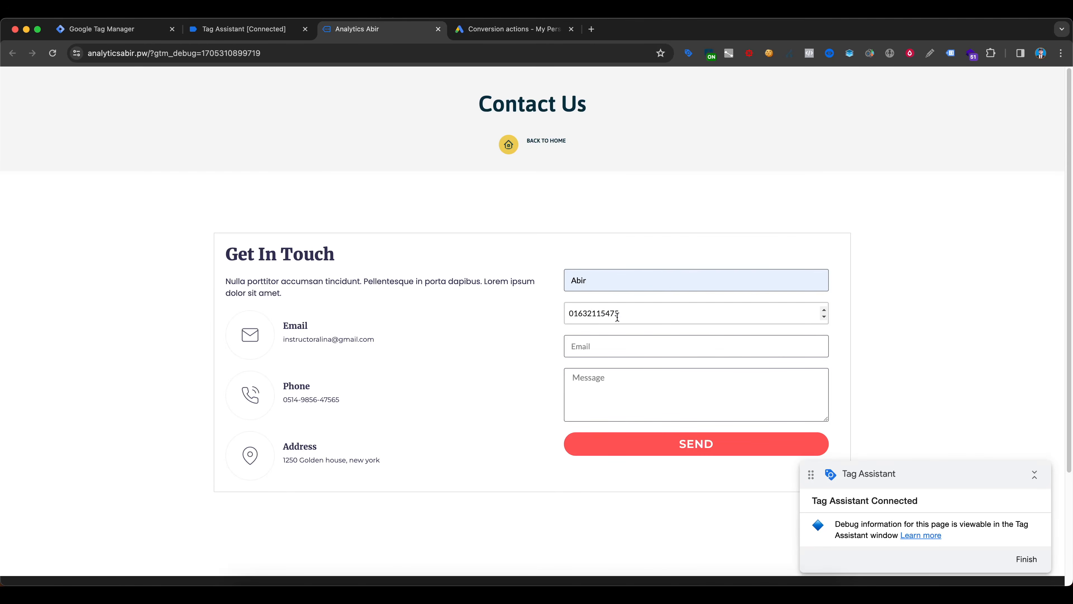
pyautogui.click(620, 349)
pyautogui.click(626, 374)
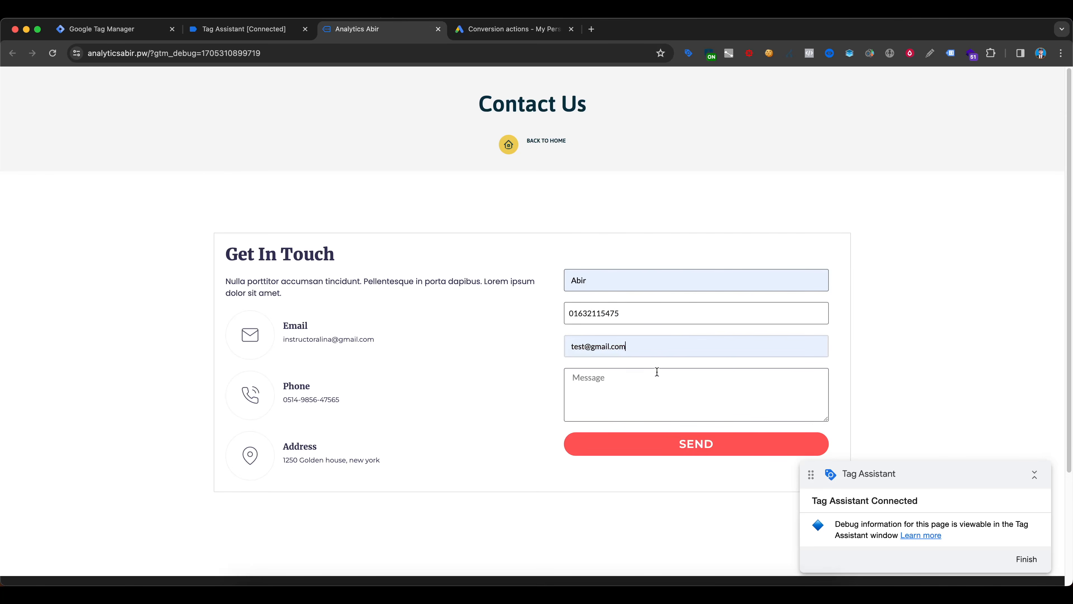
pyautogui.click(764, 455)
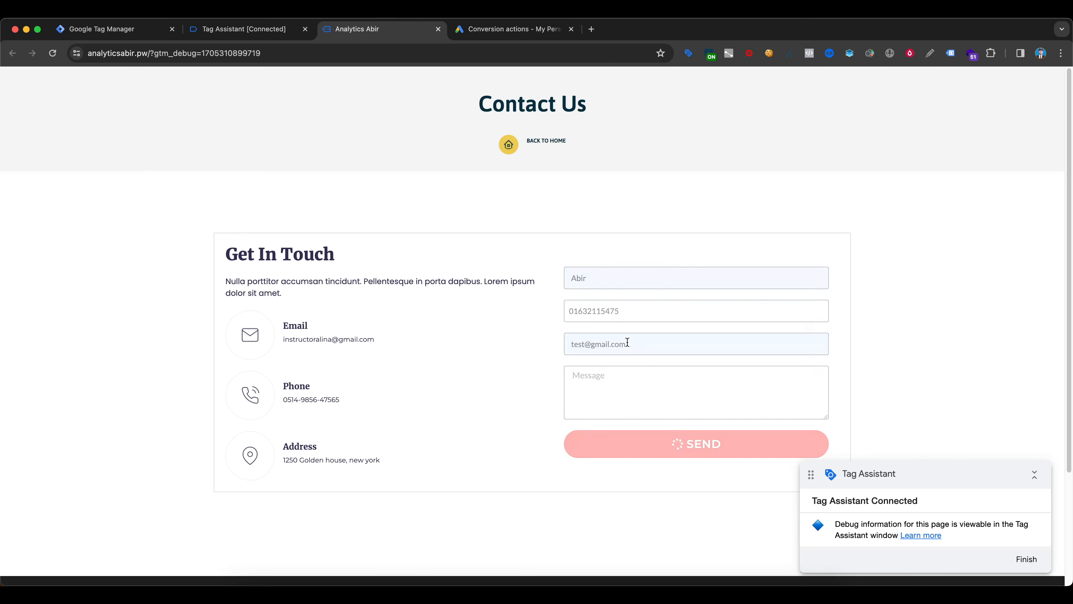
# - In Tag Assistant, inspect the Google Ads Conversion Tracking - Lead Form tag under the thank-you page's Container Loaded event, expanding its properties to check the user-provided data
pyautogui.press('super+2')
pyautogui.click(536, 279)
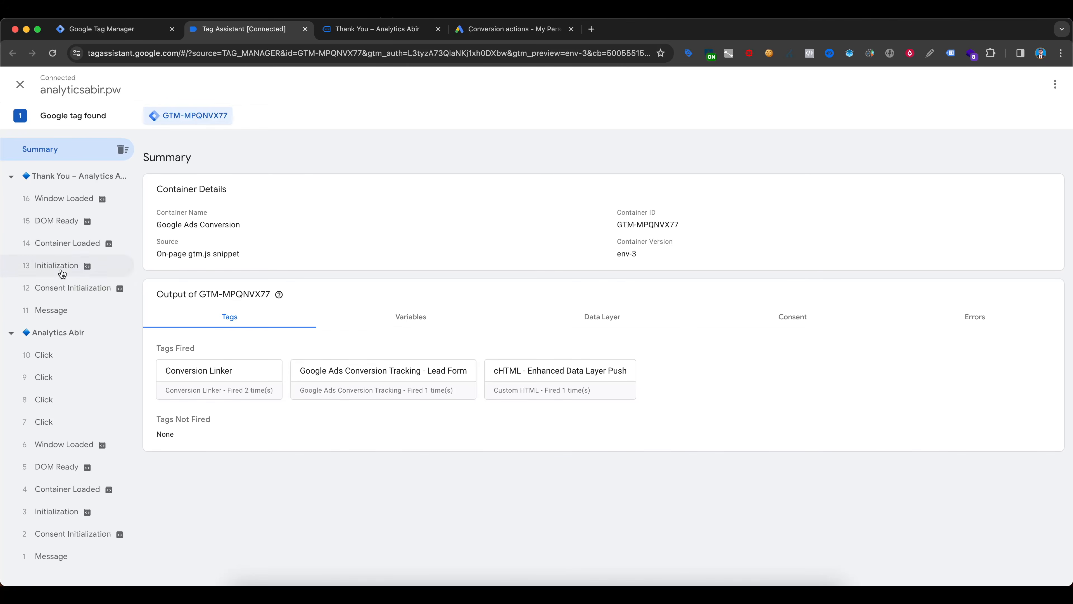
pyautogui.click(68, 243)
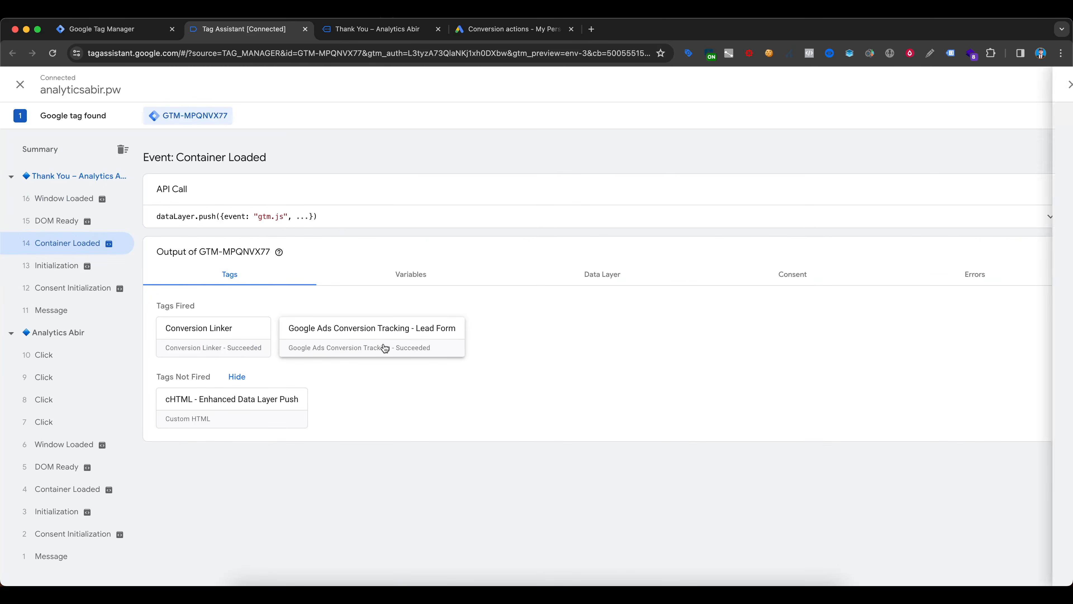
pyautogui.click(384, 347)
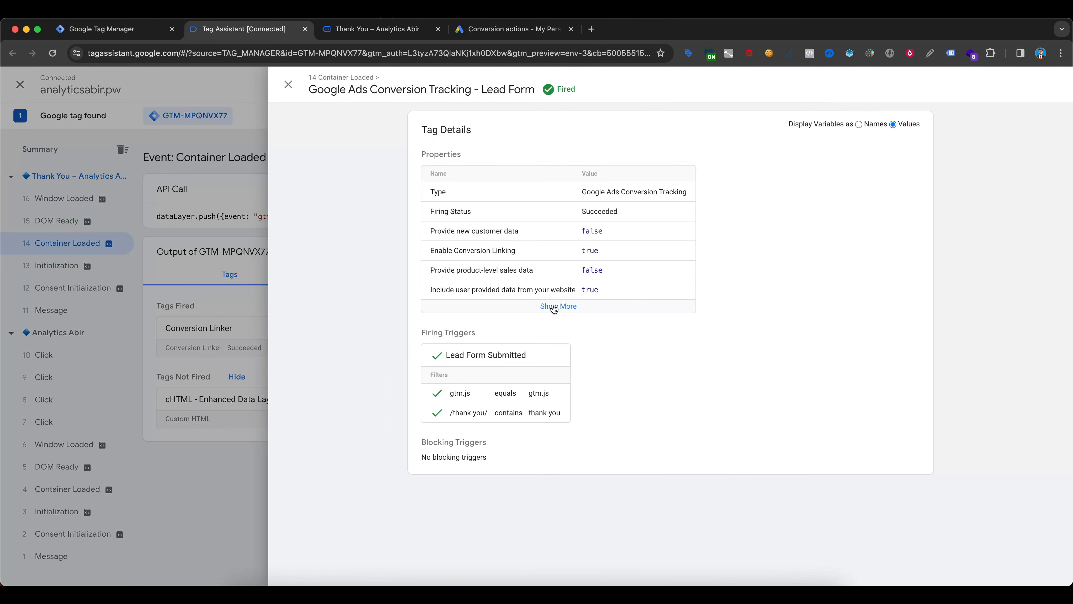
pyautogui.click(554, 307)
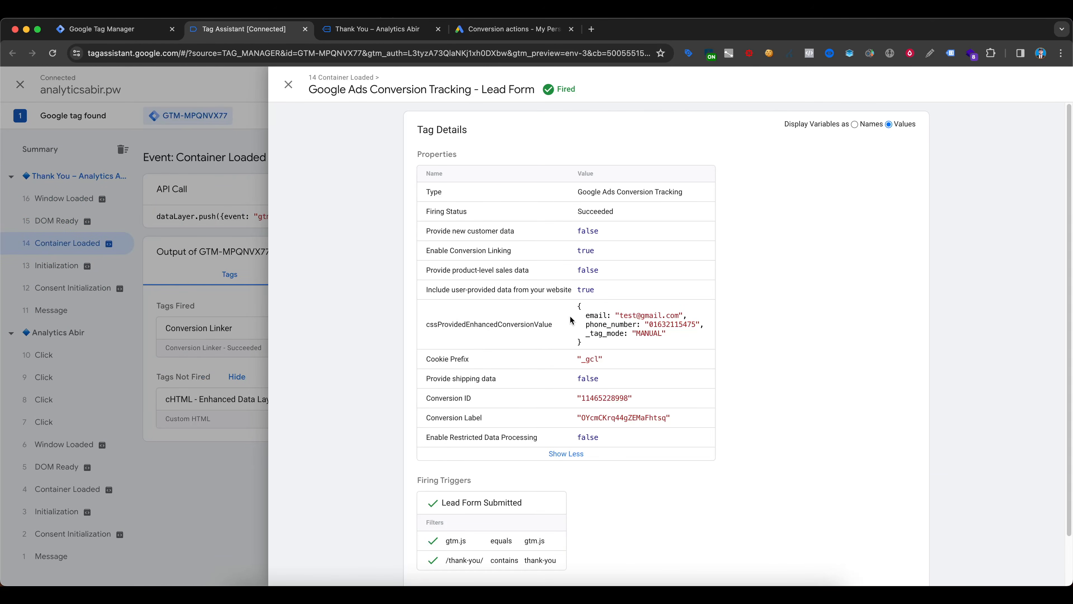
pyautogui.moveTo(583, 316); pyautogui.dragTo(690, 313)
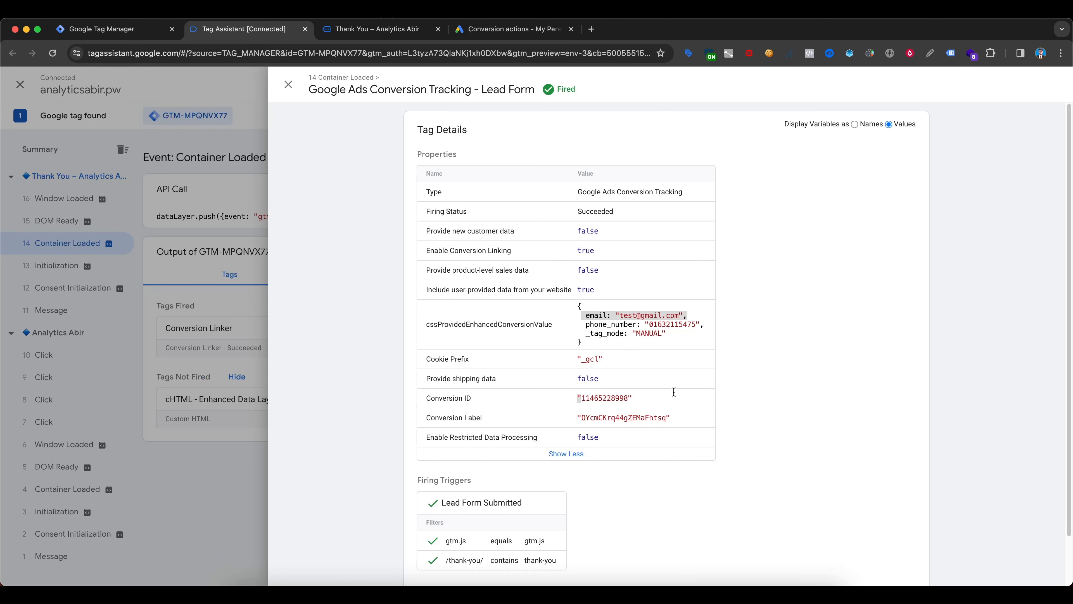
pyautogui.moveTo(667, 334); pyautogui.dragTo(400, 328)
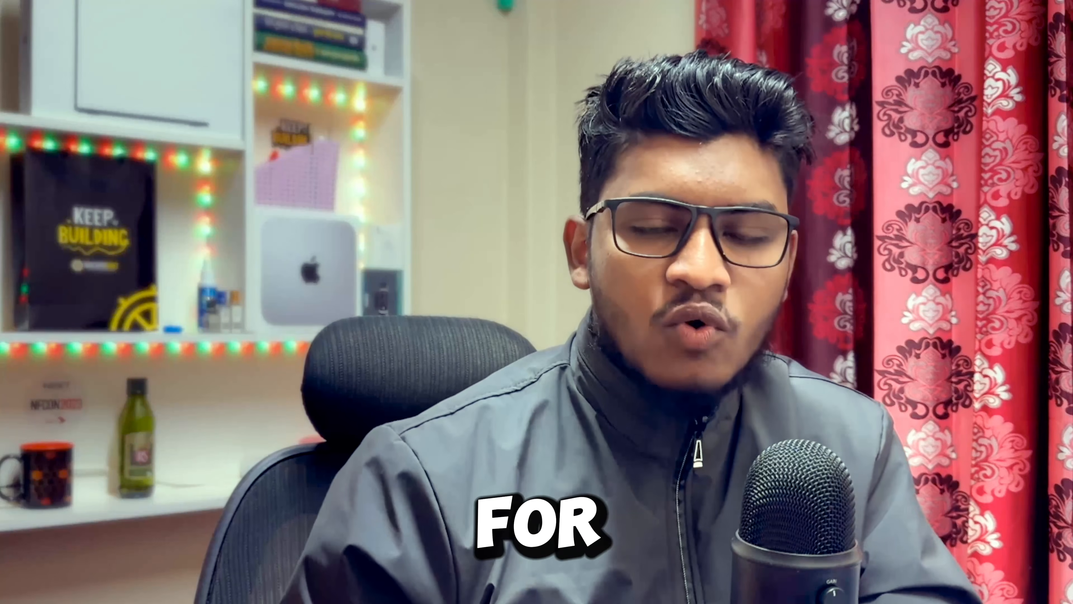